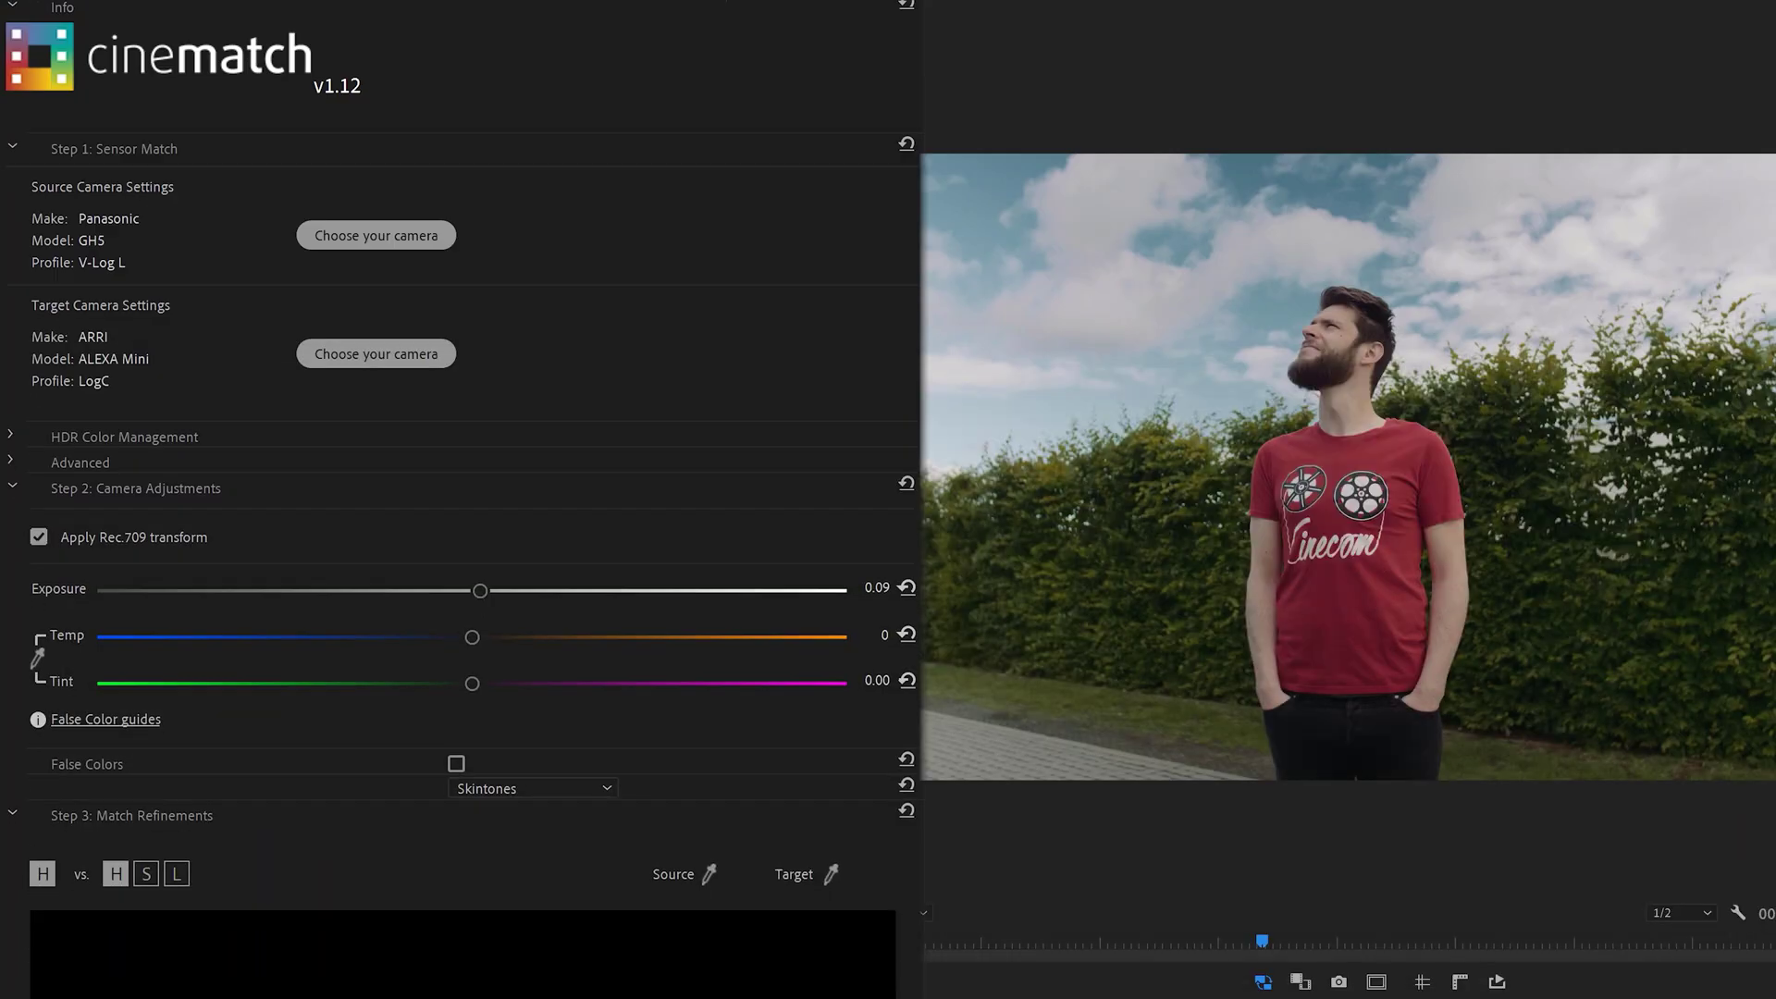
Drag the CineMatch effect from the Effects panel onto the outdoor clip
{"action": "scroll", "coordinate": [463, 500], "scroll_direction": "down", "scroll_amount": 5}
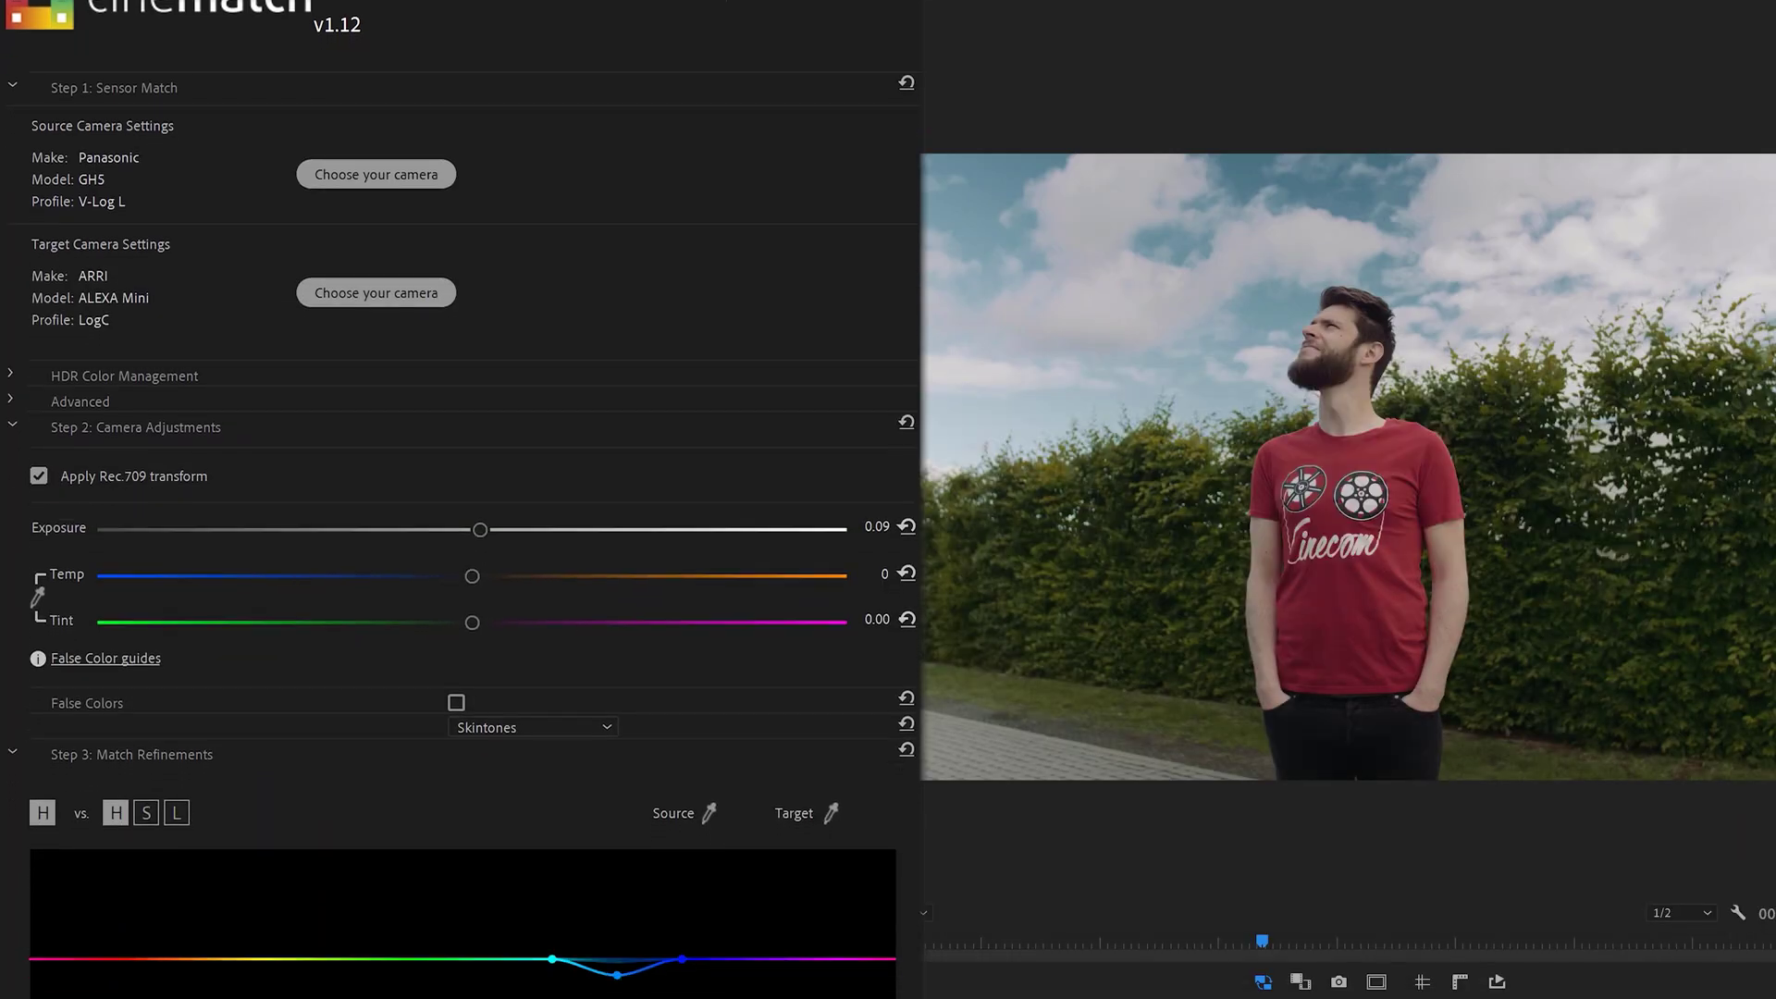
{"action": "scroll", "coordinate": [463, 500], "scroll_direction": "down", "scroll_amount": 5}
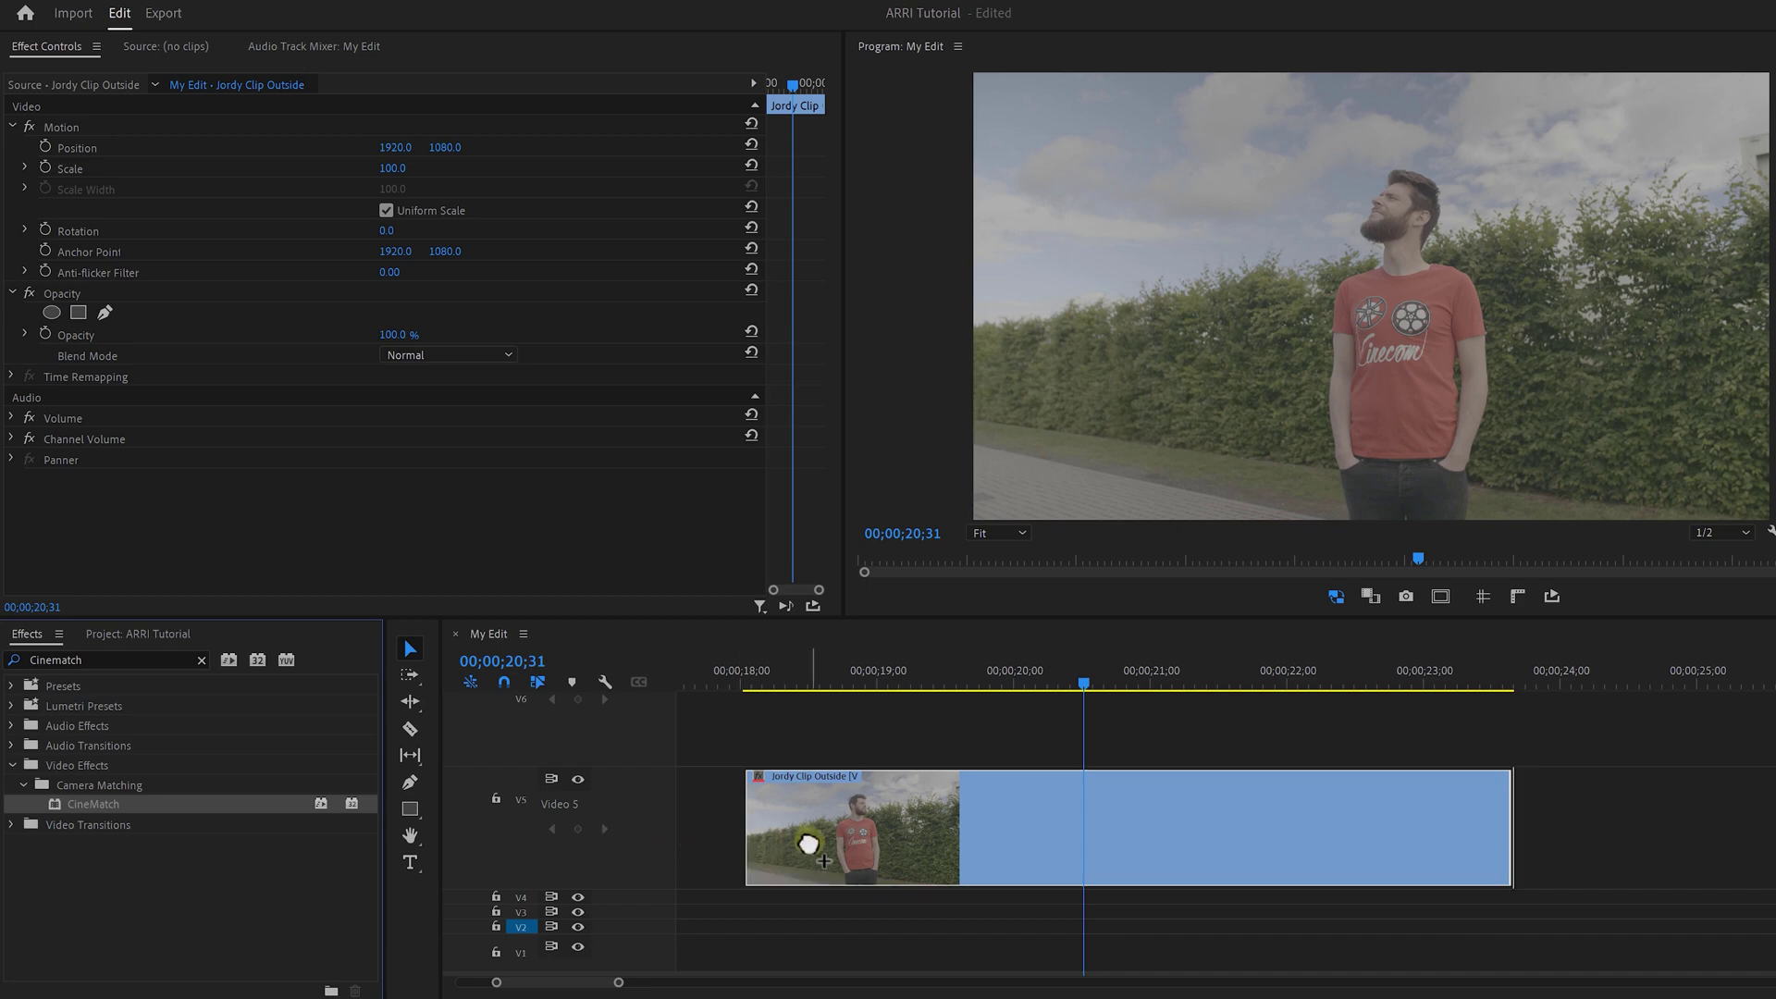
{"action": "left_click_drag", "start_coordinate": [827, 229], "coordinate": [832, 342]}
Set the CineMatch source camera to Panasonic GH5 with the V-Log L profile
{"action": "left_click", "coordinate": [691, 392]}
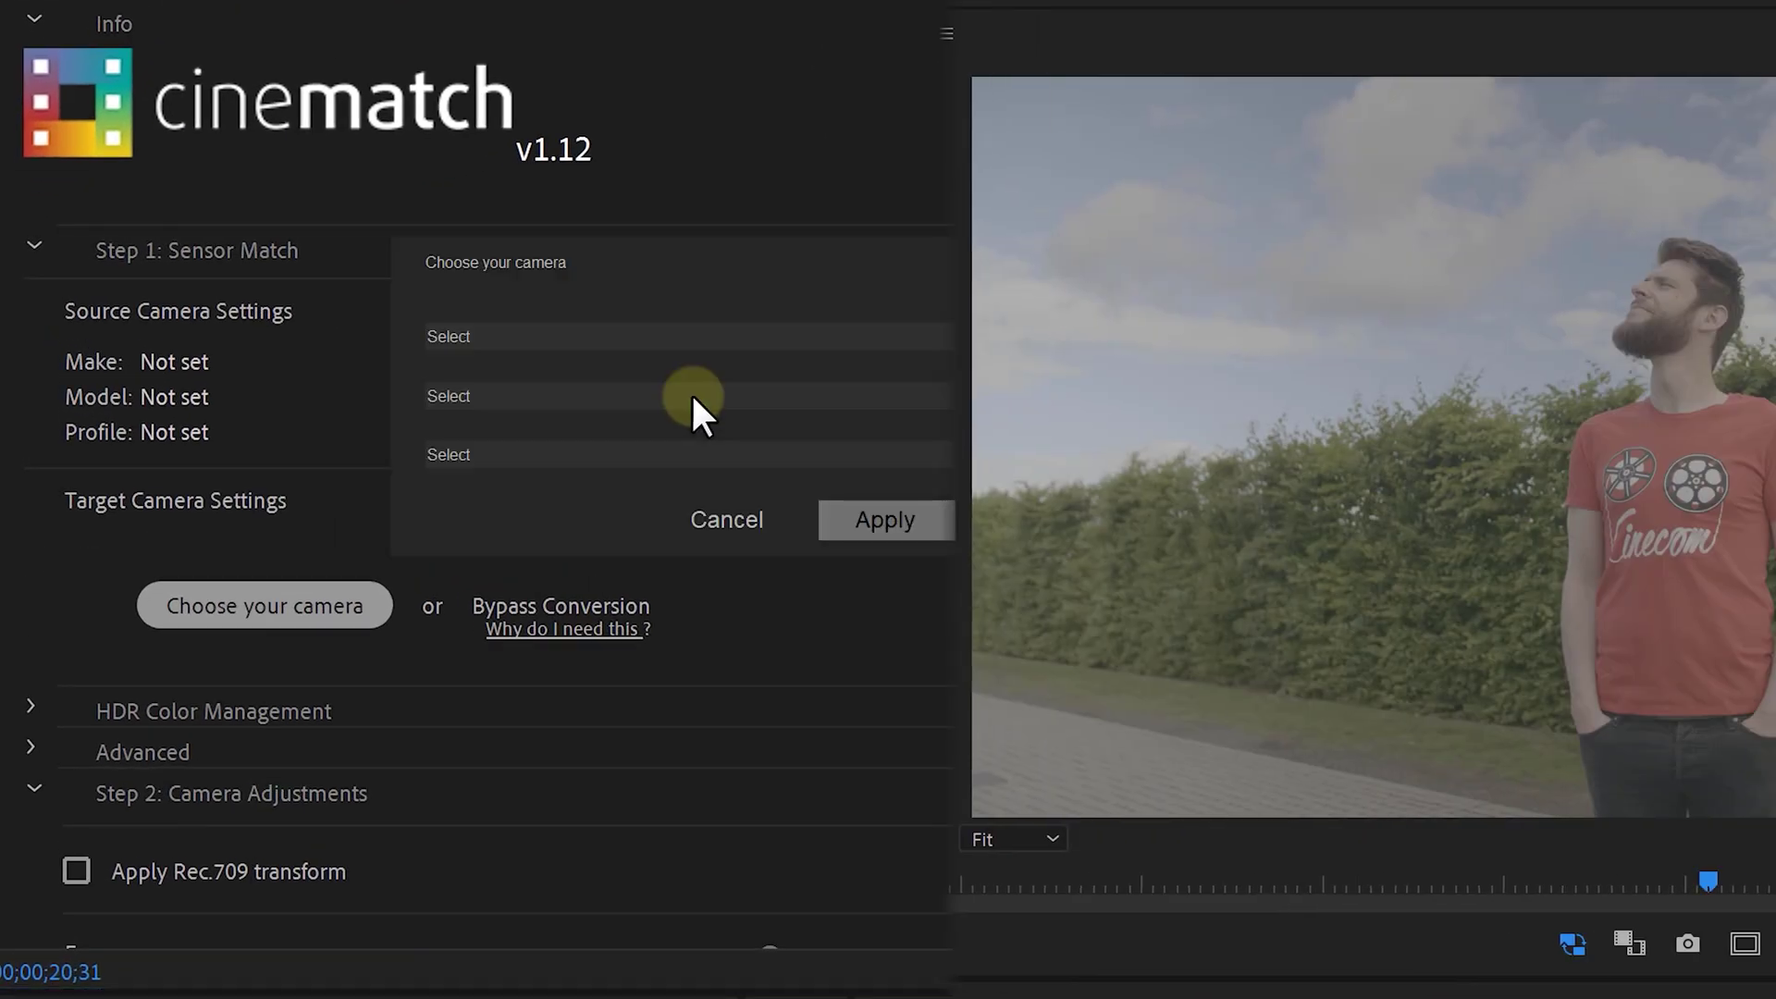
{"action": "left_click", "coordinate": [718, 336]}
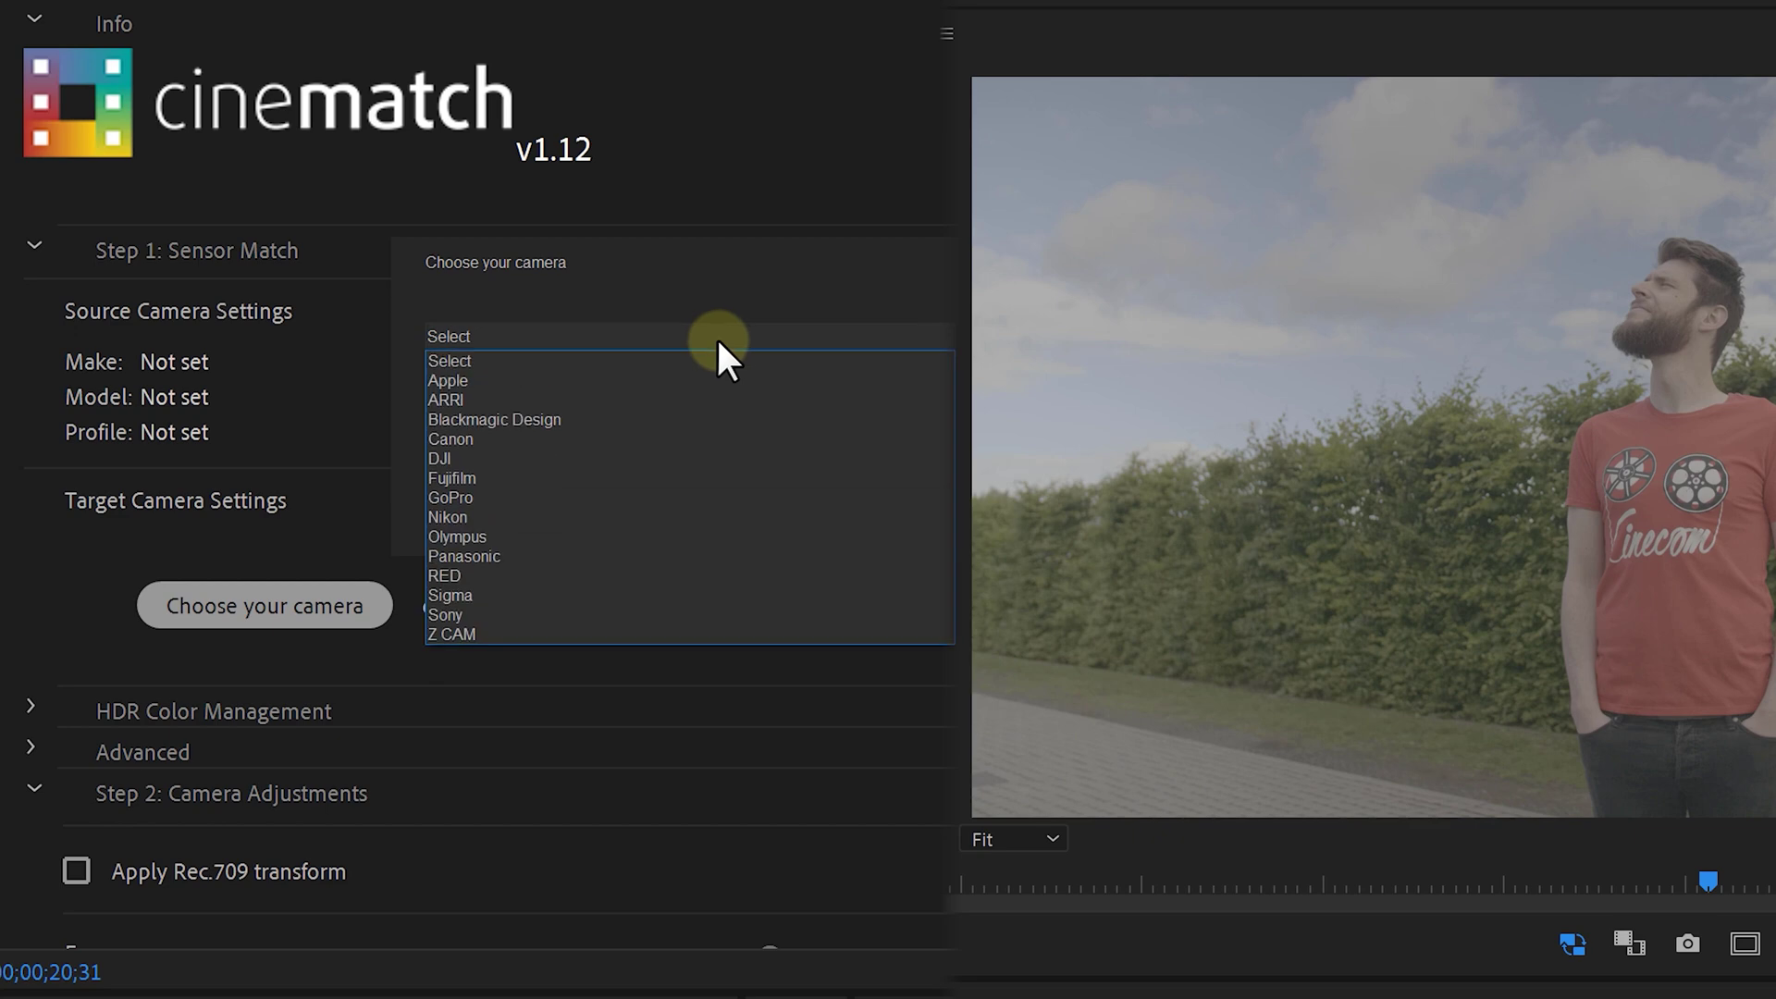
{"action": "left_click", "coordinate": [460, 556]}
{"action": "left_click", "coordinate": [558, 397]}
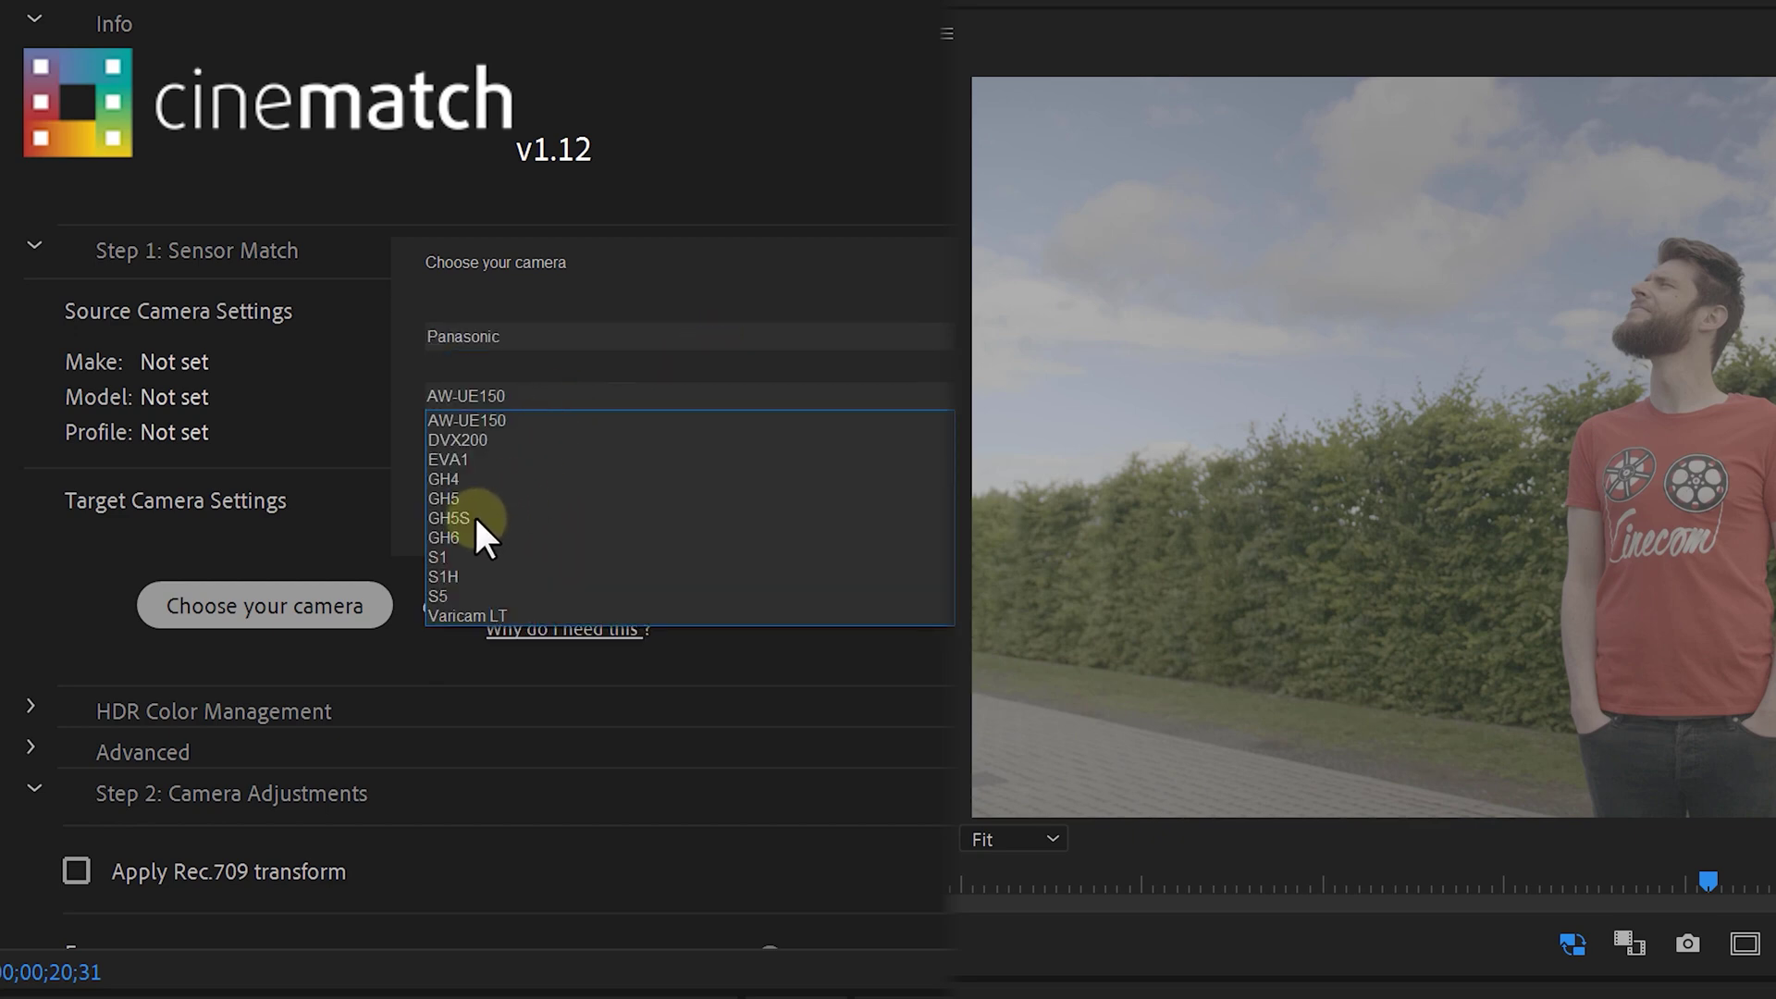
{"action": "left_click", "coordinate": [448, 498]}
{"action": "left_click", "coordinate": [511, 458]}
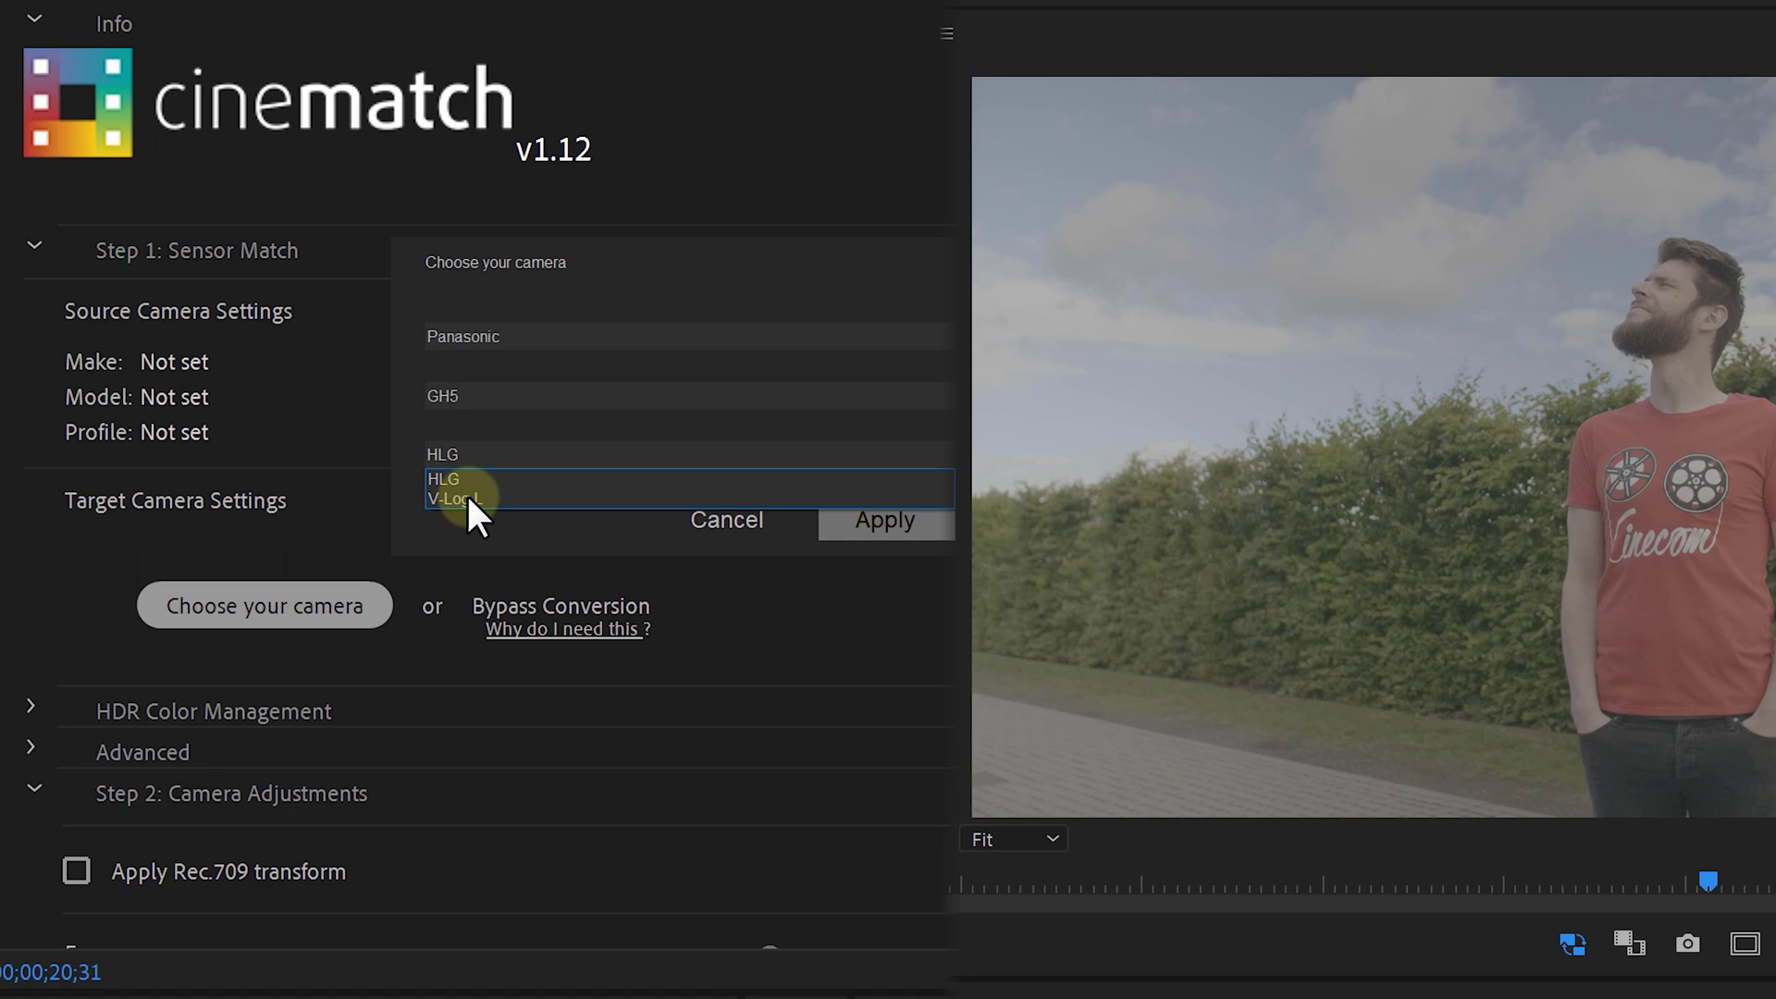
{"action": "left_click", "coordinate": [480, 496]}
{"action": "left_click", "coordinate": [879, 510]}
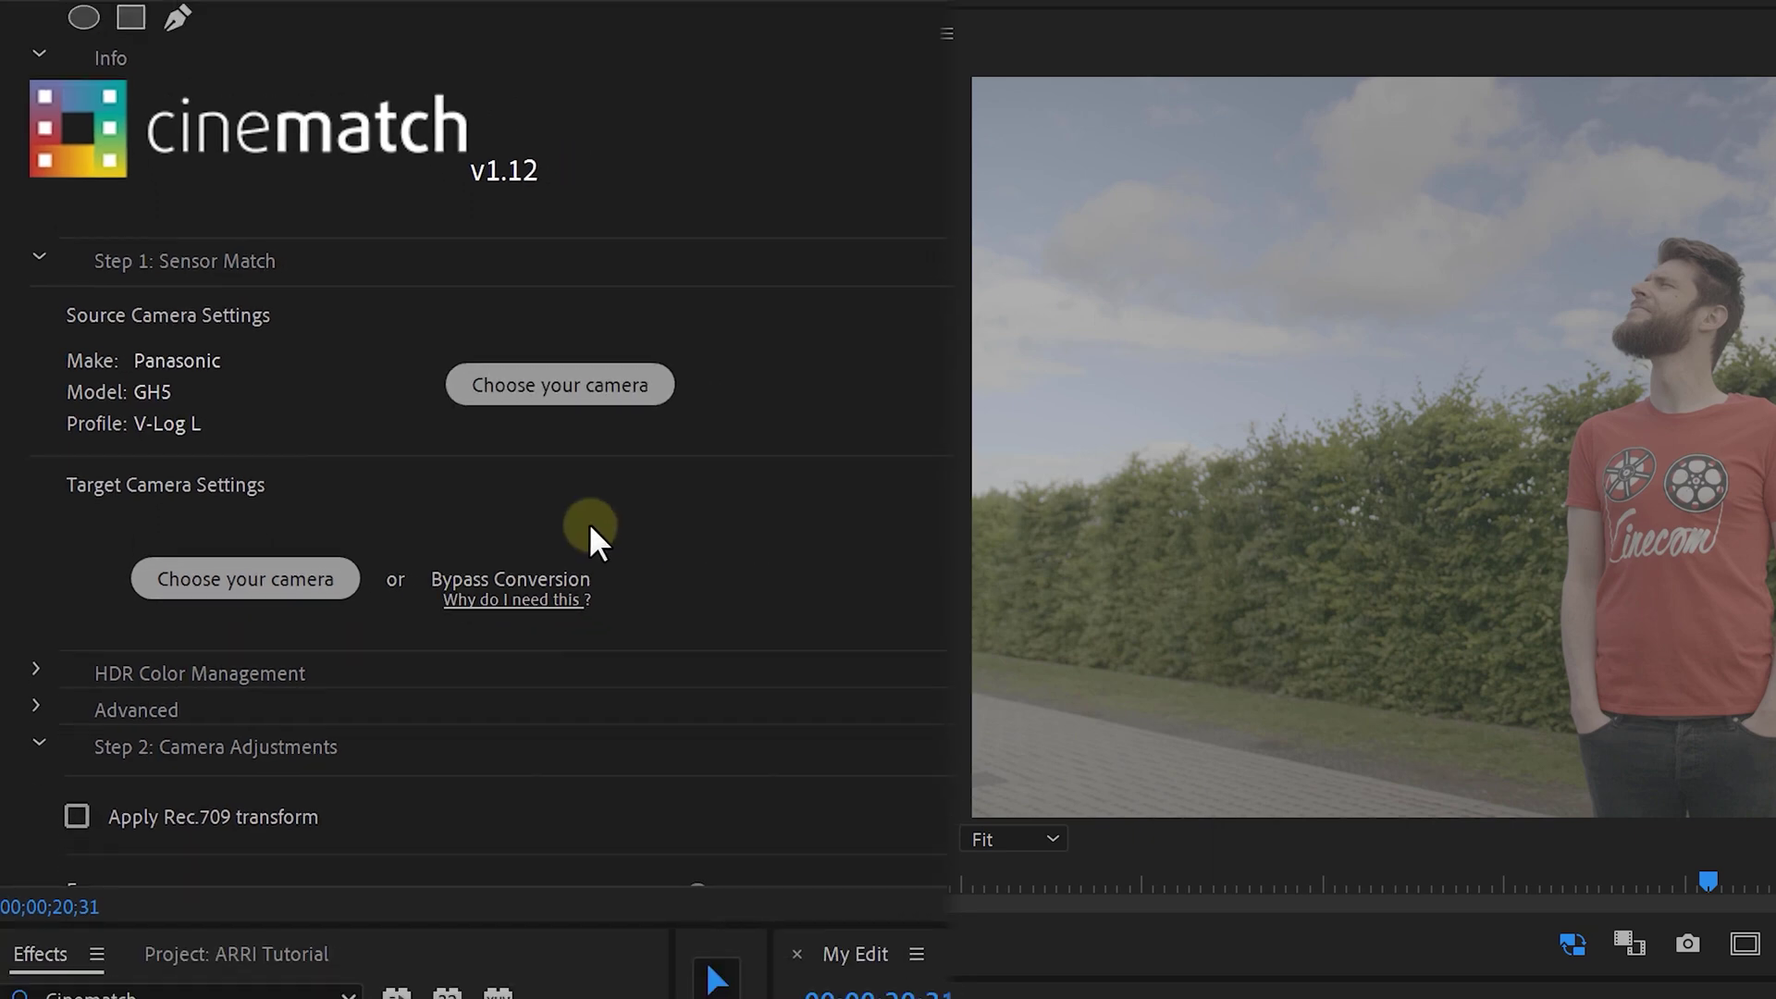
Set the CineMatch target camera to ARRI ALEXA Mini LogC
{"action": "left_click", "coordinate": [323, 605]}
{"action": "left_click", "coordinate": [337, 522]}
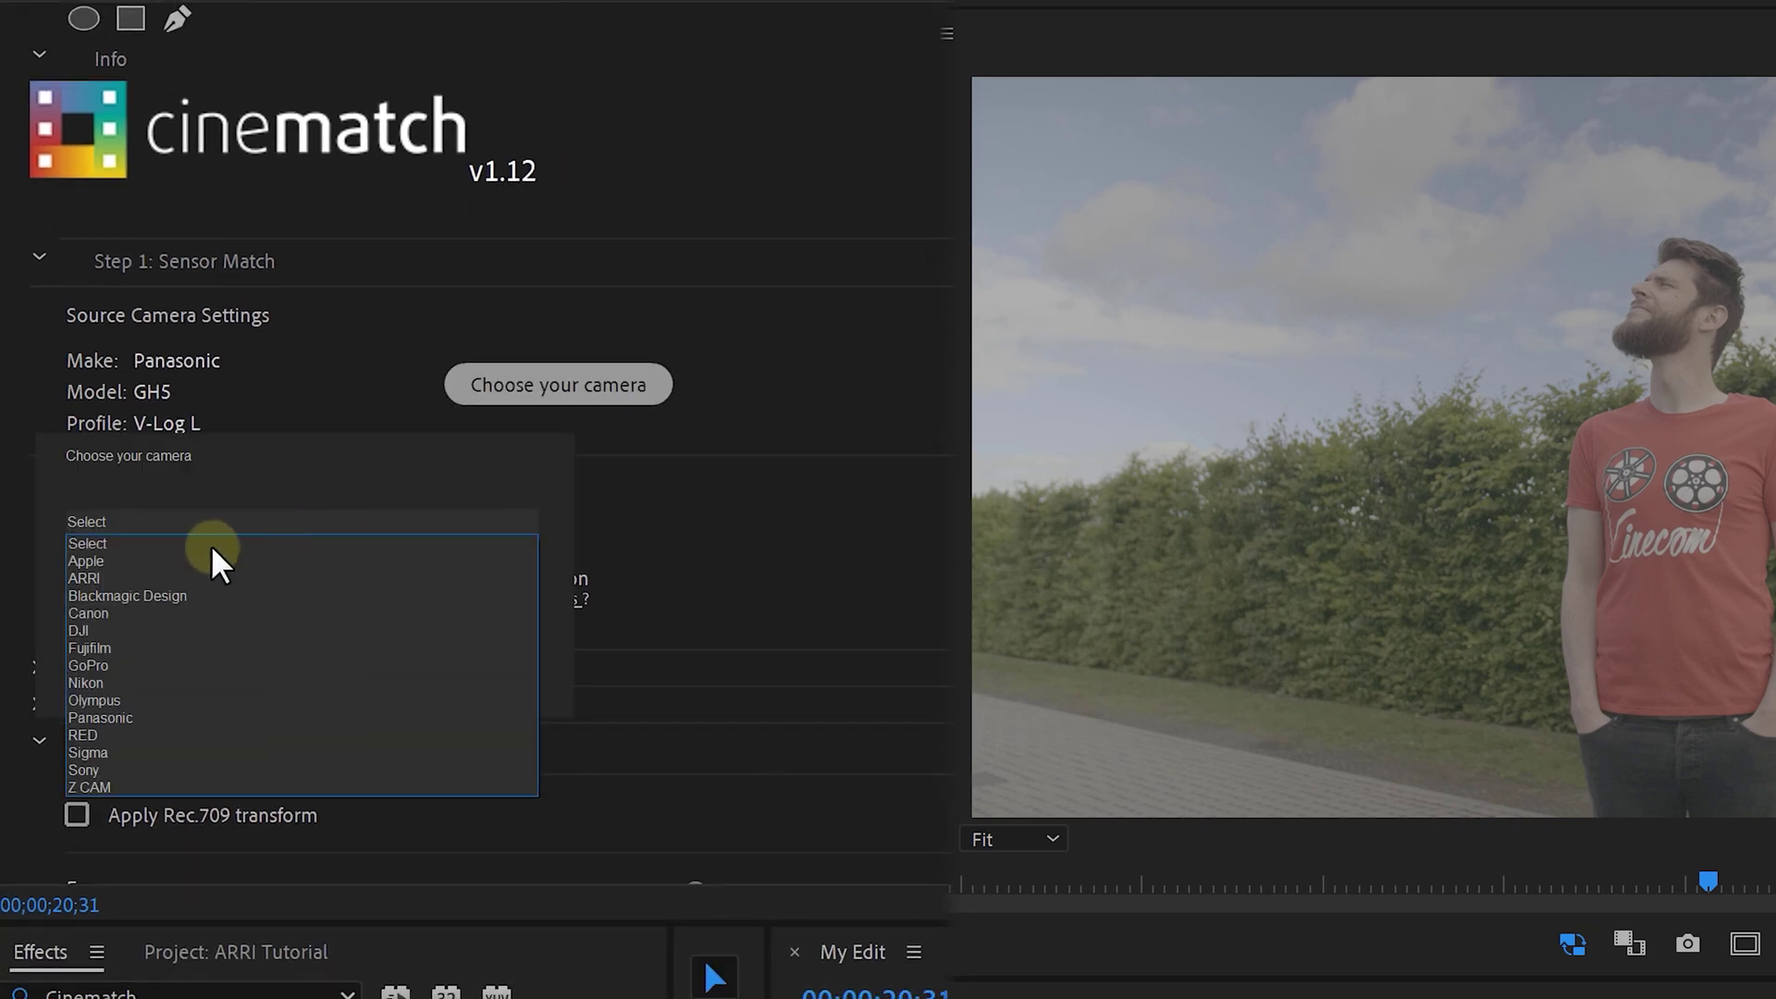
{"action": "left_click", "coordinate": [81, 577]}
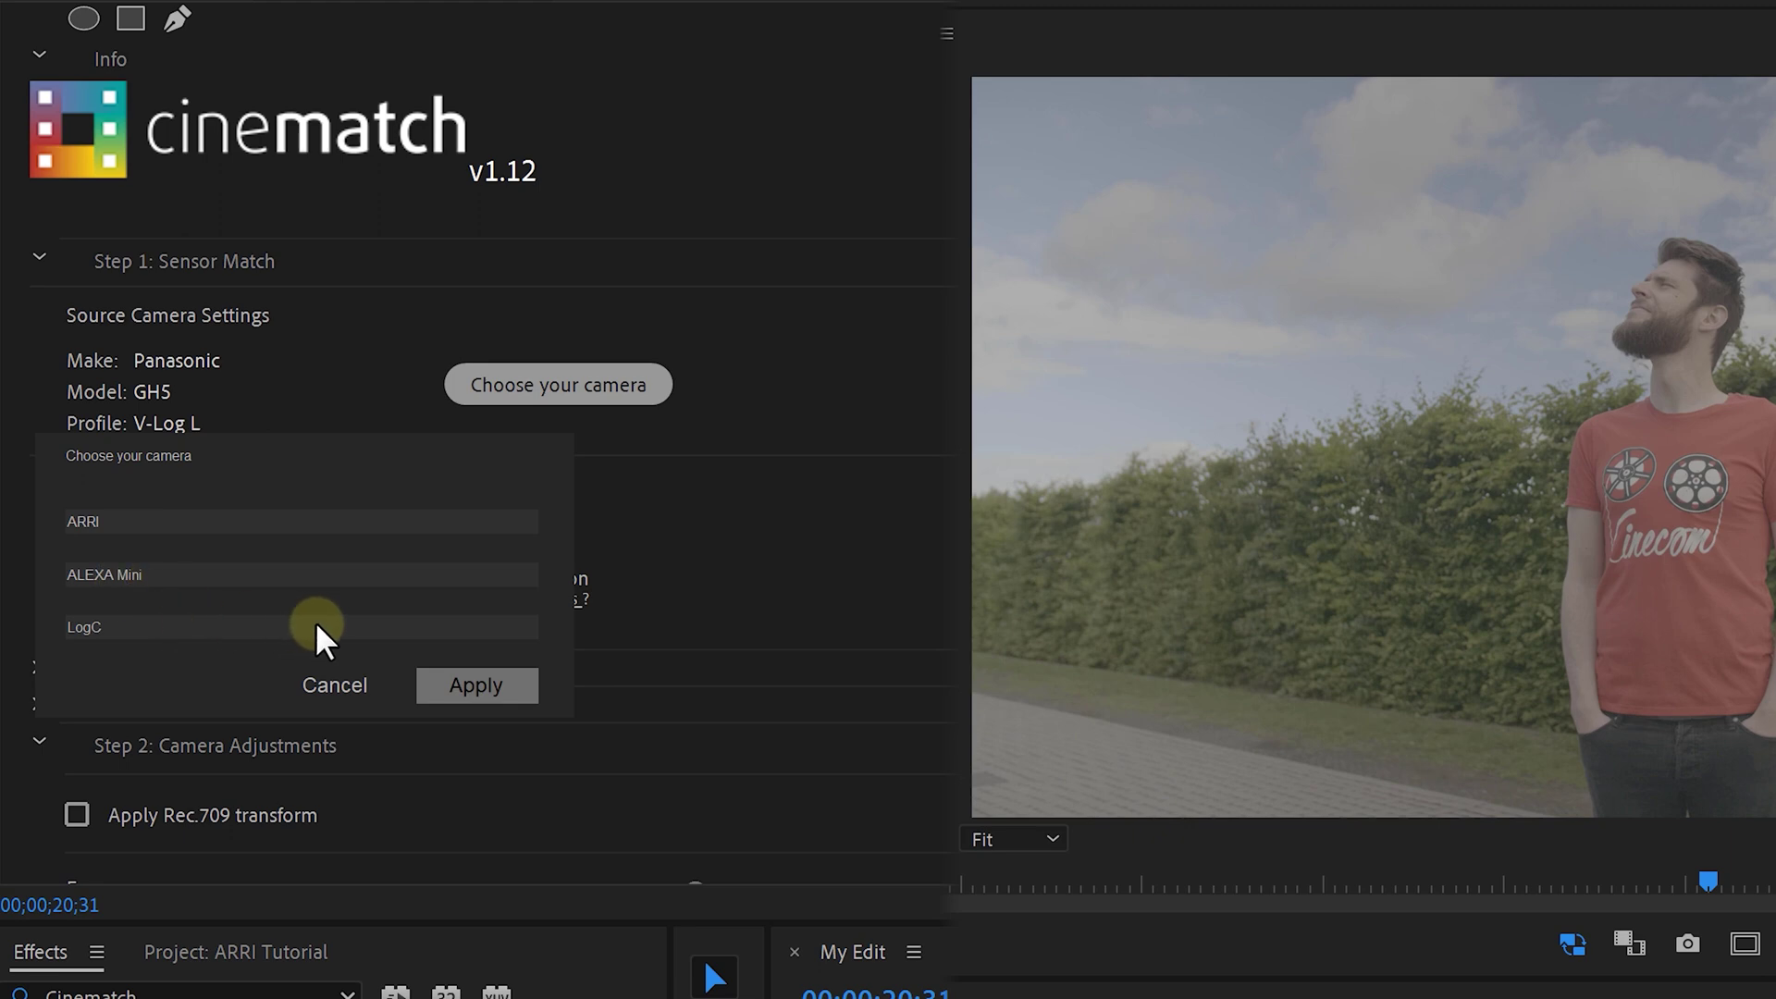
{"action": "left_click", "coordinate": [448, 682]}
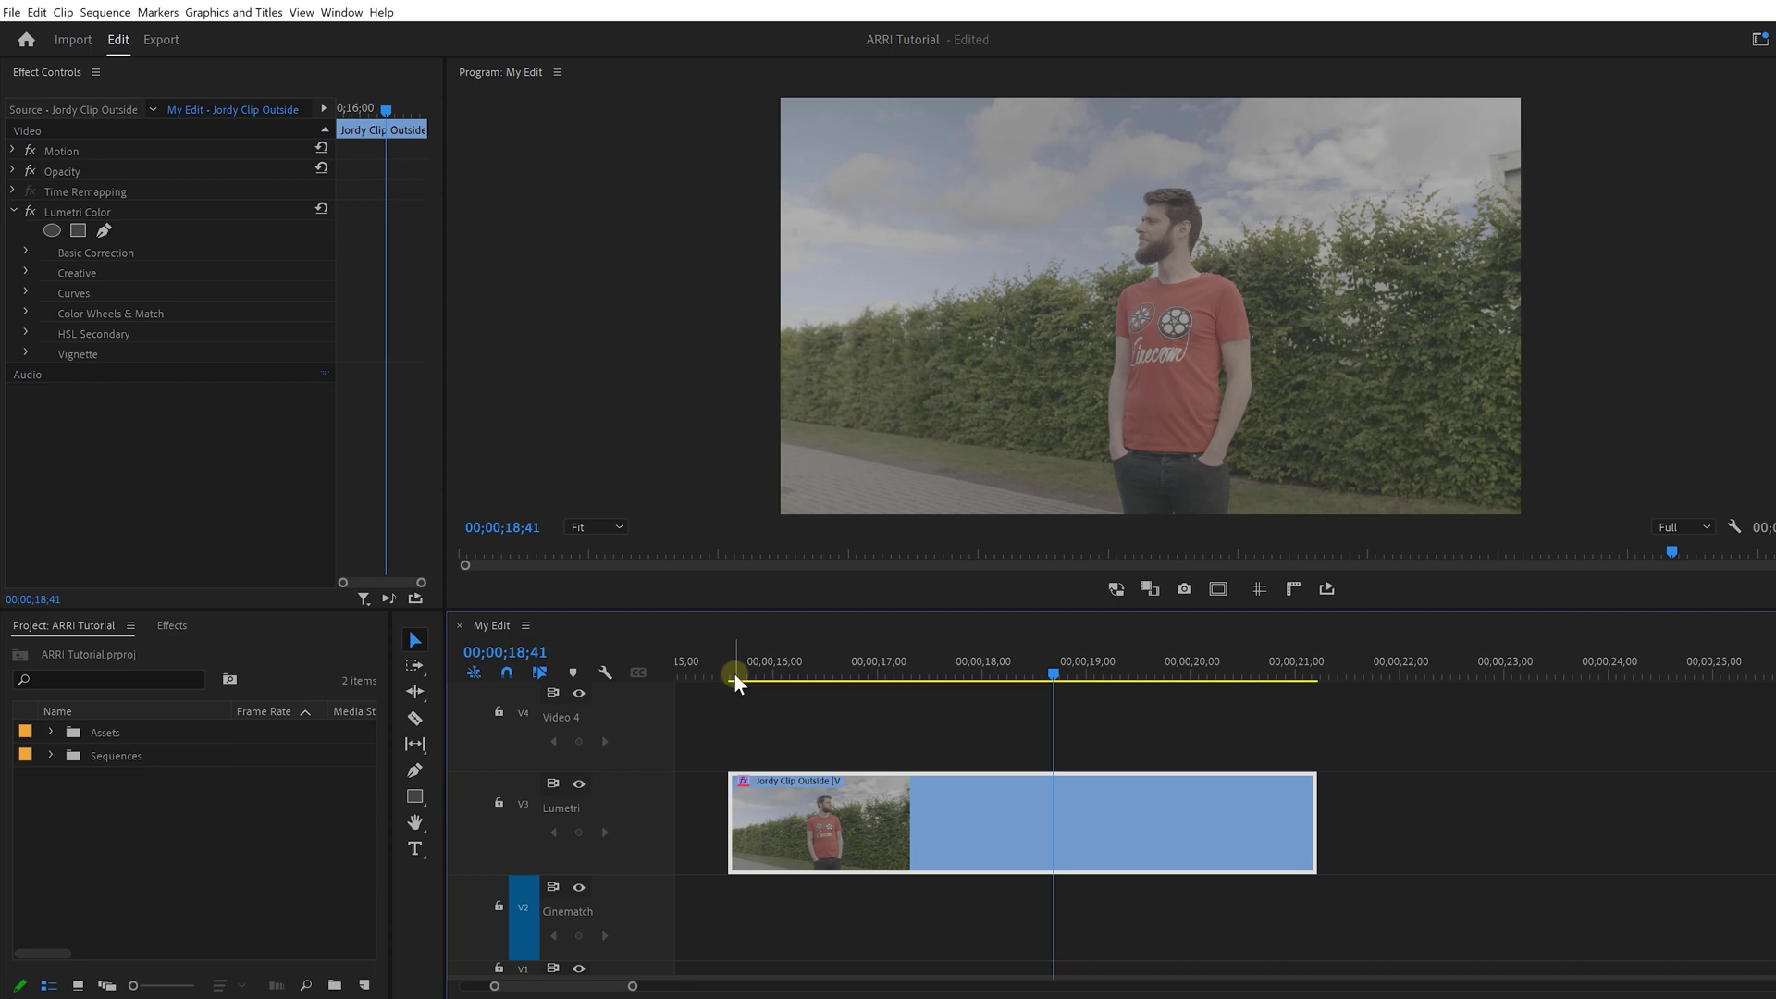
Open the Lumetri Color panel and load REC709.cube as the Input LUT
{"action": "left_click", "coordinate": [725, 682]}
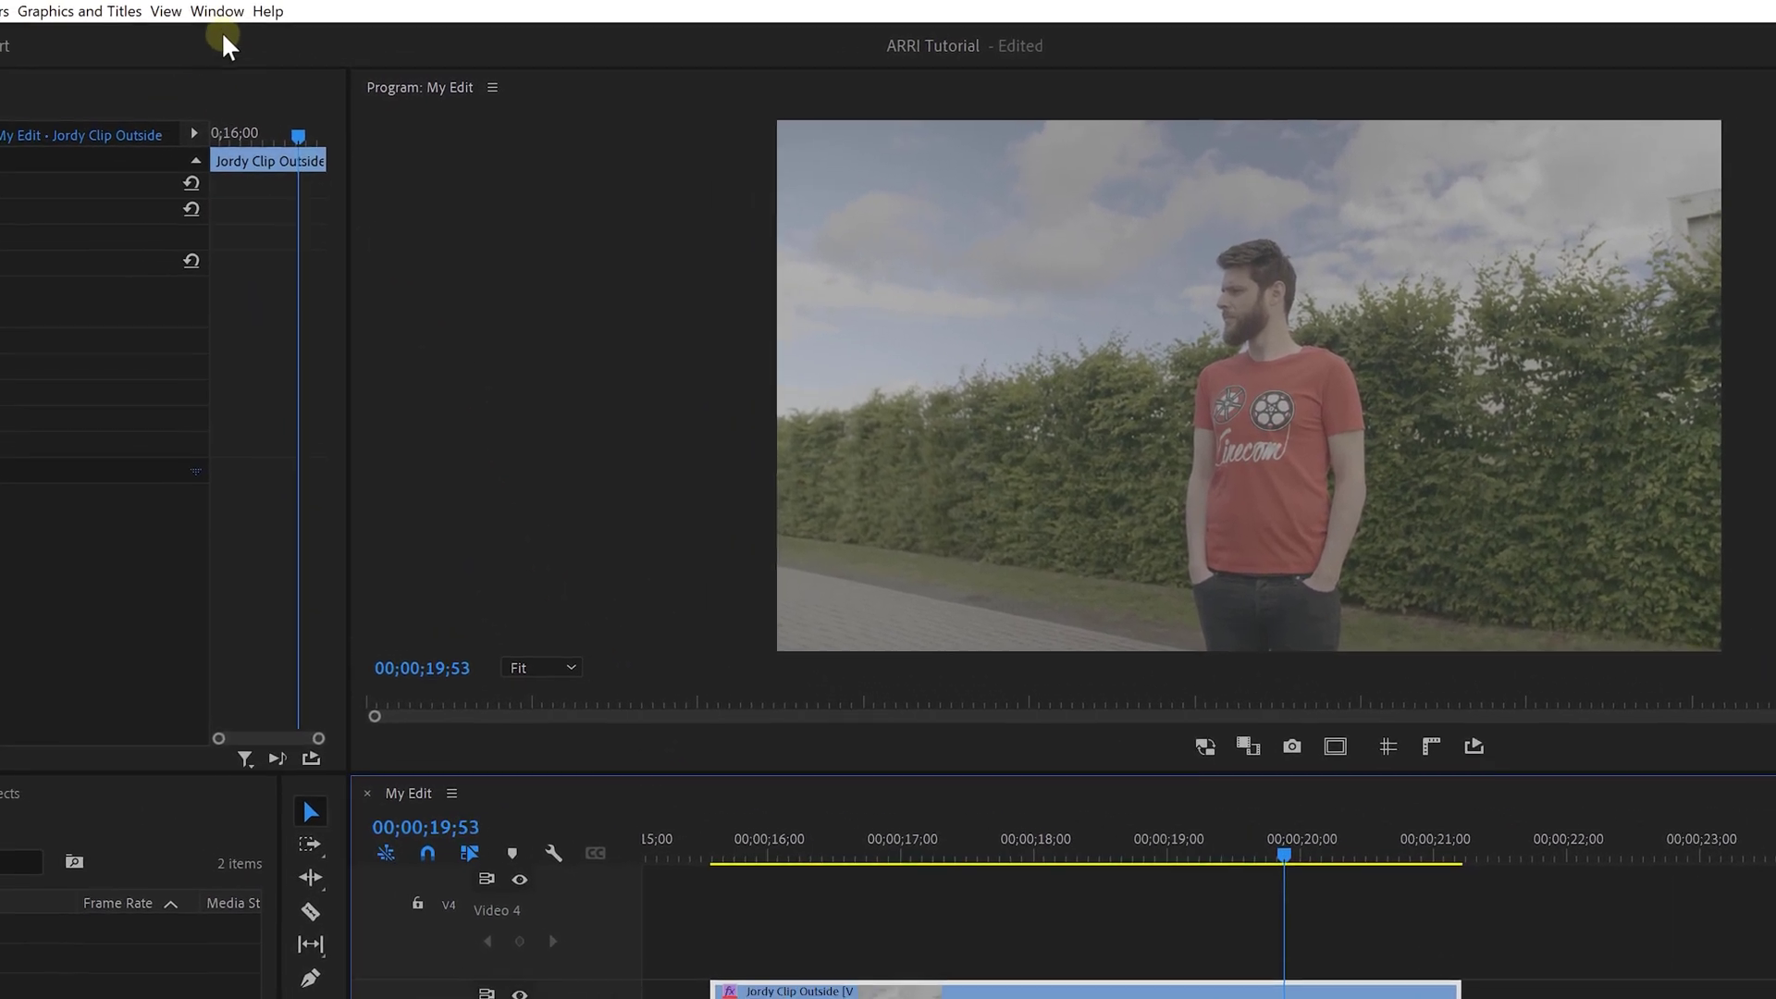
{"action": "left_click", "coordinate": [218, 12]}
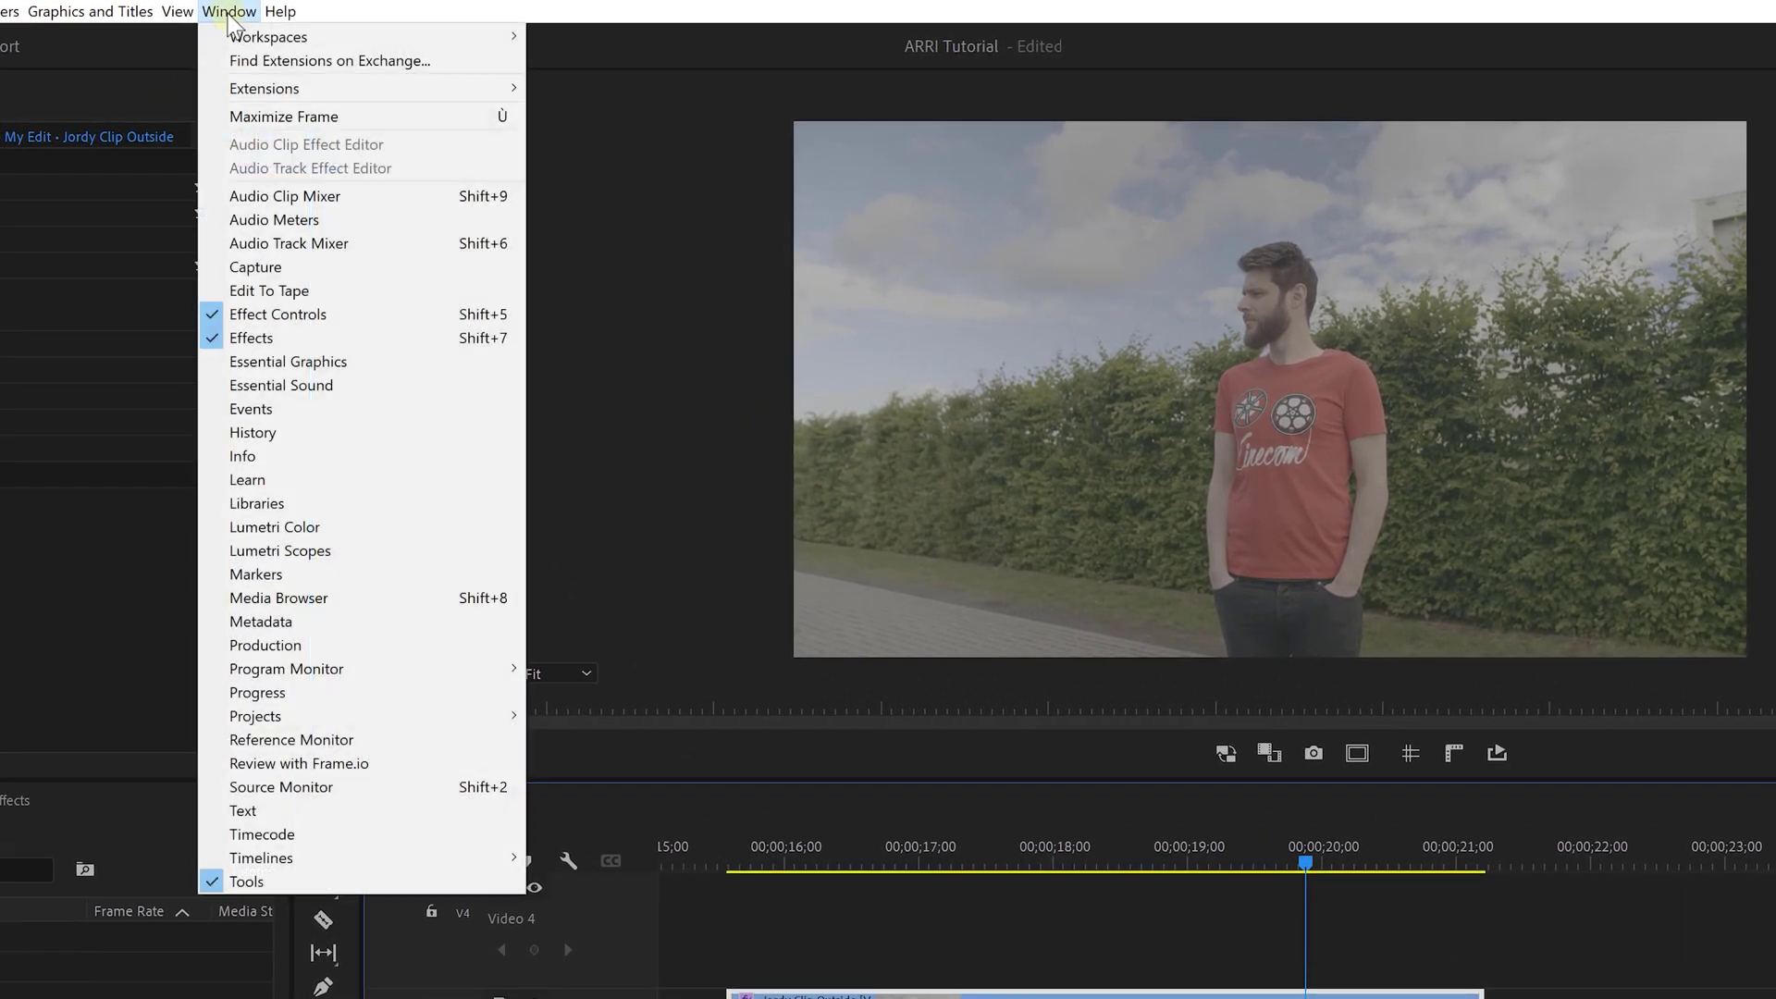
{"action": "left_click", "coordinate": [291, 526]}
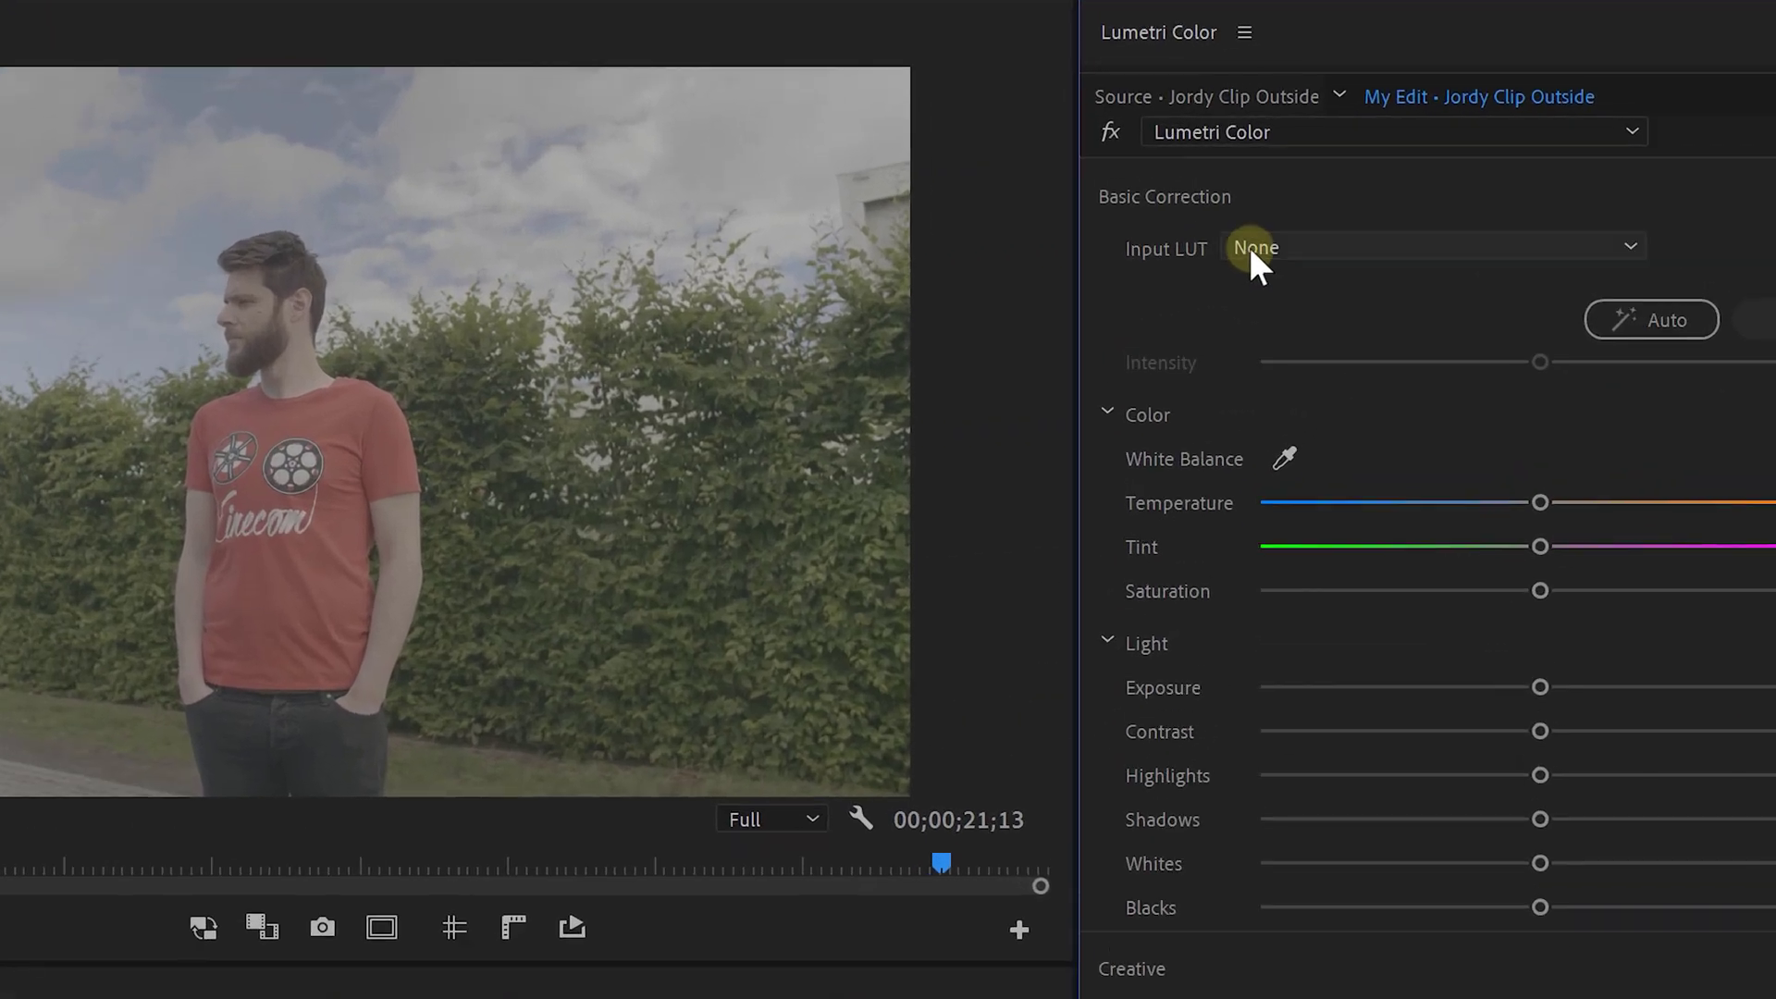
{"action": "left_click", "coordinate": [1397, 207]}
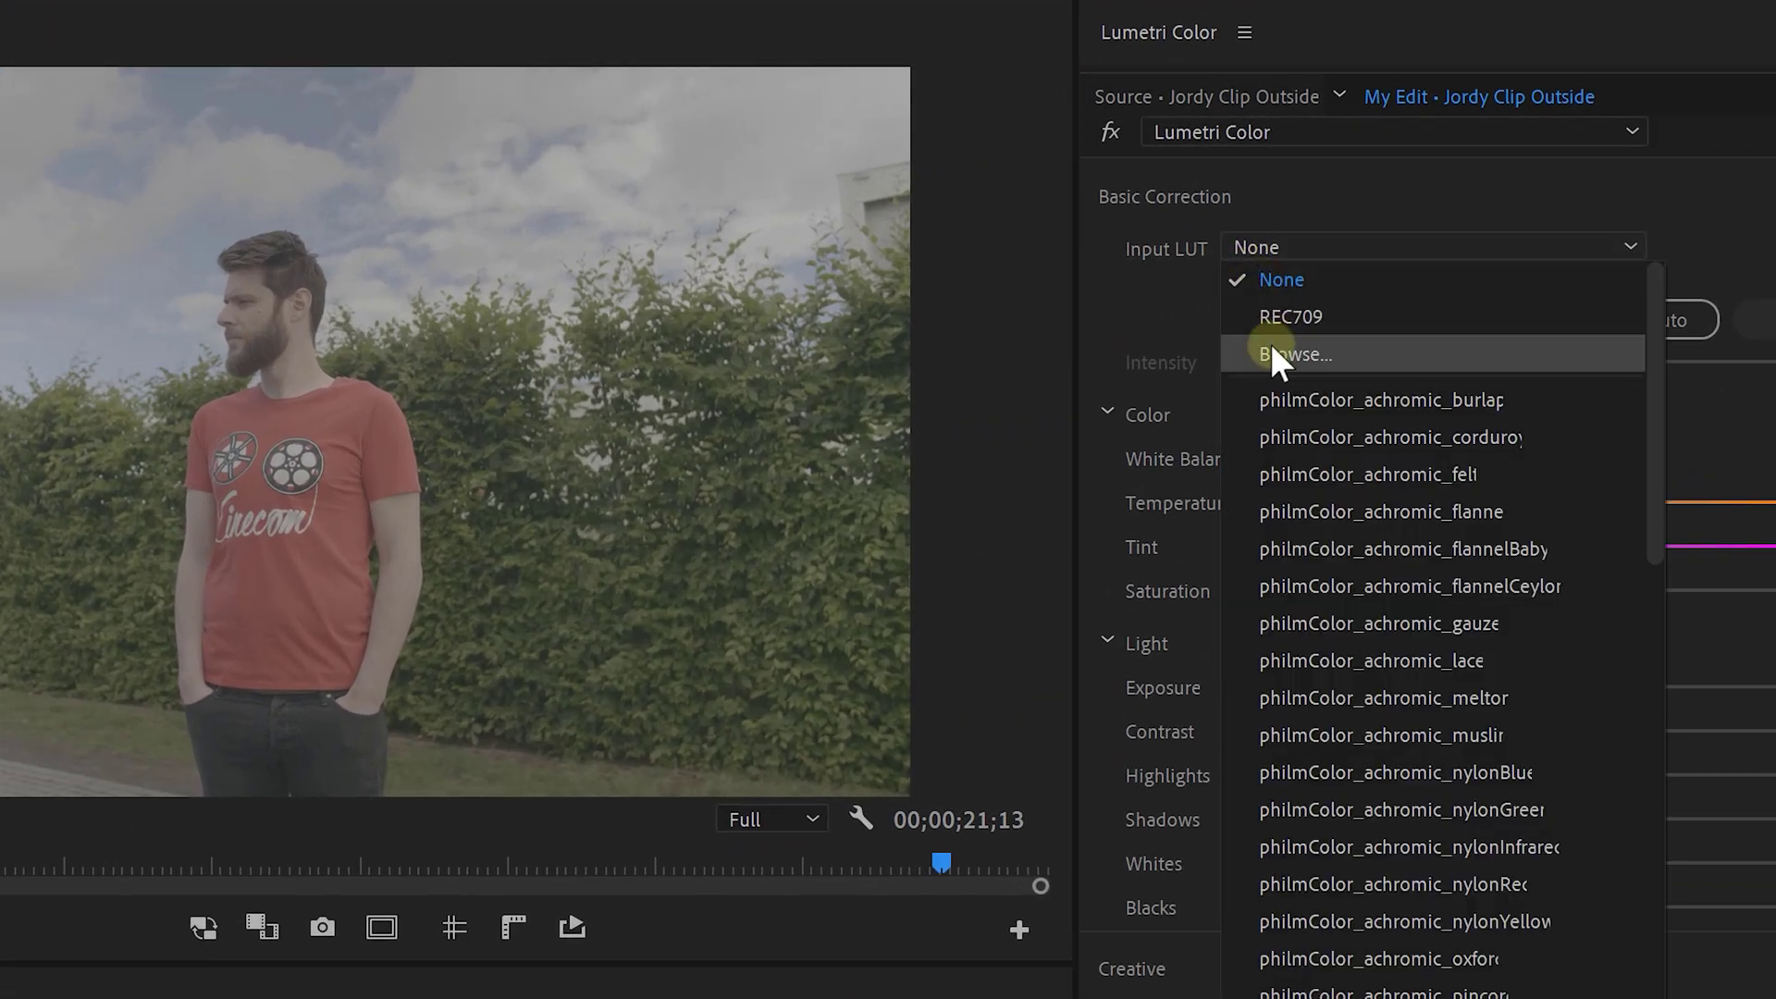
{"action": "left_click", "coordinate": [1412, 262]}
{"action": "left_click", "coordinate": [2, 115]}
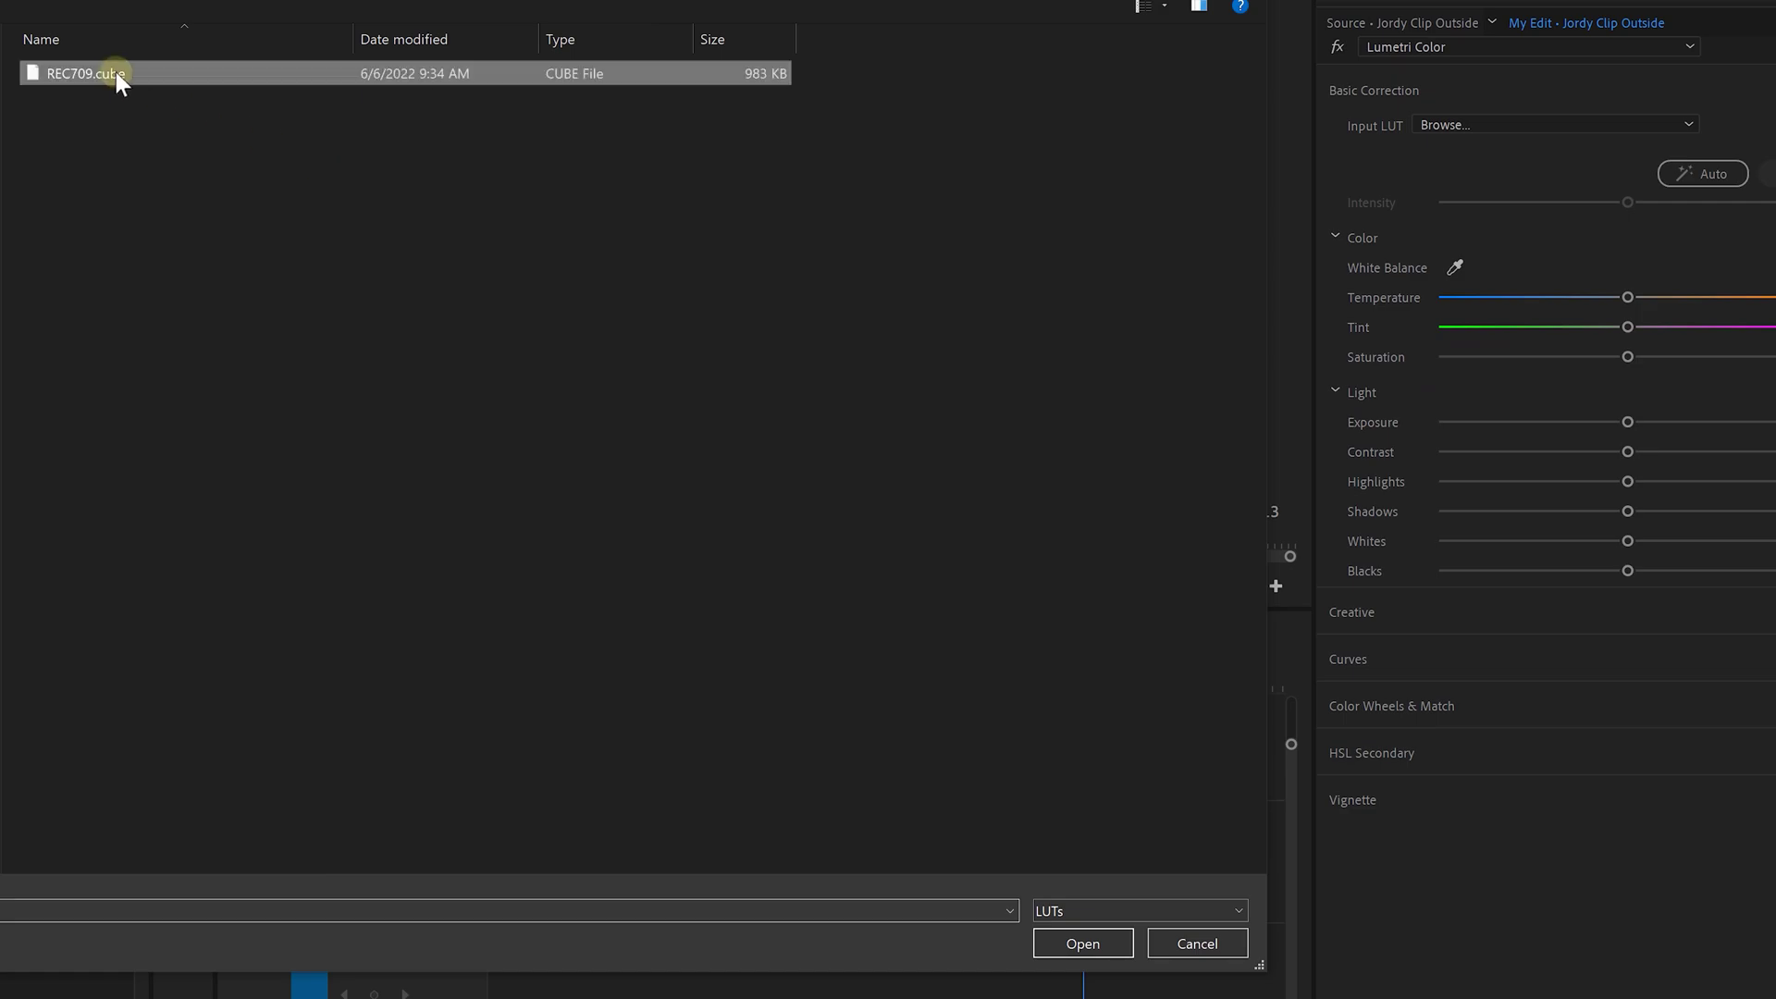
{"action": "left_click", "coordinate": [1079, 943]}
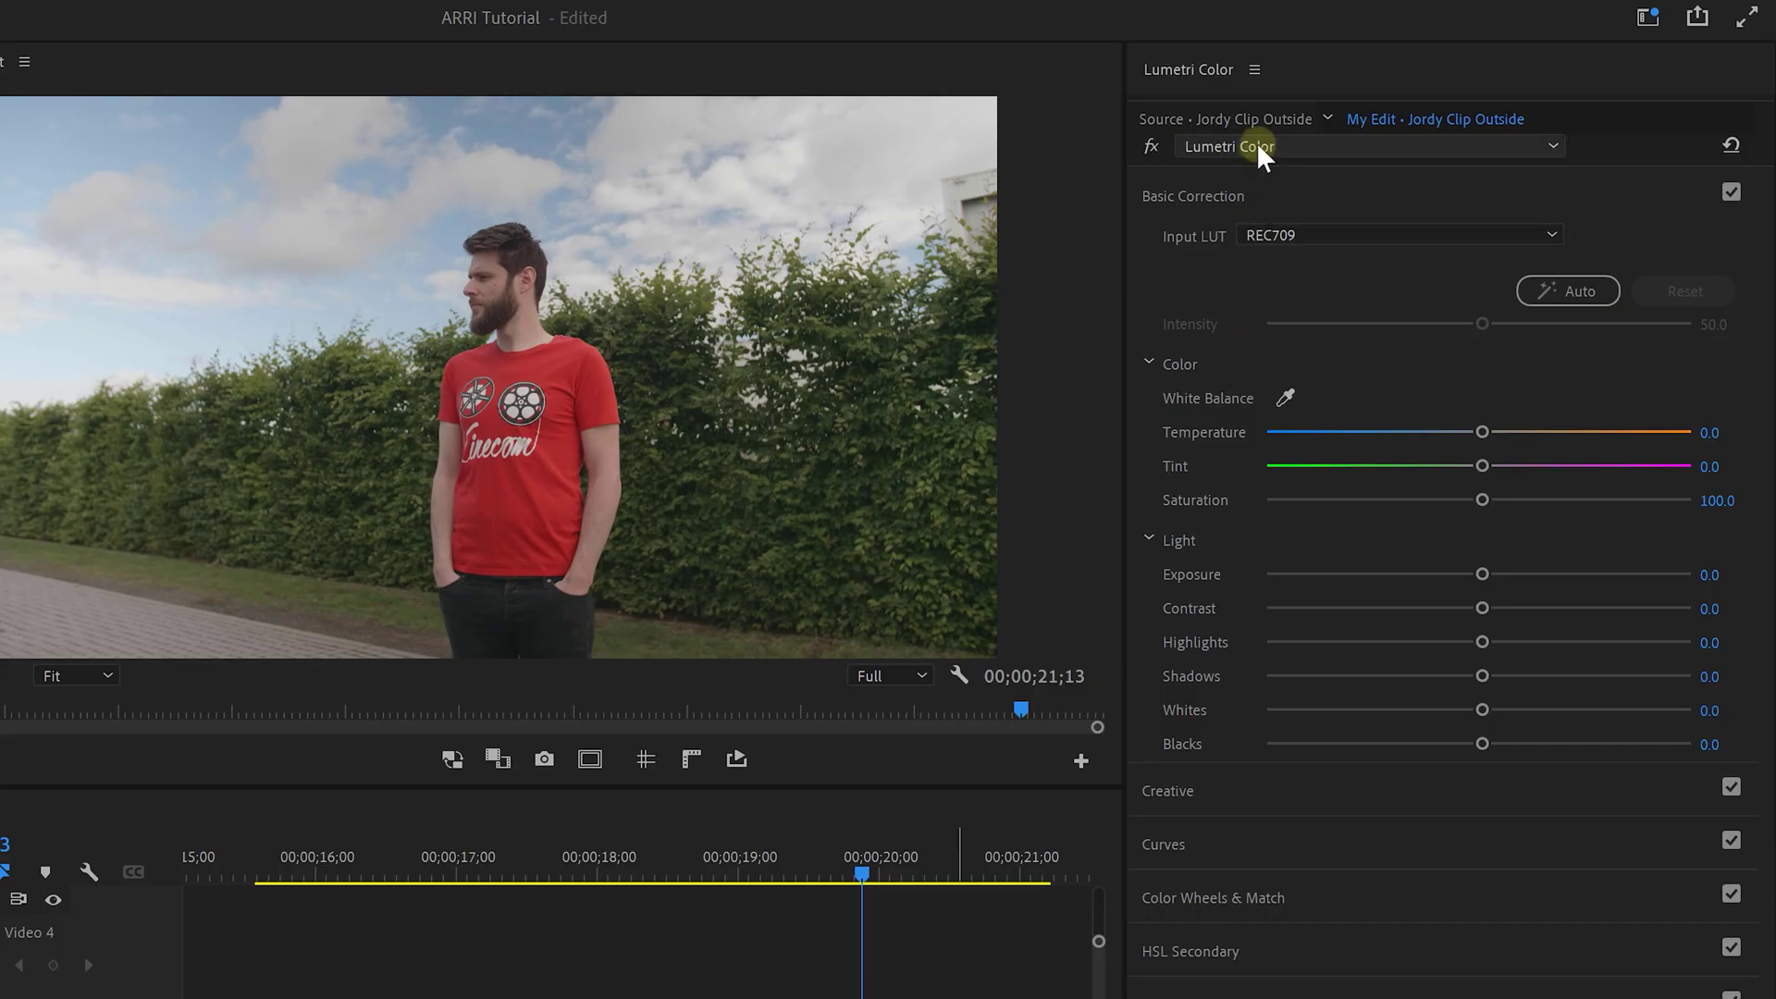
Rename the first Lumetri effect to LUT and add a second Lumetri Color effect
{"action": "left_click", "coordinate": [1247, 231]}
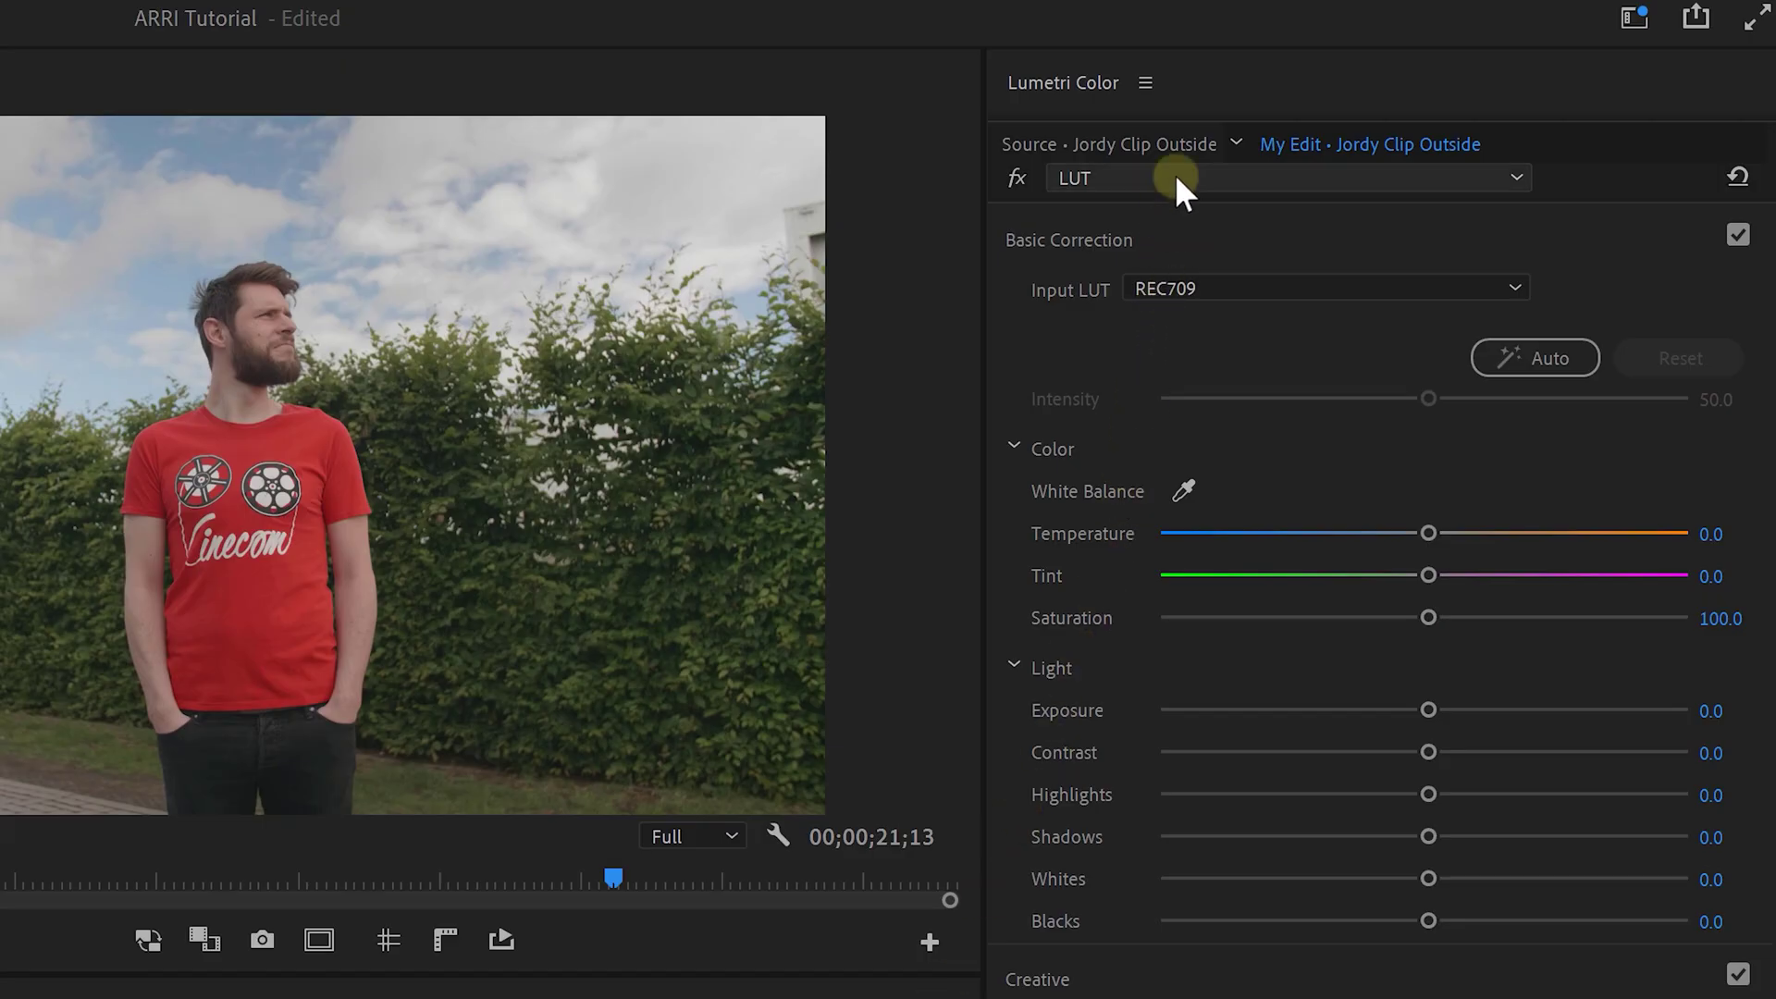
{"action": "left_click", "coordinate": [1174, 176]}
{"action": "left_click", "coordinate": [1163, 259]}
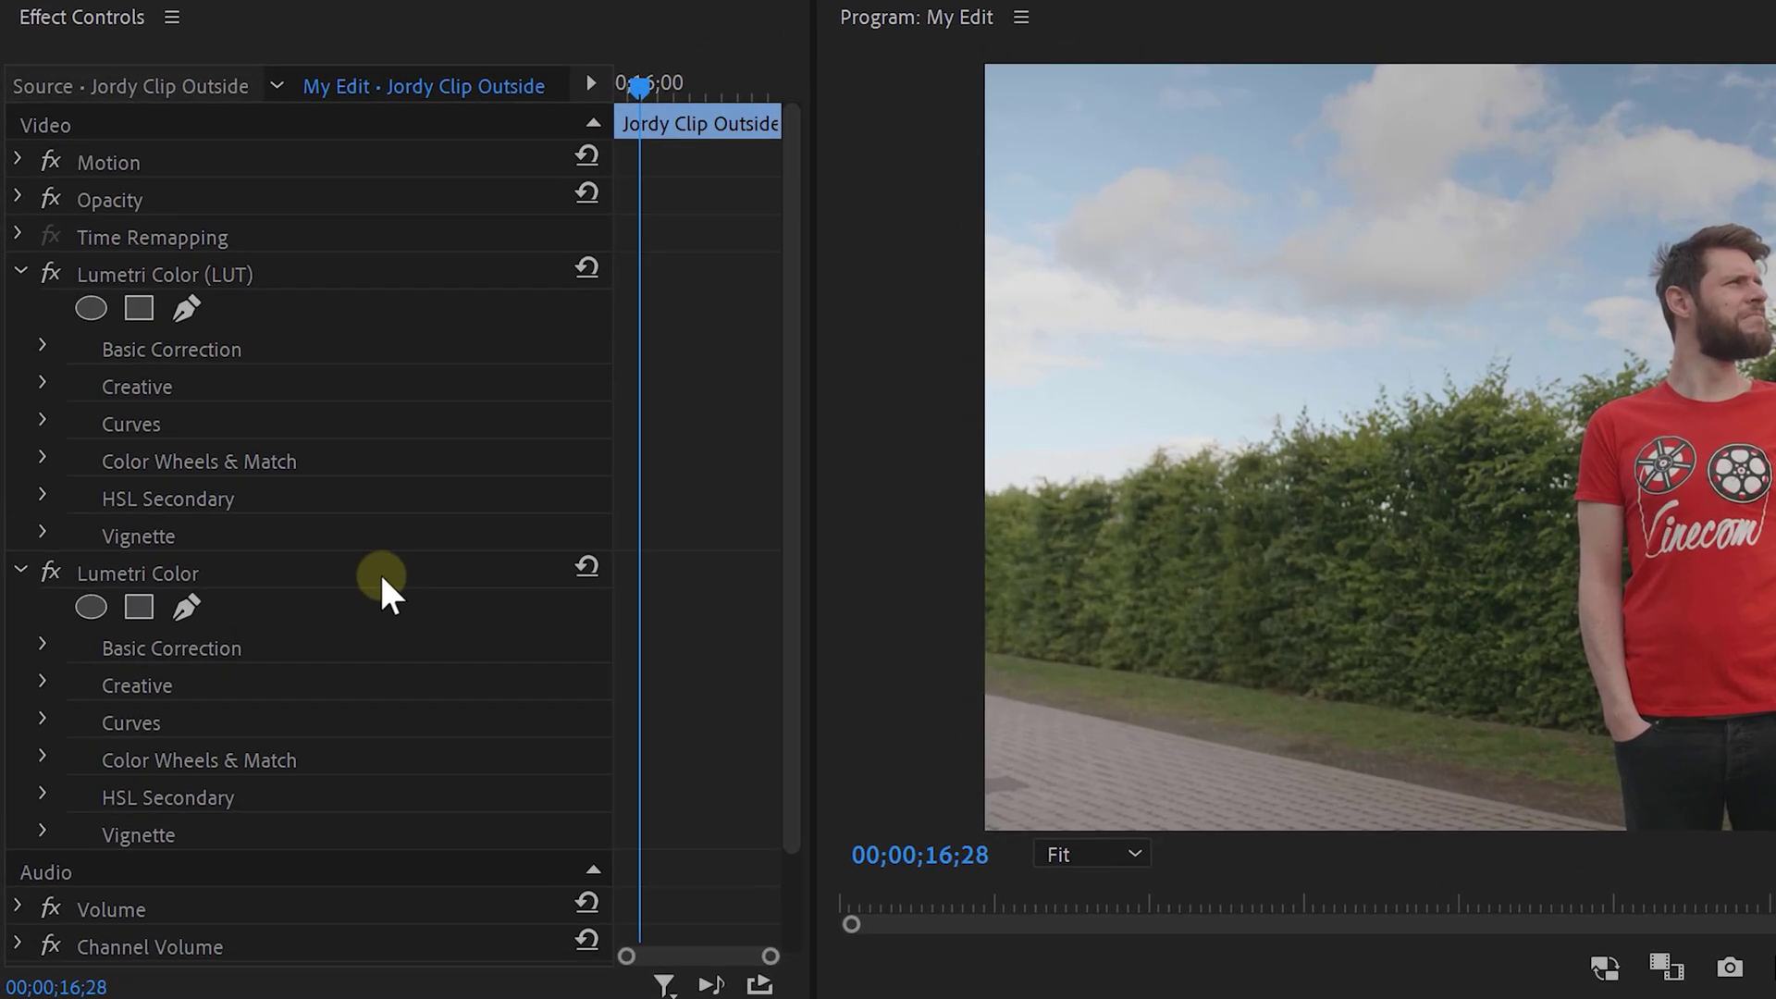
Move the new Lumetri Color above the LUT effect and rename it RED
{"action": "left_click_drag", "start_coordinate": [382, 578], "coordinate": [411, 263]}
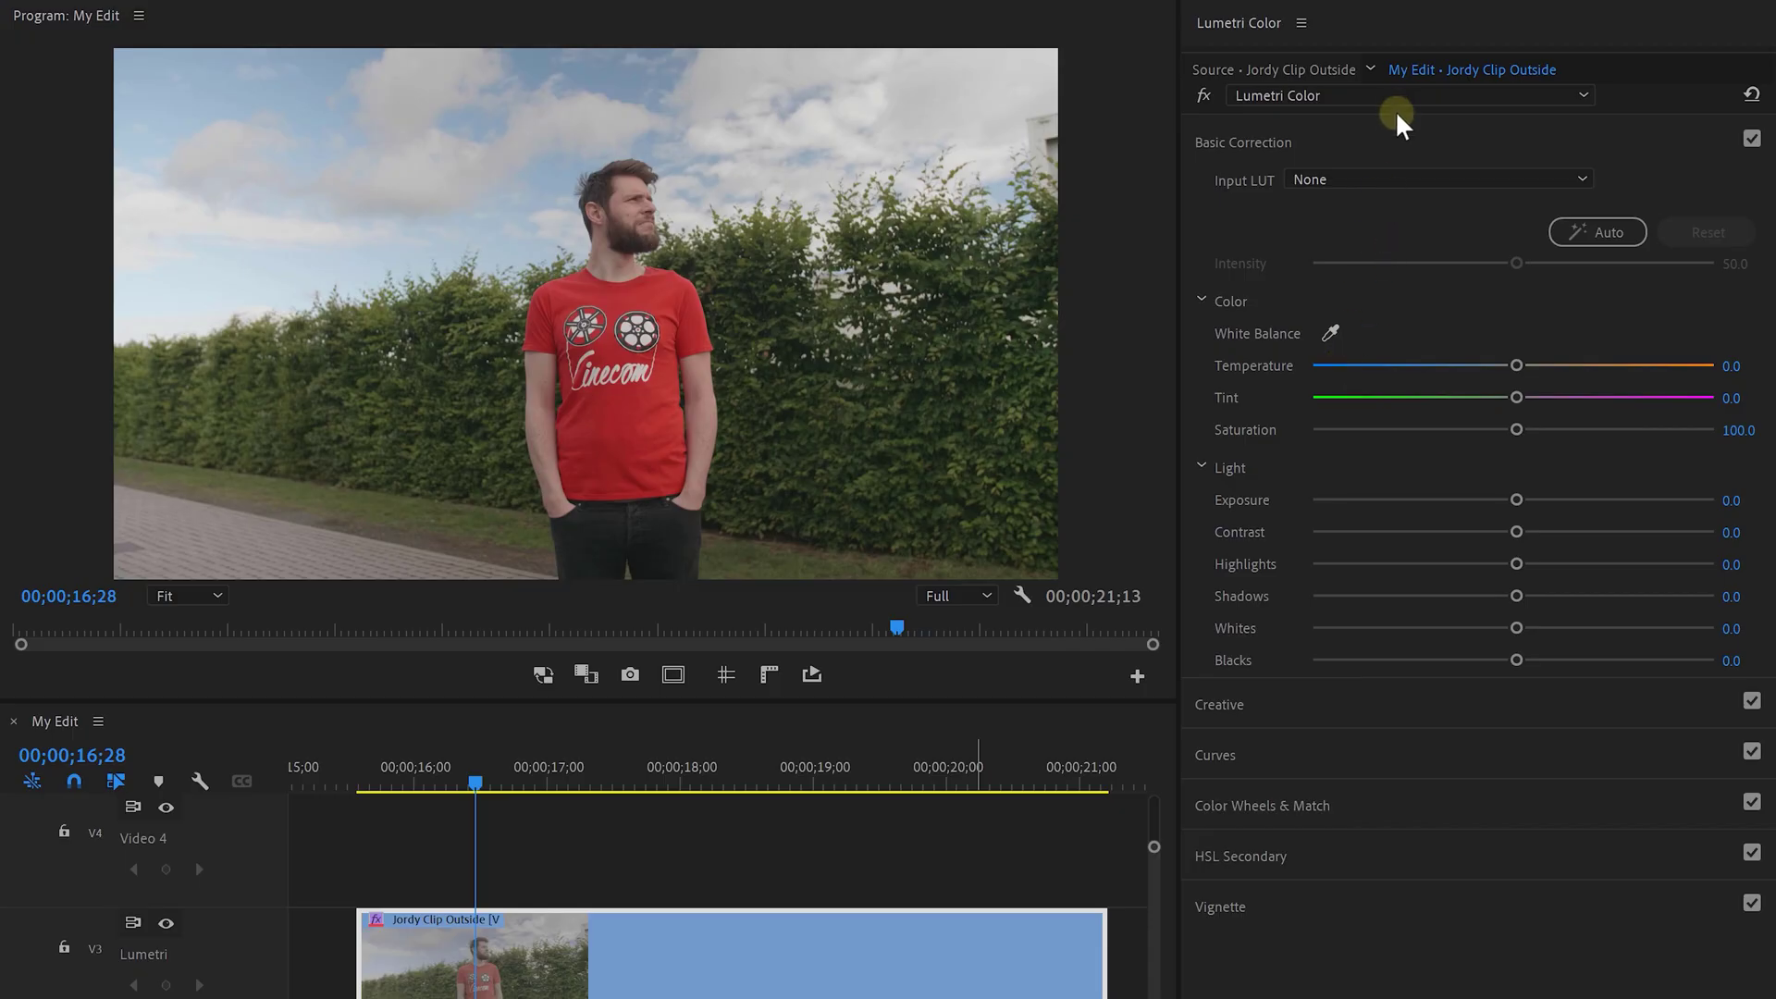
{"action": "left_click", "coordinate": [1279, 208]}
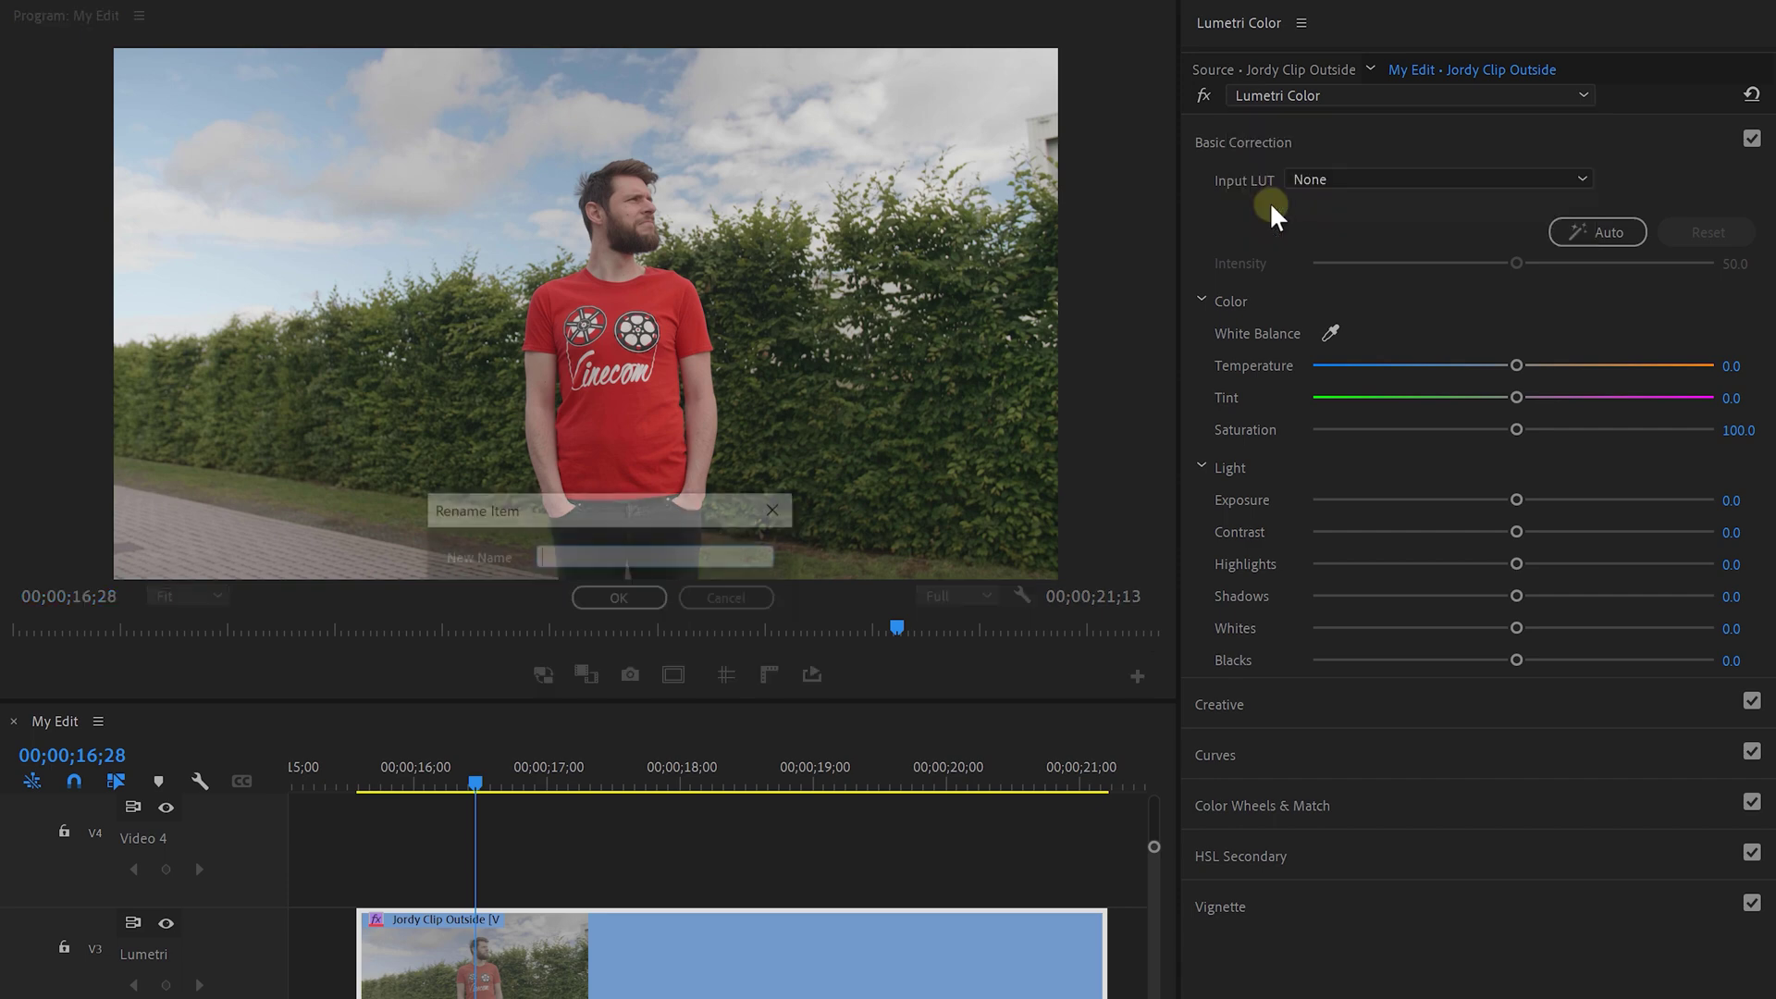
{"action": "type", "text": "RED"}
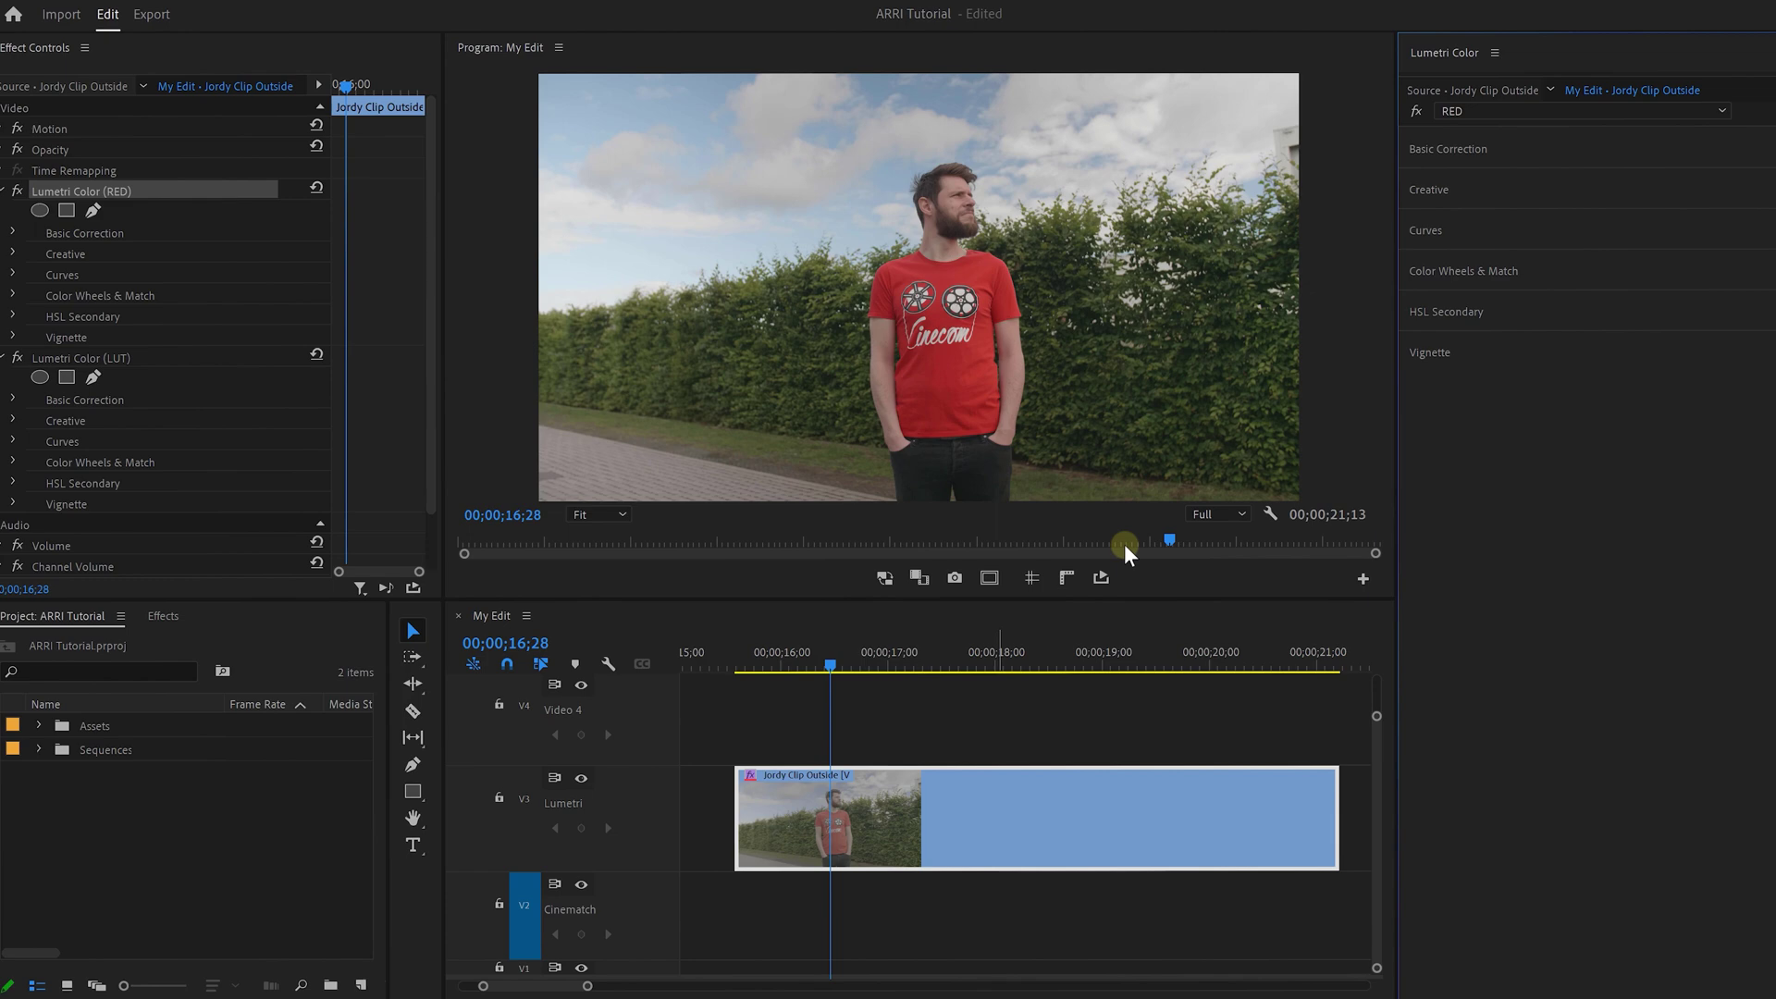
In Lumetri Color (RED) Curves, drag the RGB curve's top-right point down to darken highlights
{"action": "left_click", "coordinate": [1426, 230]}
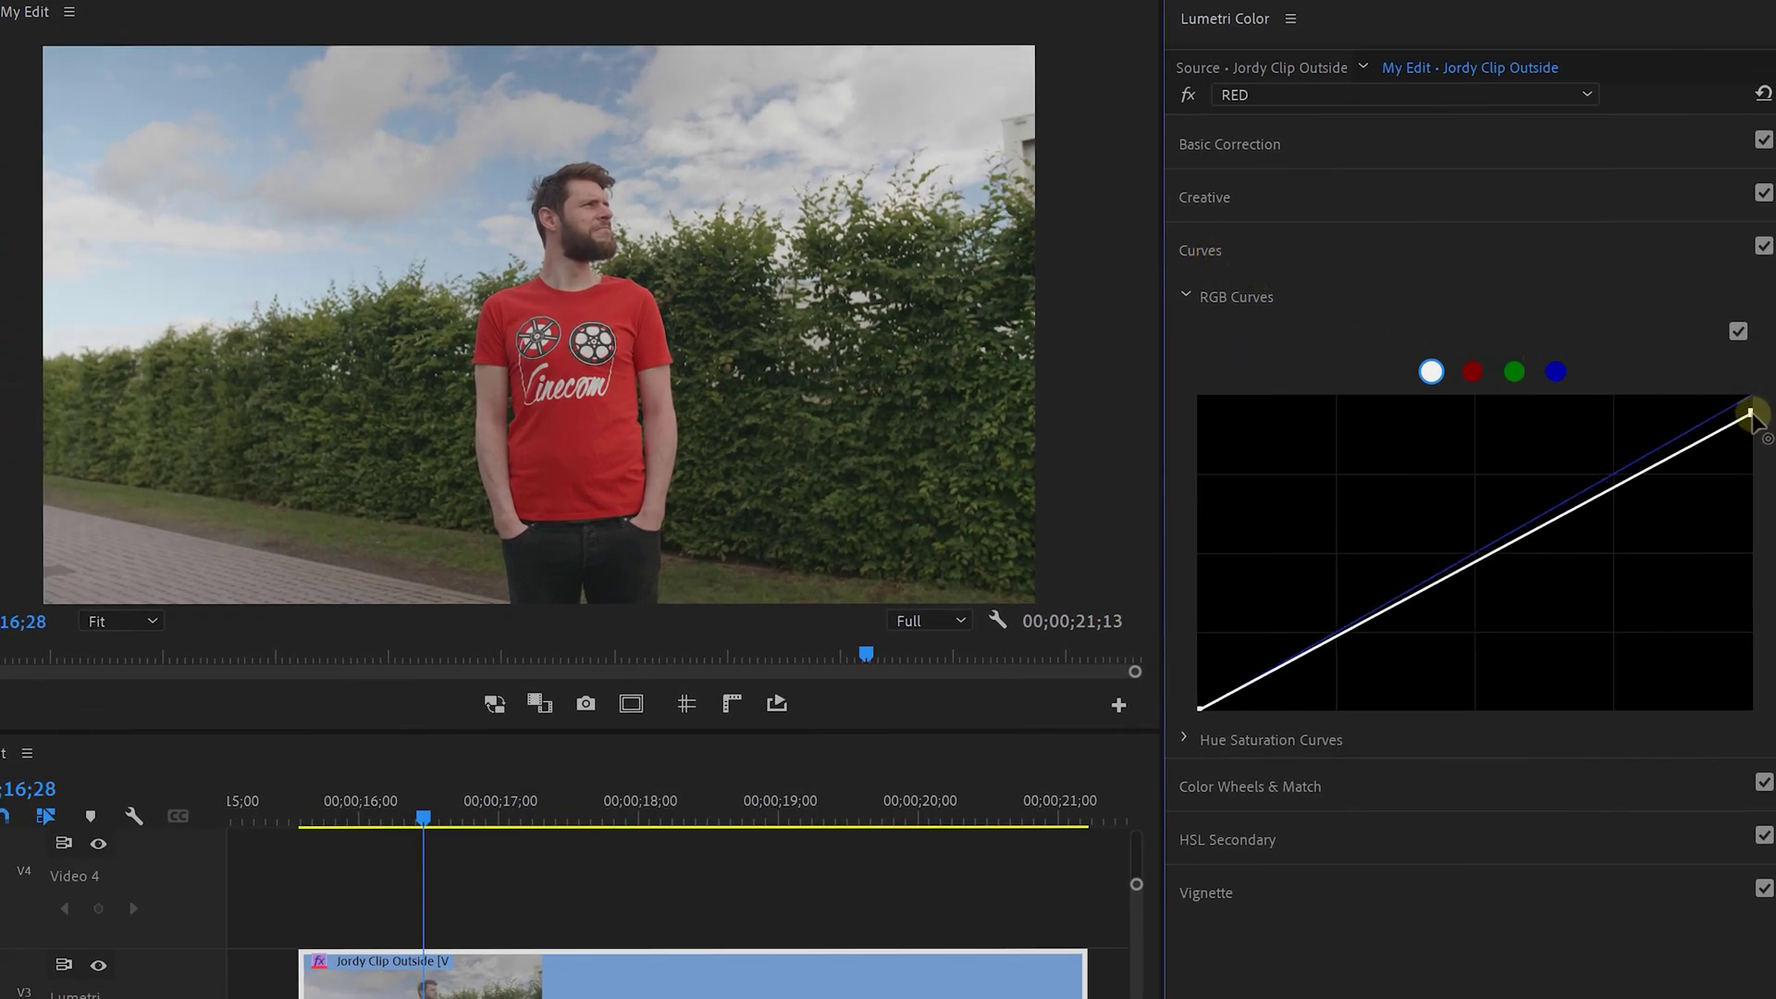
{"action": "left_click_drag", "start_coordinate": [1751, 414], "coordinate": [1709, 463]}
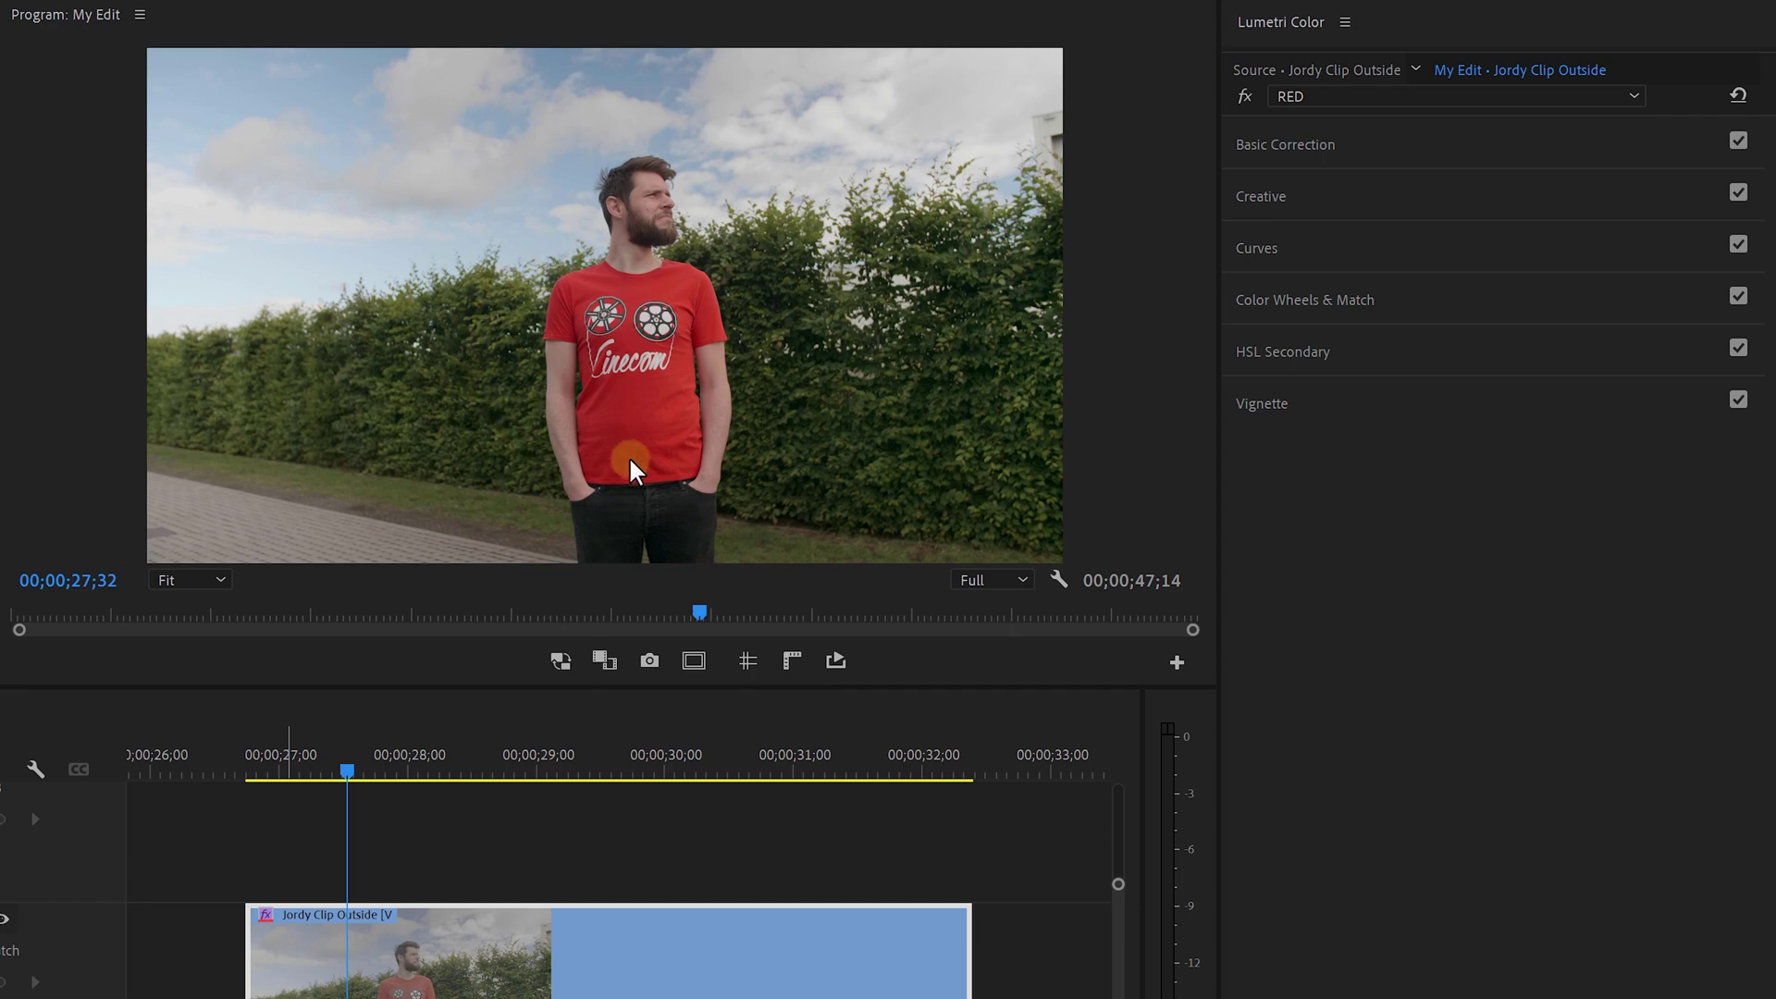
Key the red shirt in HSL Secondary by adjusting the hue, saturation and lightness ranges
{"action": "left_click", "coordinate": [1251, 353]}
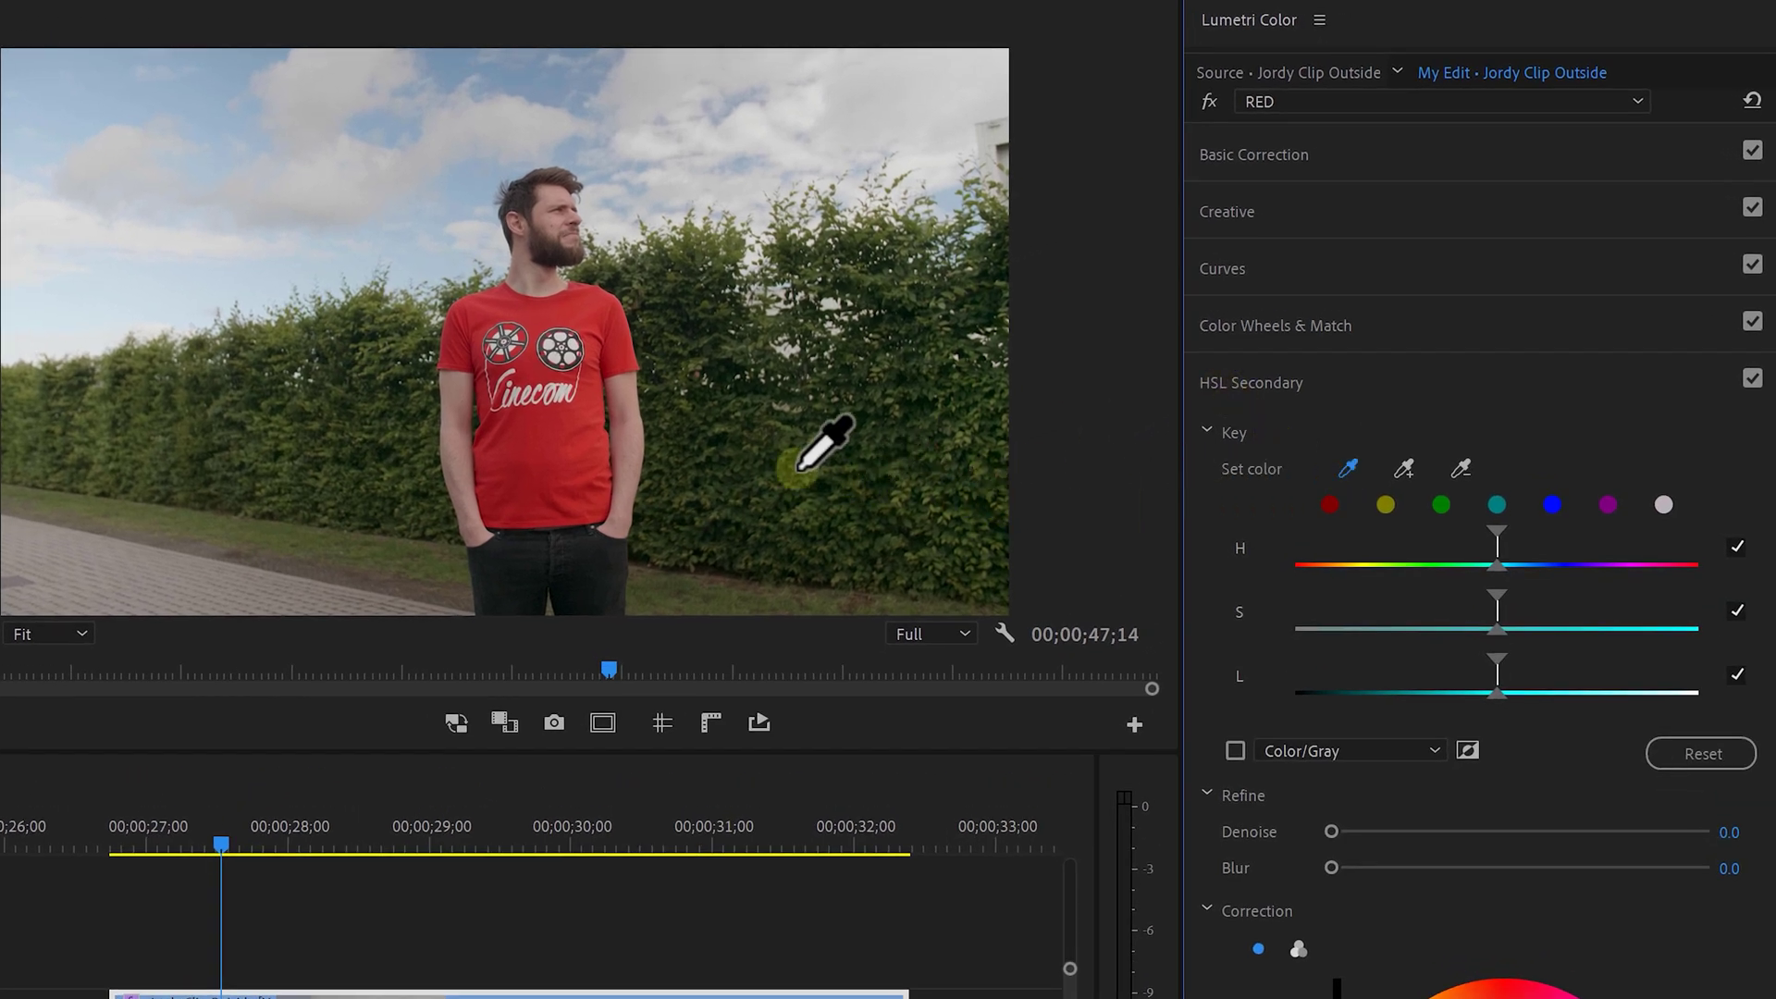
{"action": "left_click_drag", "start_coordinate": [1311, 520], "coordinate": [1349, 523]}
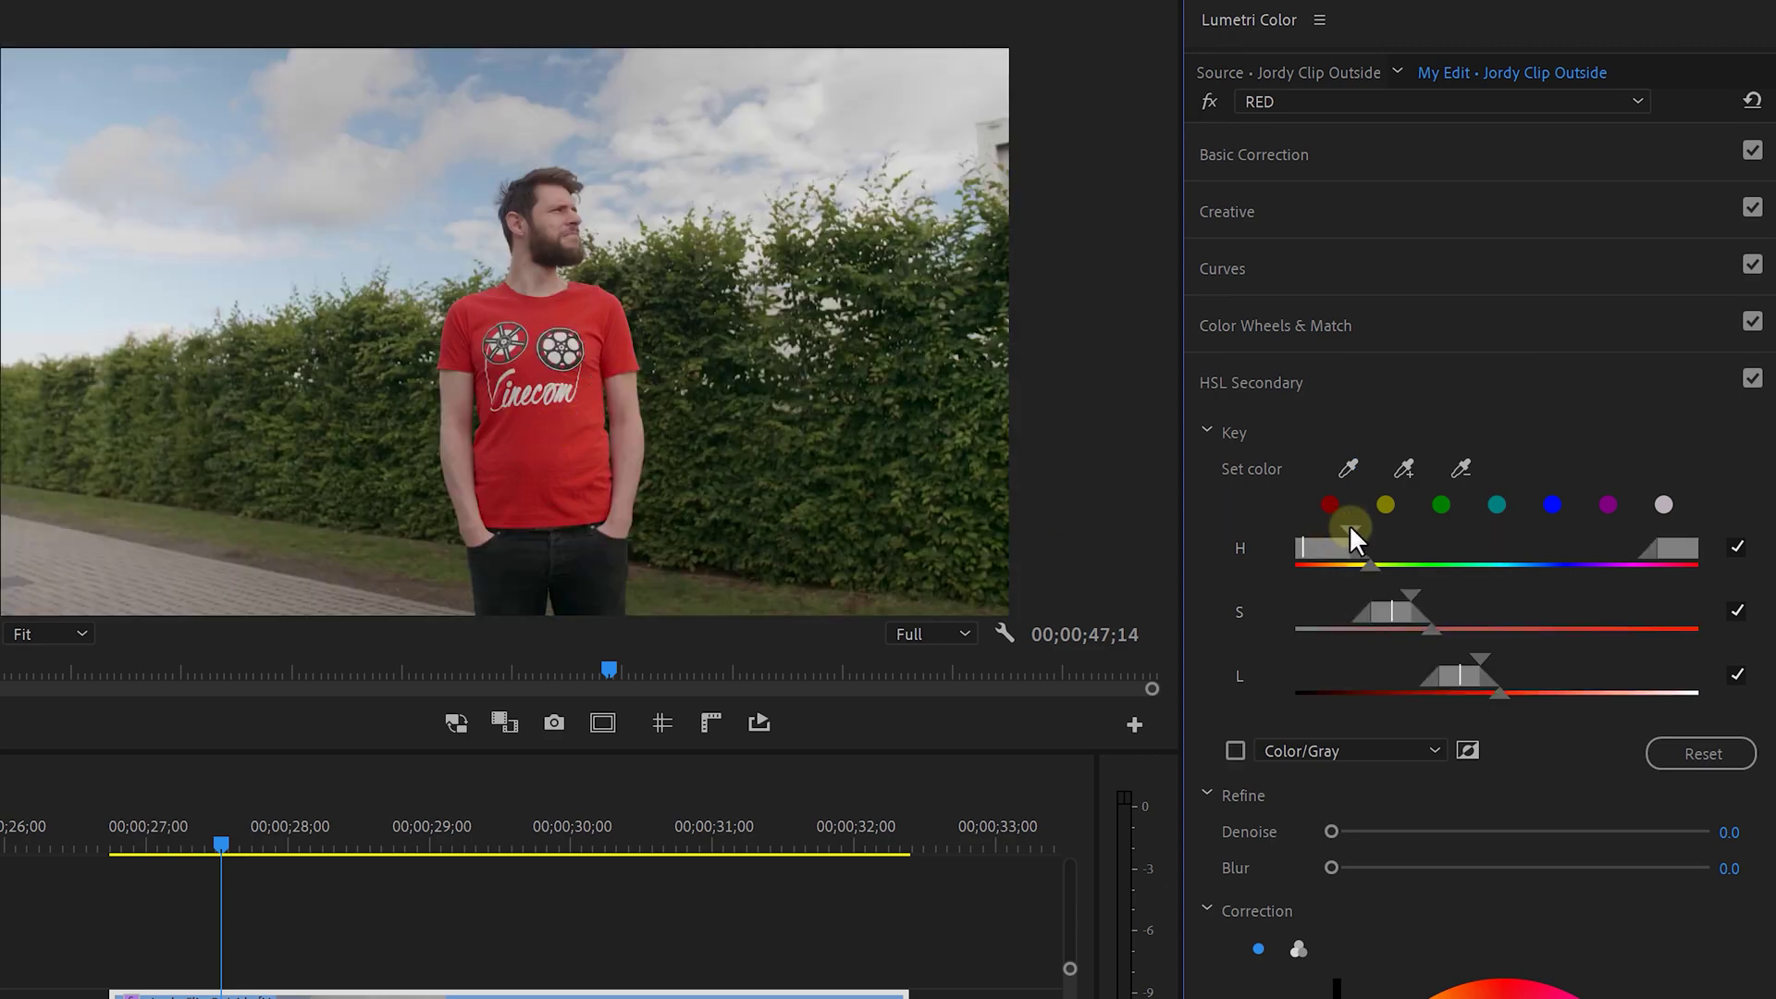
{"action": "left_click_drag", "start_coordinate": [1412, 595], "coordinate": [1439, 597]}
{"action": "left_click_drag", "start_coordinate": [1484, 657], "coordinate": [1564, 689]}
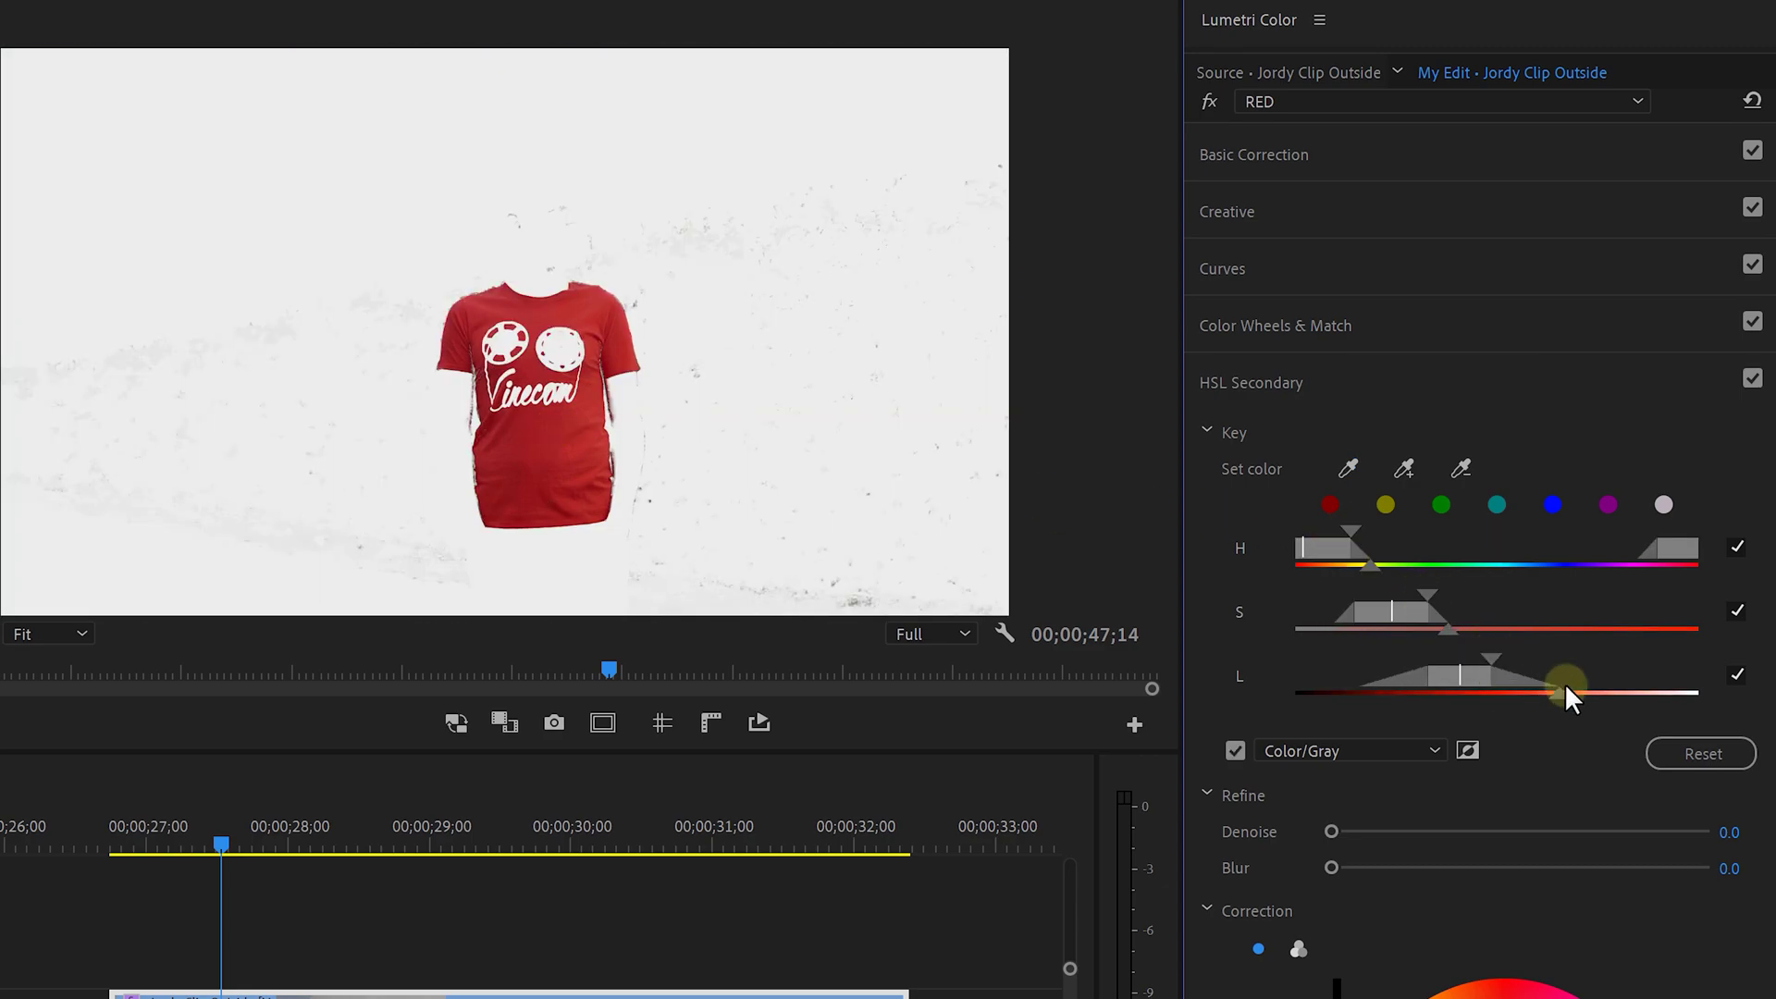
{"action": "left_click_drag", "start_coordinate": [1448, 630], "coordinate": [1475, 634]}
{"action": "left_click_drag", "start_coordinate": [1375, 567], "coordinate": [1365, 568]}
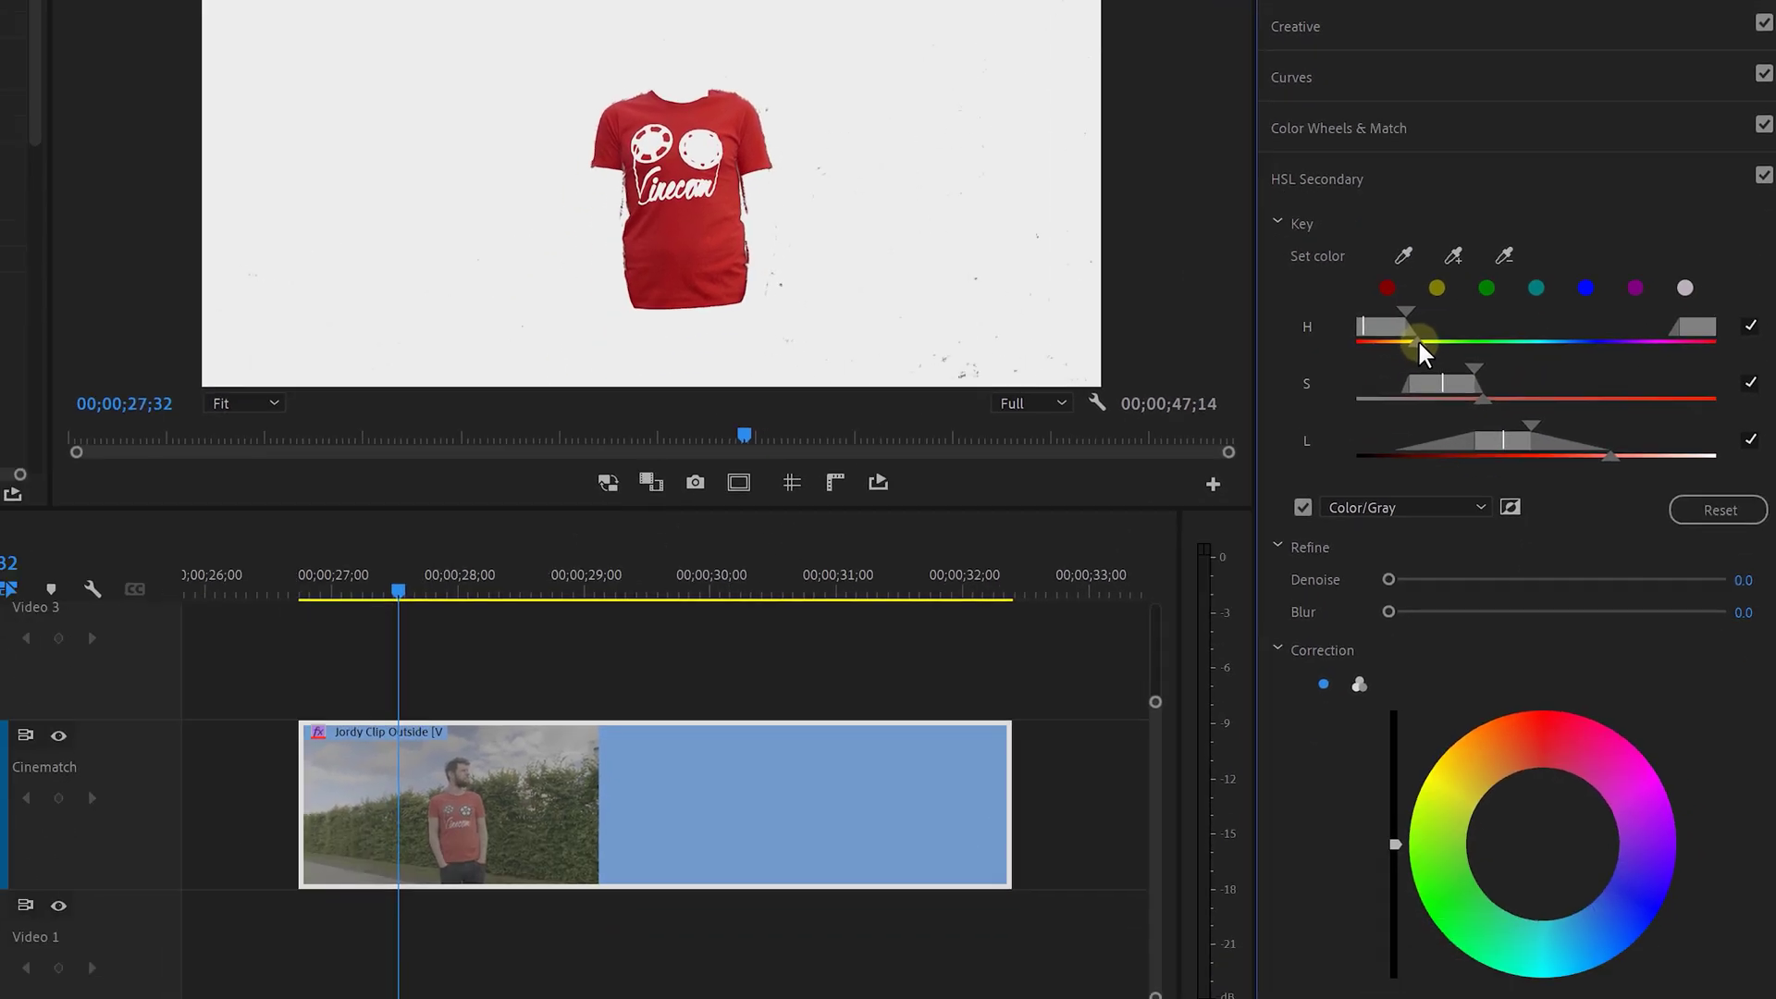
{"action": "left_click_drag", "start_coordinate": [1419, 342], "coordinate": [1419, 343]}
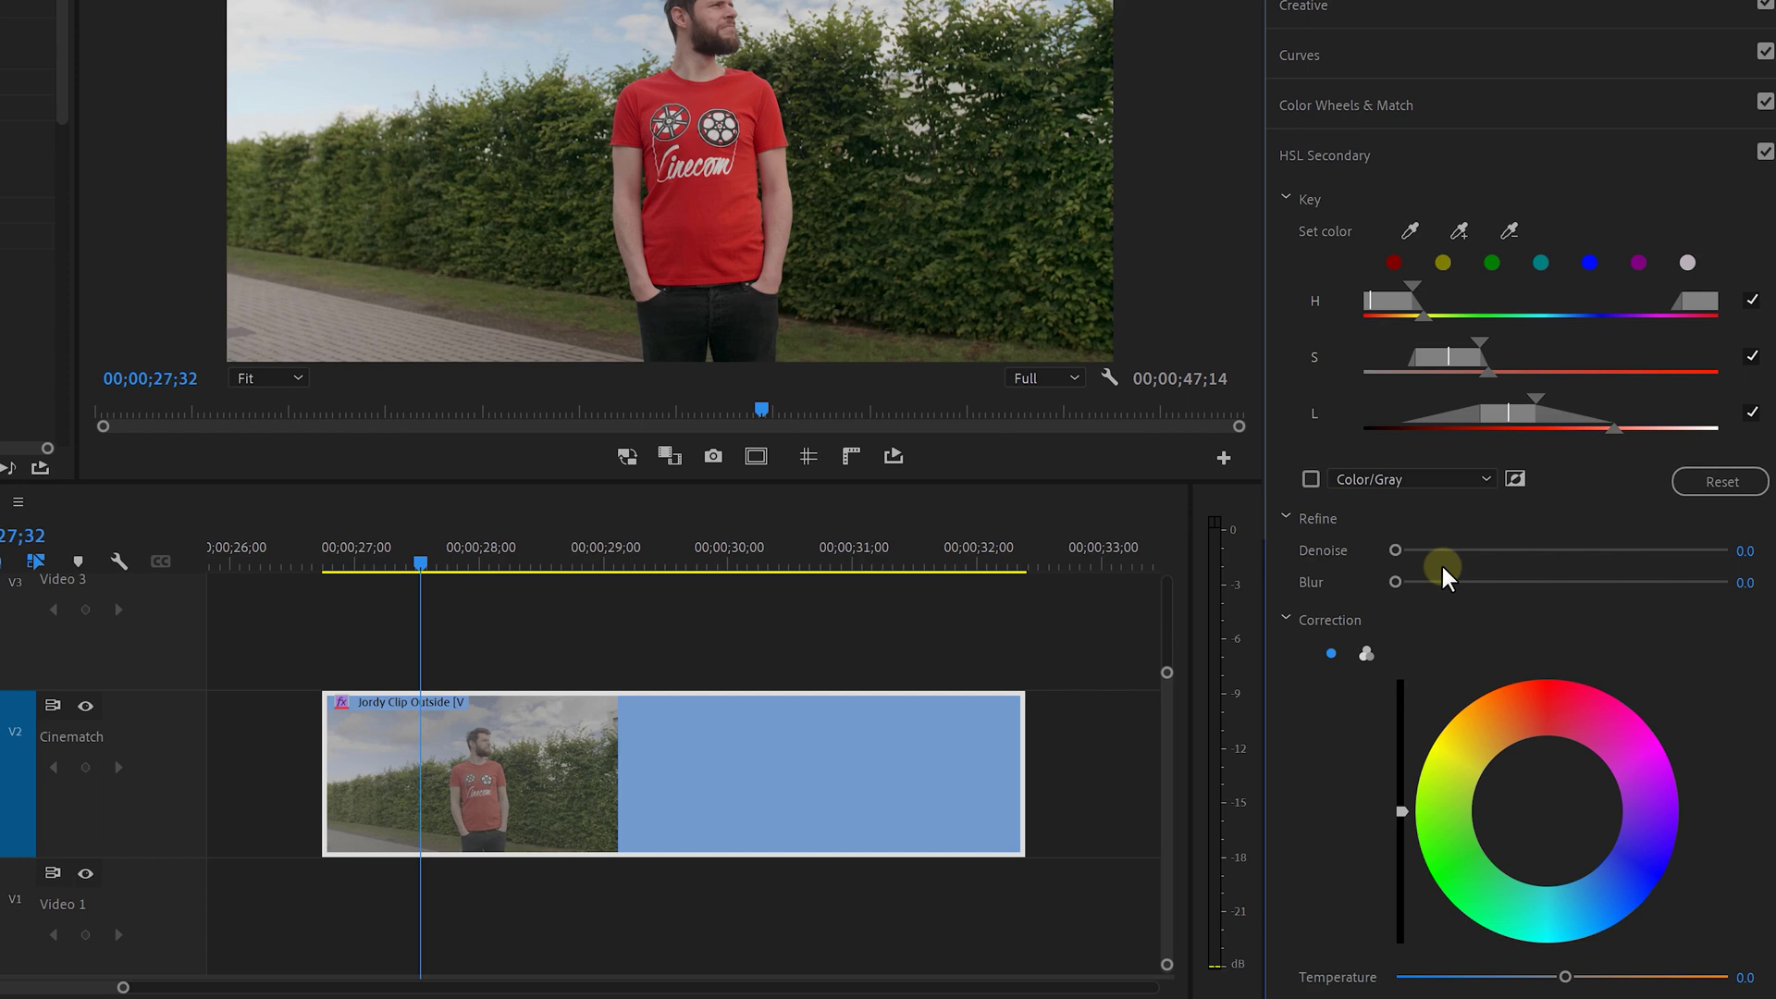
Adjust the keyed reds' luminance slider and tint them with the correction colour wheel
{"action": "scroll", "coordinate": [1415, 640], "scroll_direction": "down", "scroll_amount": 3}
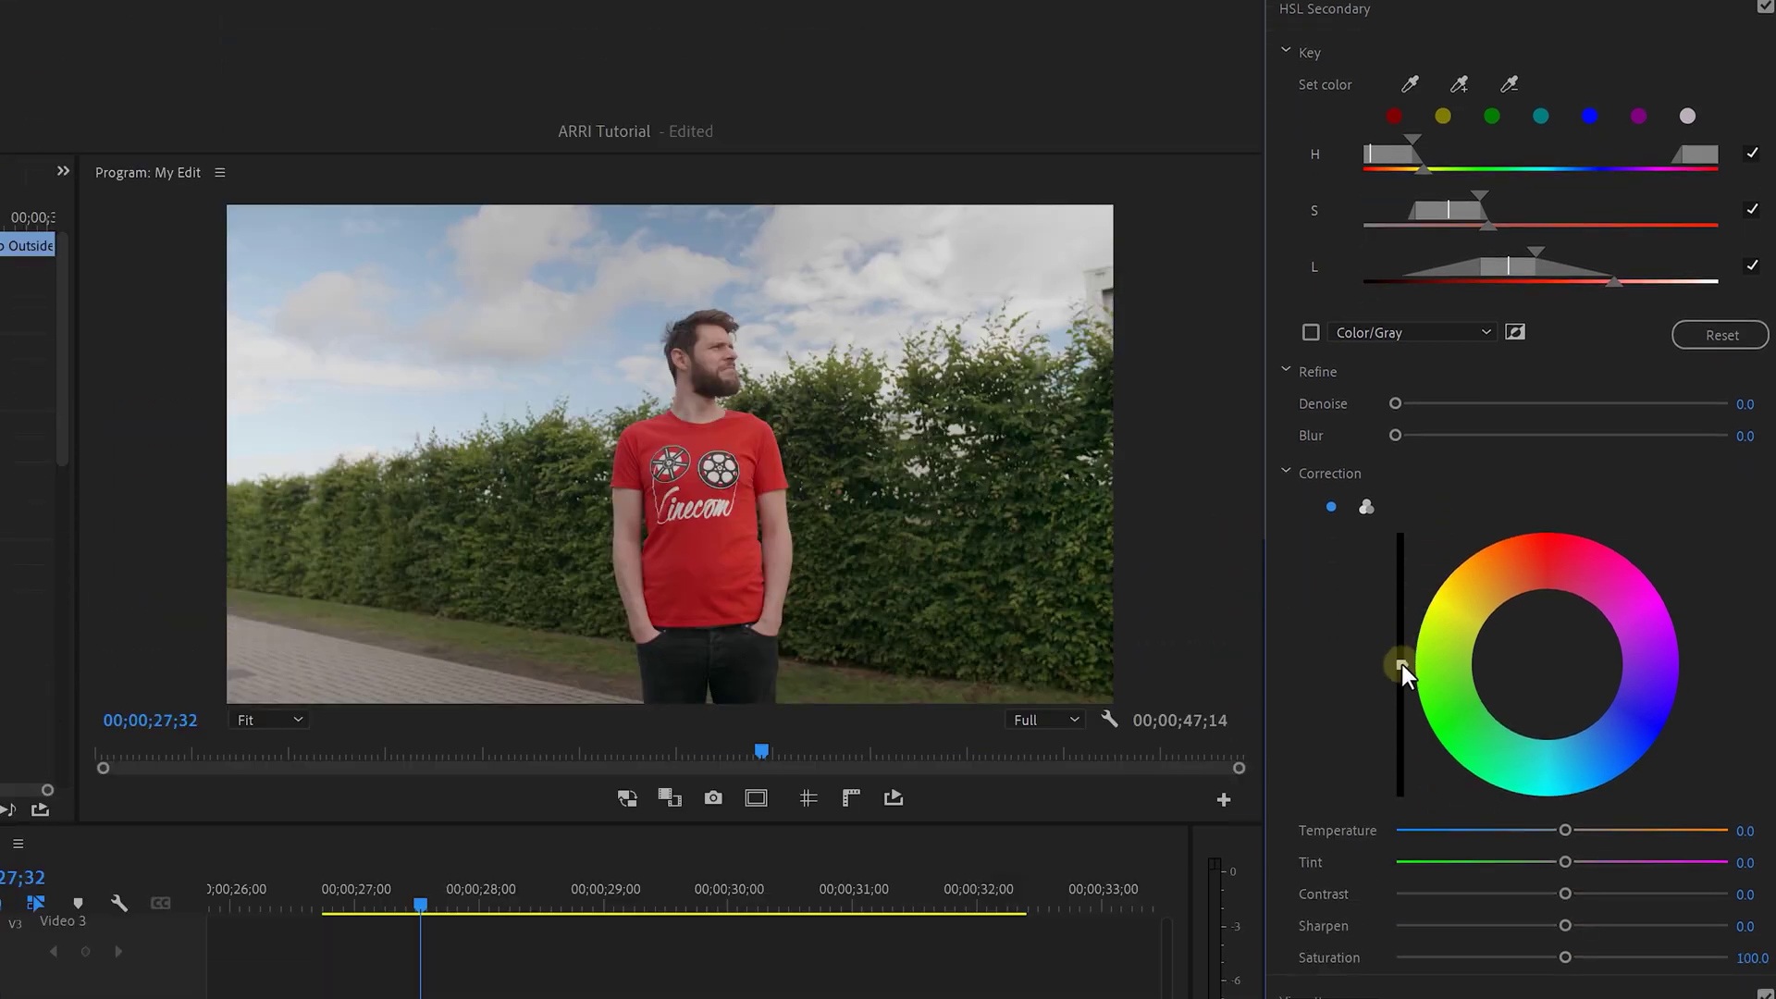
{"action": "left_click", "coordinate": [1400, 666]}
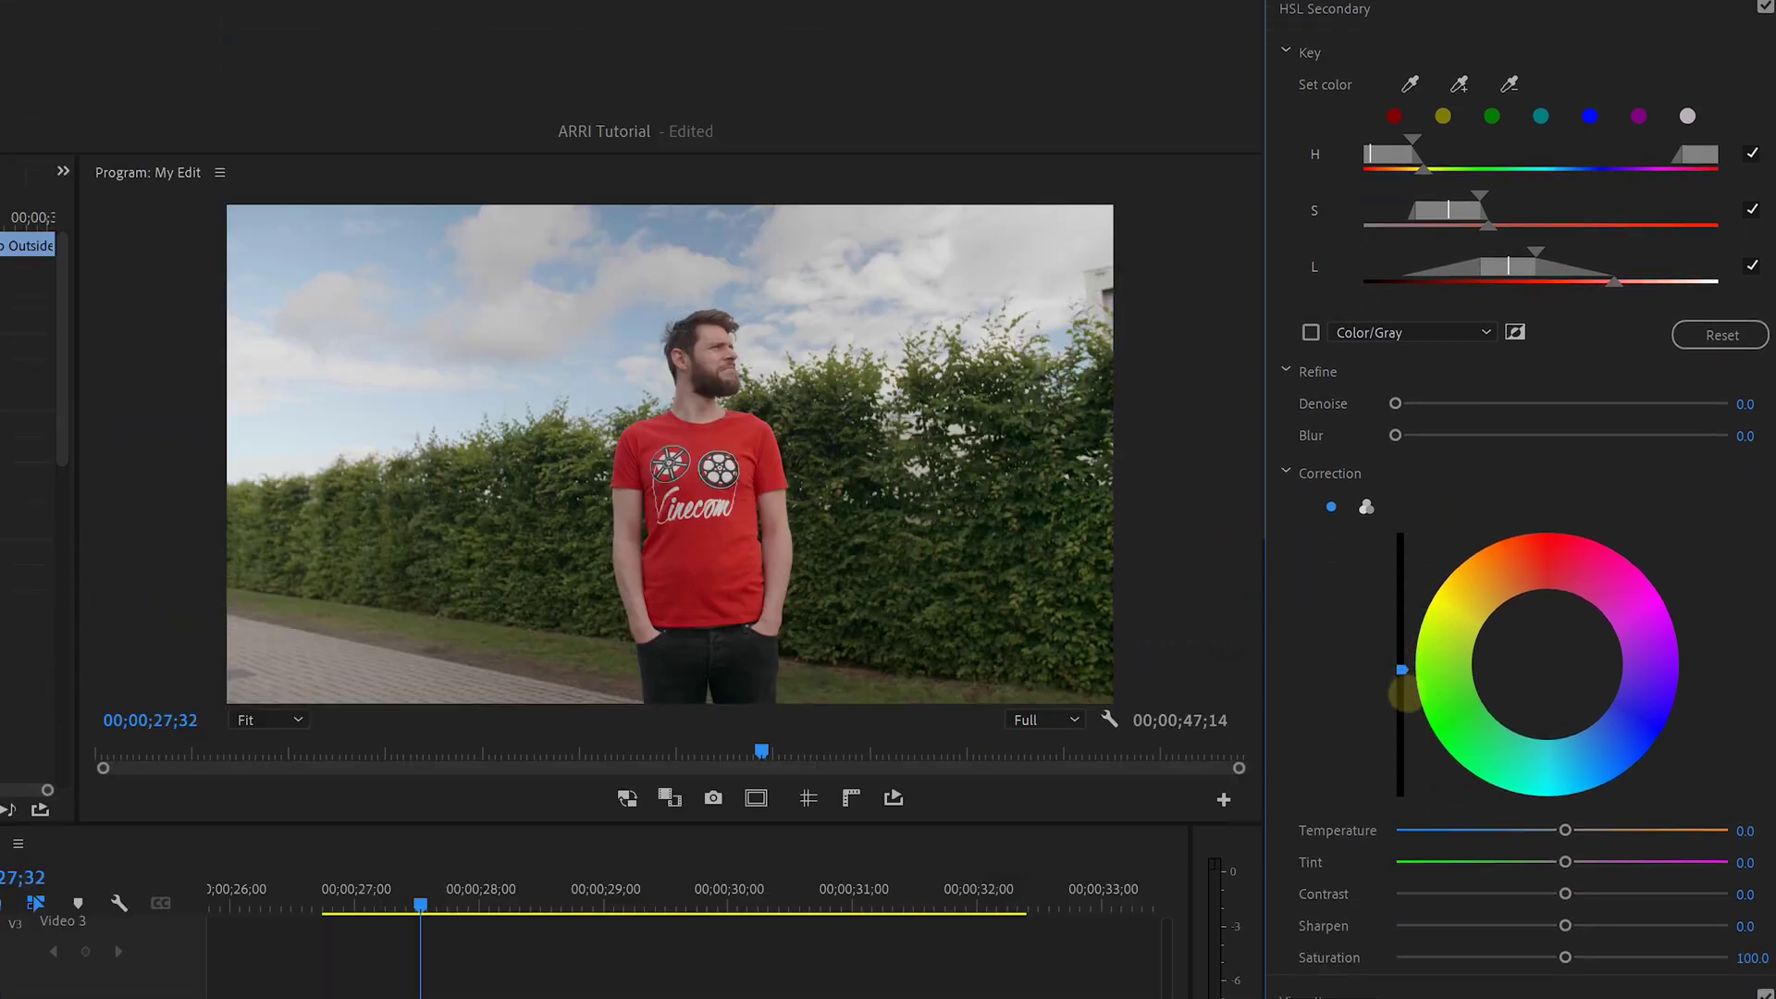
{"action": "left_click", "coordinate": [1549, 667]}
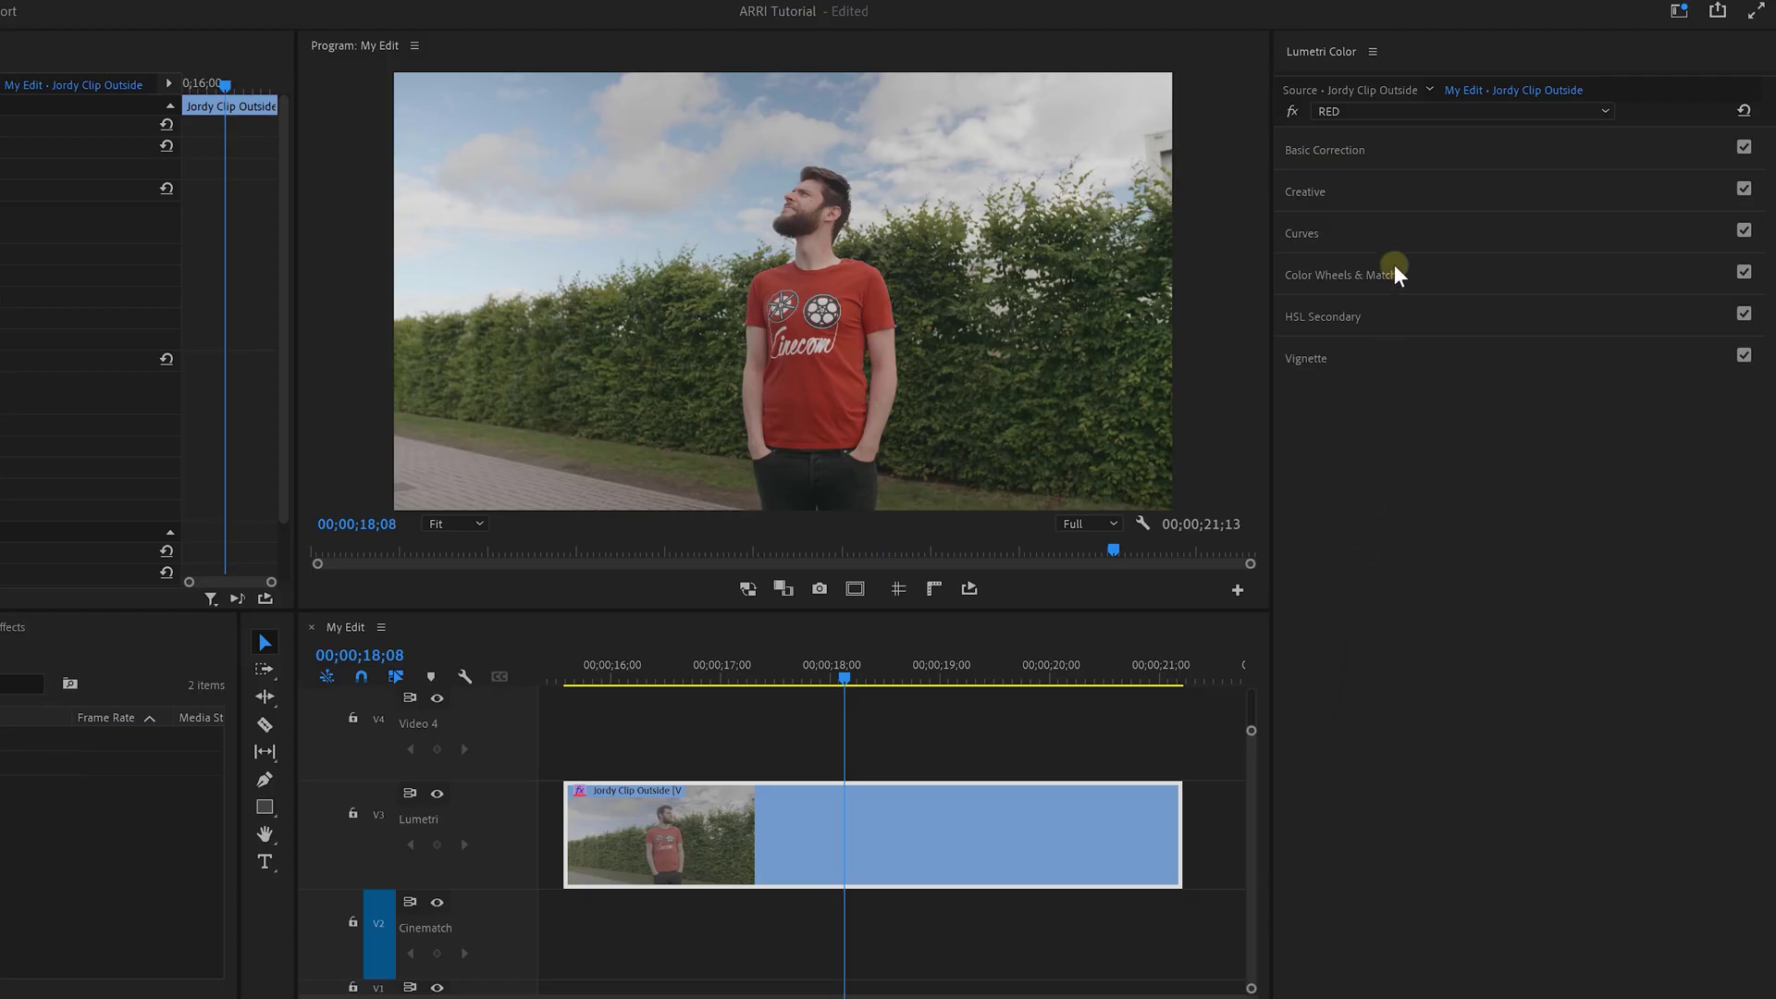
Add a Lumetri Color effect renamed GREEN and move it above the LUT effect
{"action": "left_click", "coordinate": [1360, 110]}
{"action": "left_click", "coordinate": [1262, 185]}
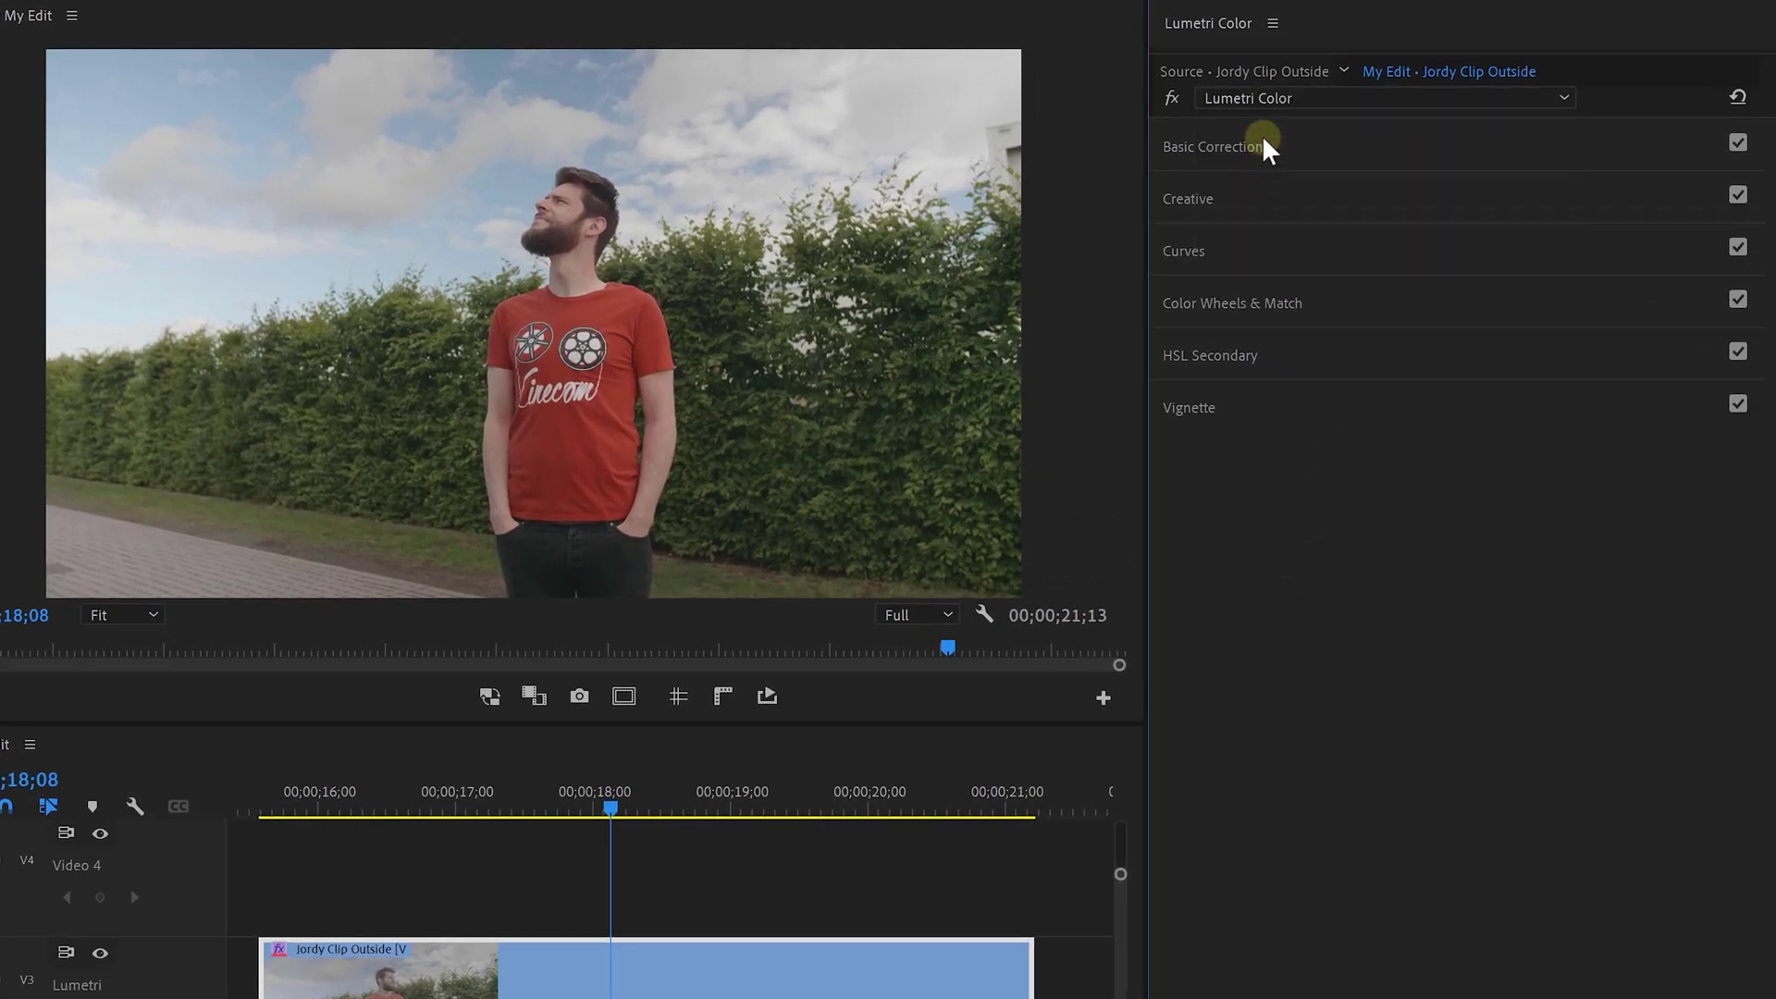
{"action": "left_click", "coordinate": [1263, 107]}
{"action": "left_click", "coordinate": [1264, 242]}
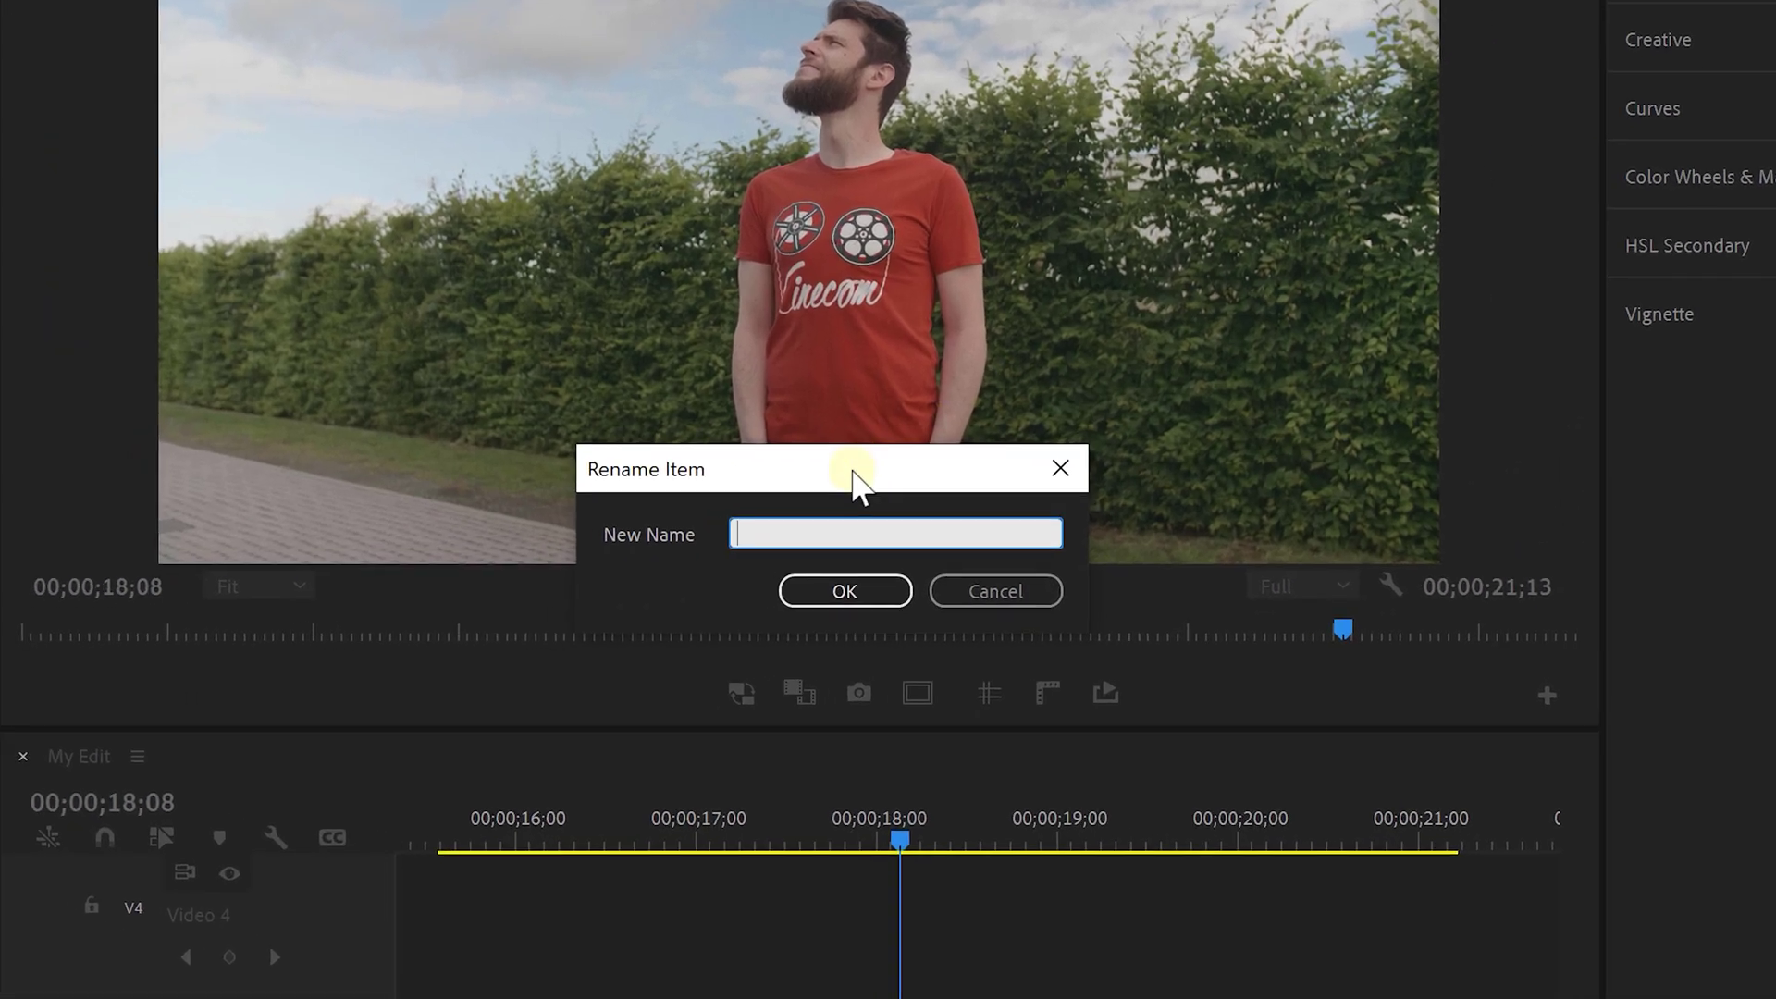
{"action": "key", "text": "Return"}
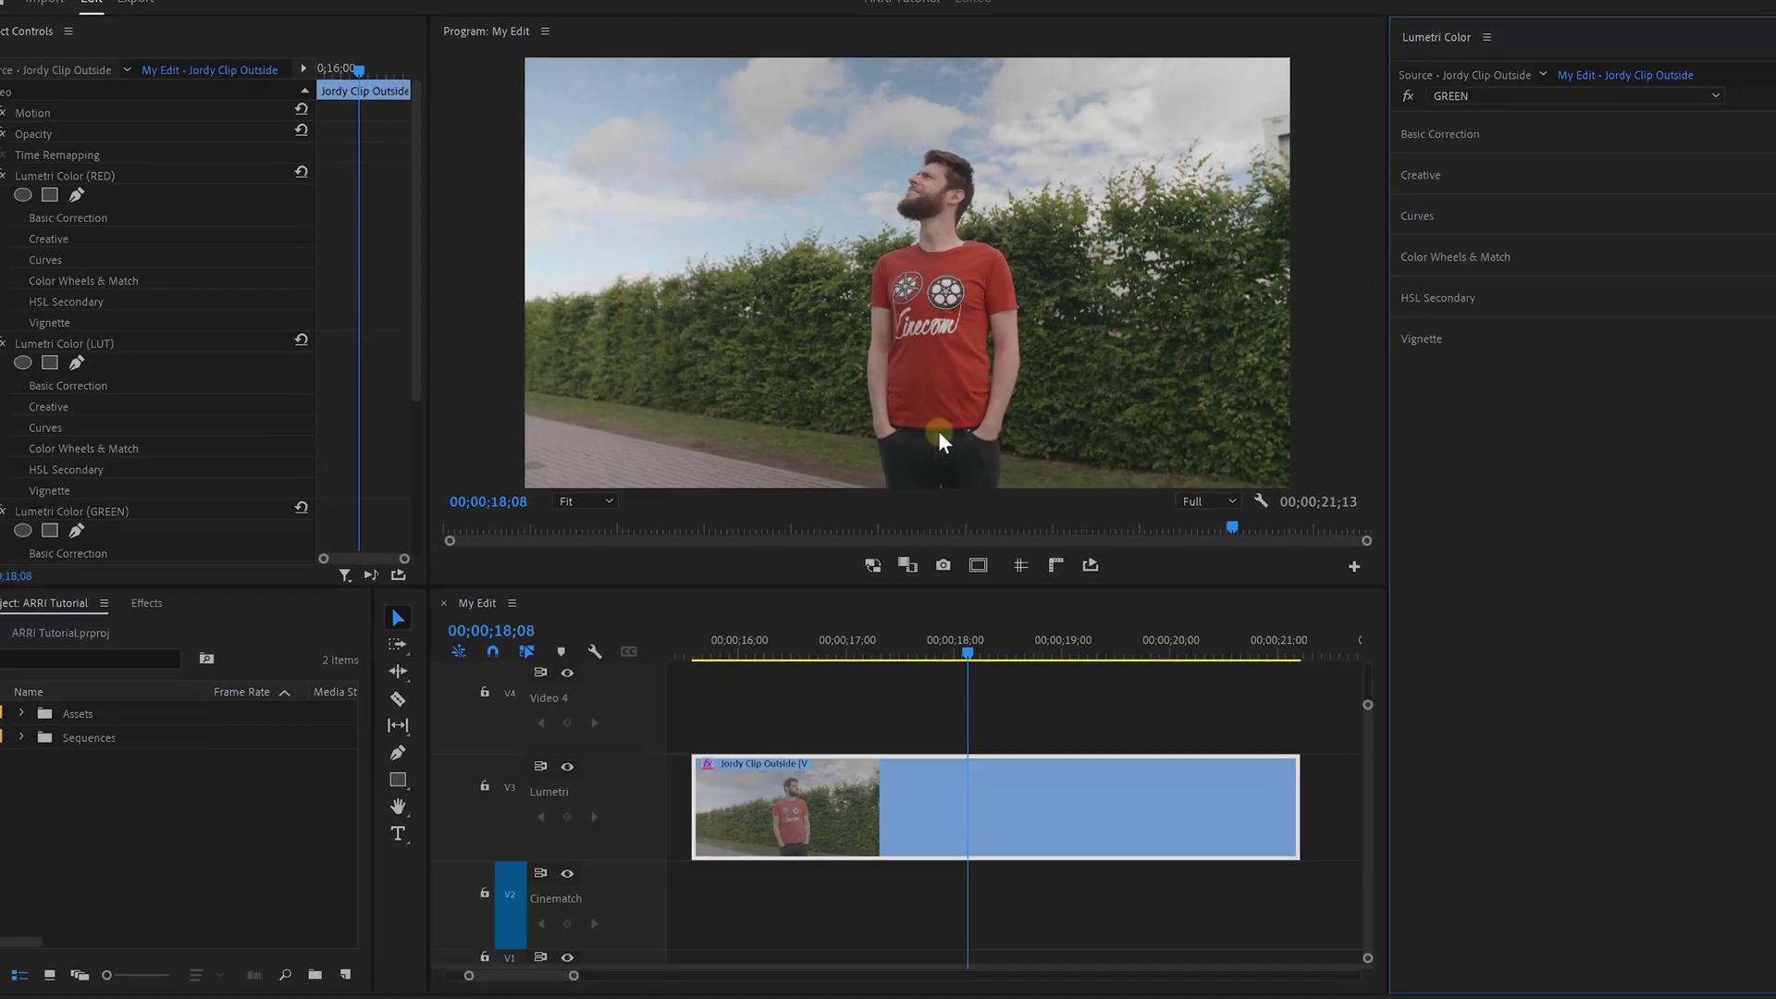
{"action": "left_click", "coordinate": [127, 503]}
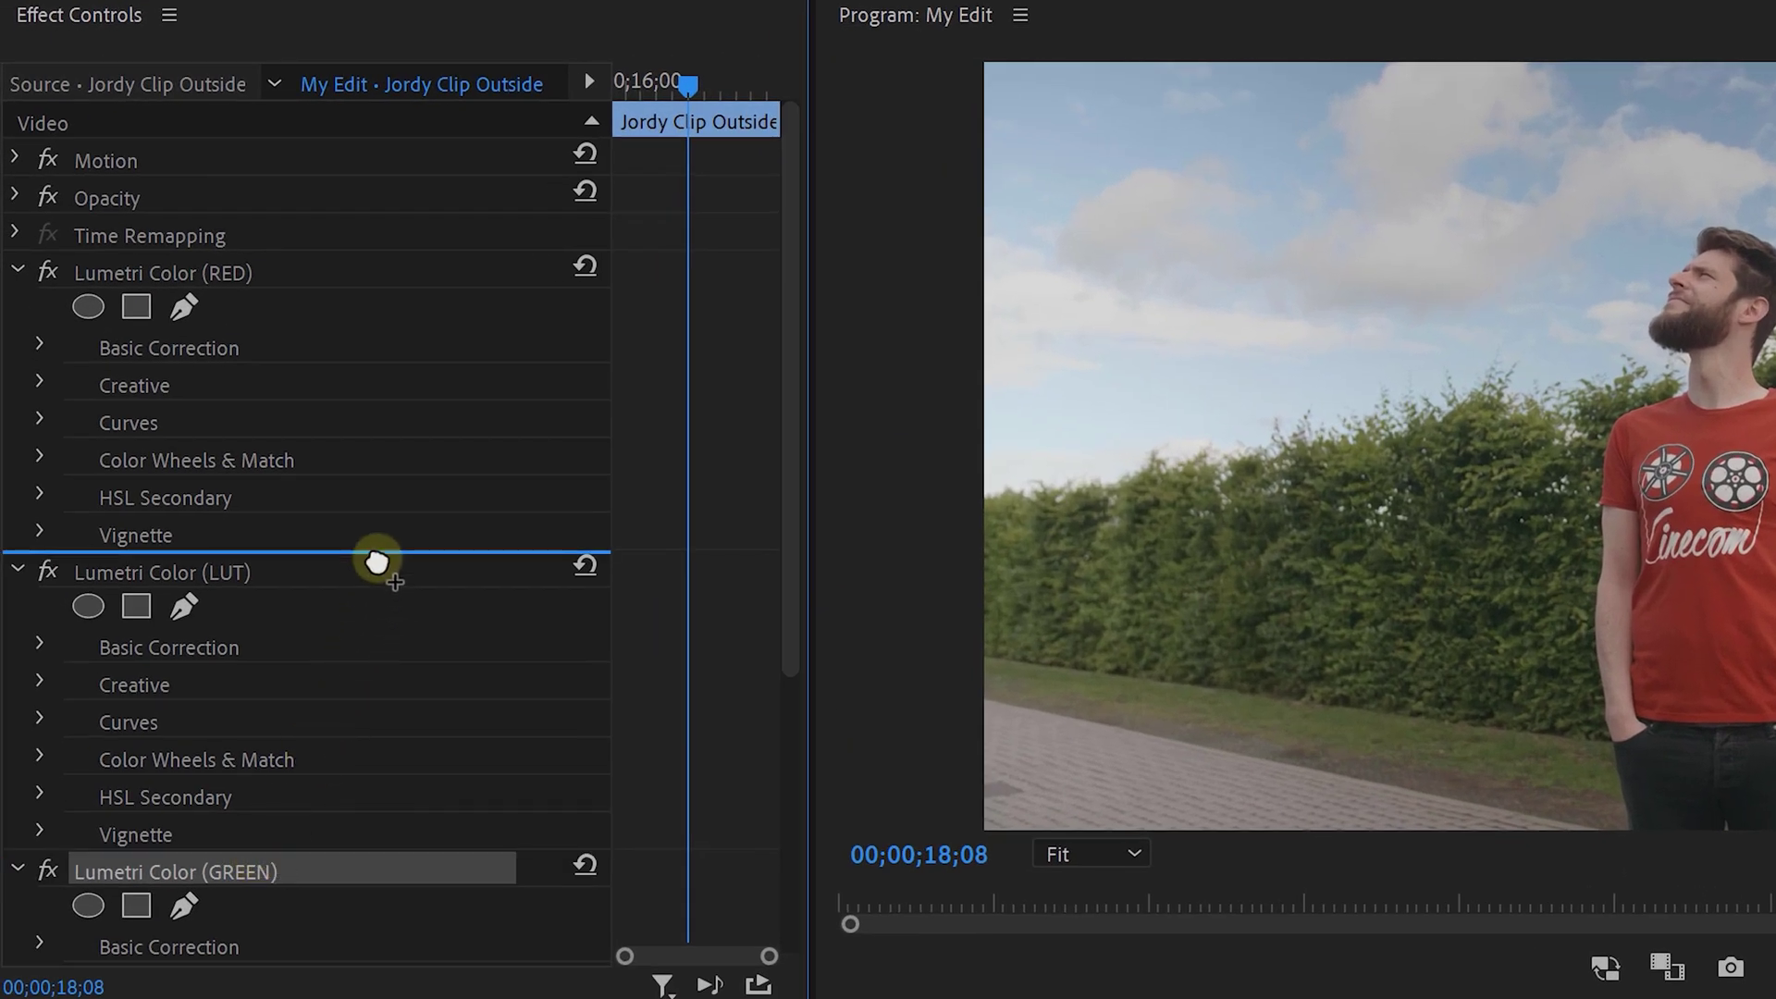
{"action": "left_click_drag", "start_coordinate": [377, 562], "coordinate": [377, 555]}
Key the green hedge in HSL Secondary and lower its saturation to 91.1
{"action": "left_click", "coordinate": [1507, 655]}
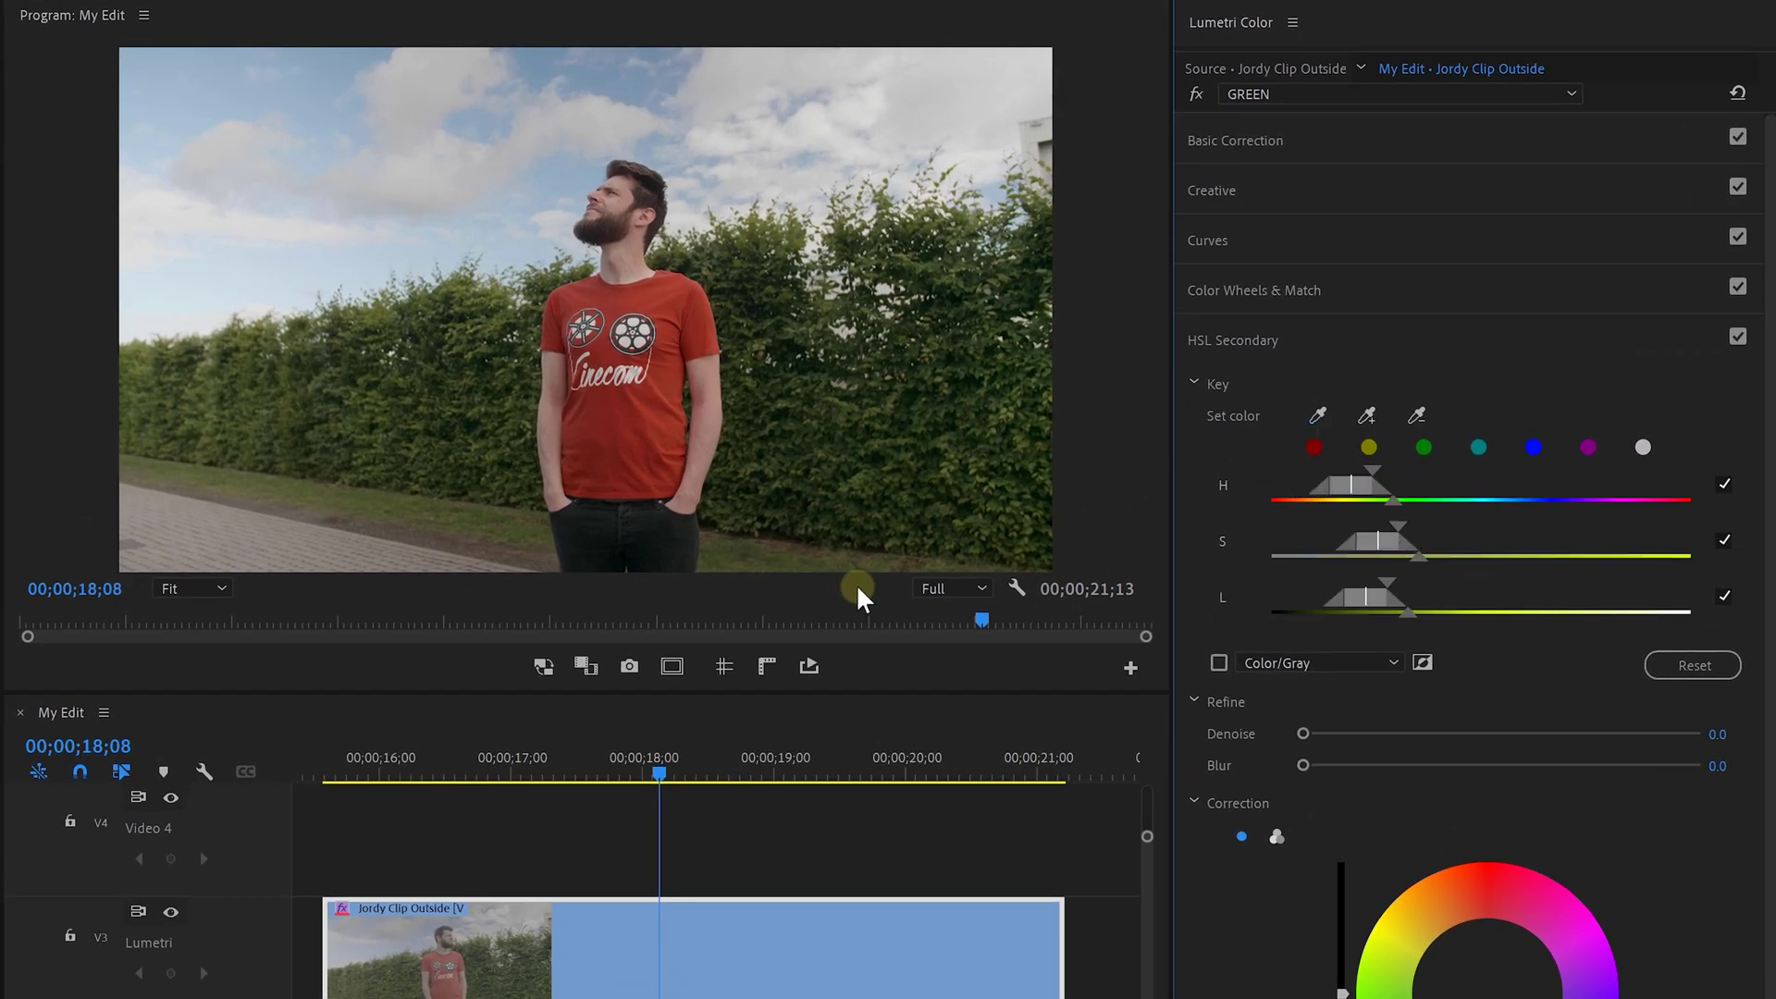
{"action": "left_click_drag", "start_coordinate": [1373, 471], "coordinate": [1457, 526]}
{"action": "left_click_drag", "start_coordinate": [1386, 583], "coordinate": [1461, 583]}
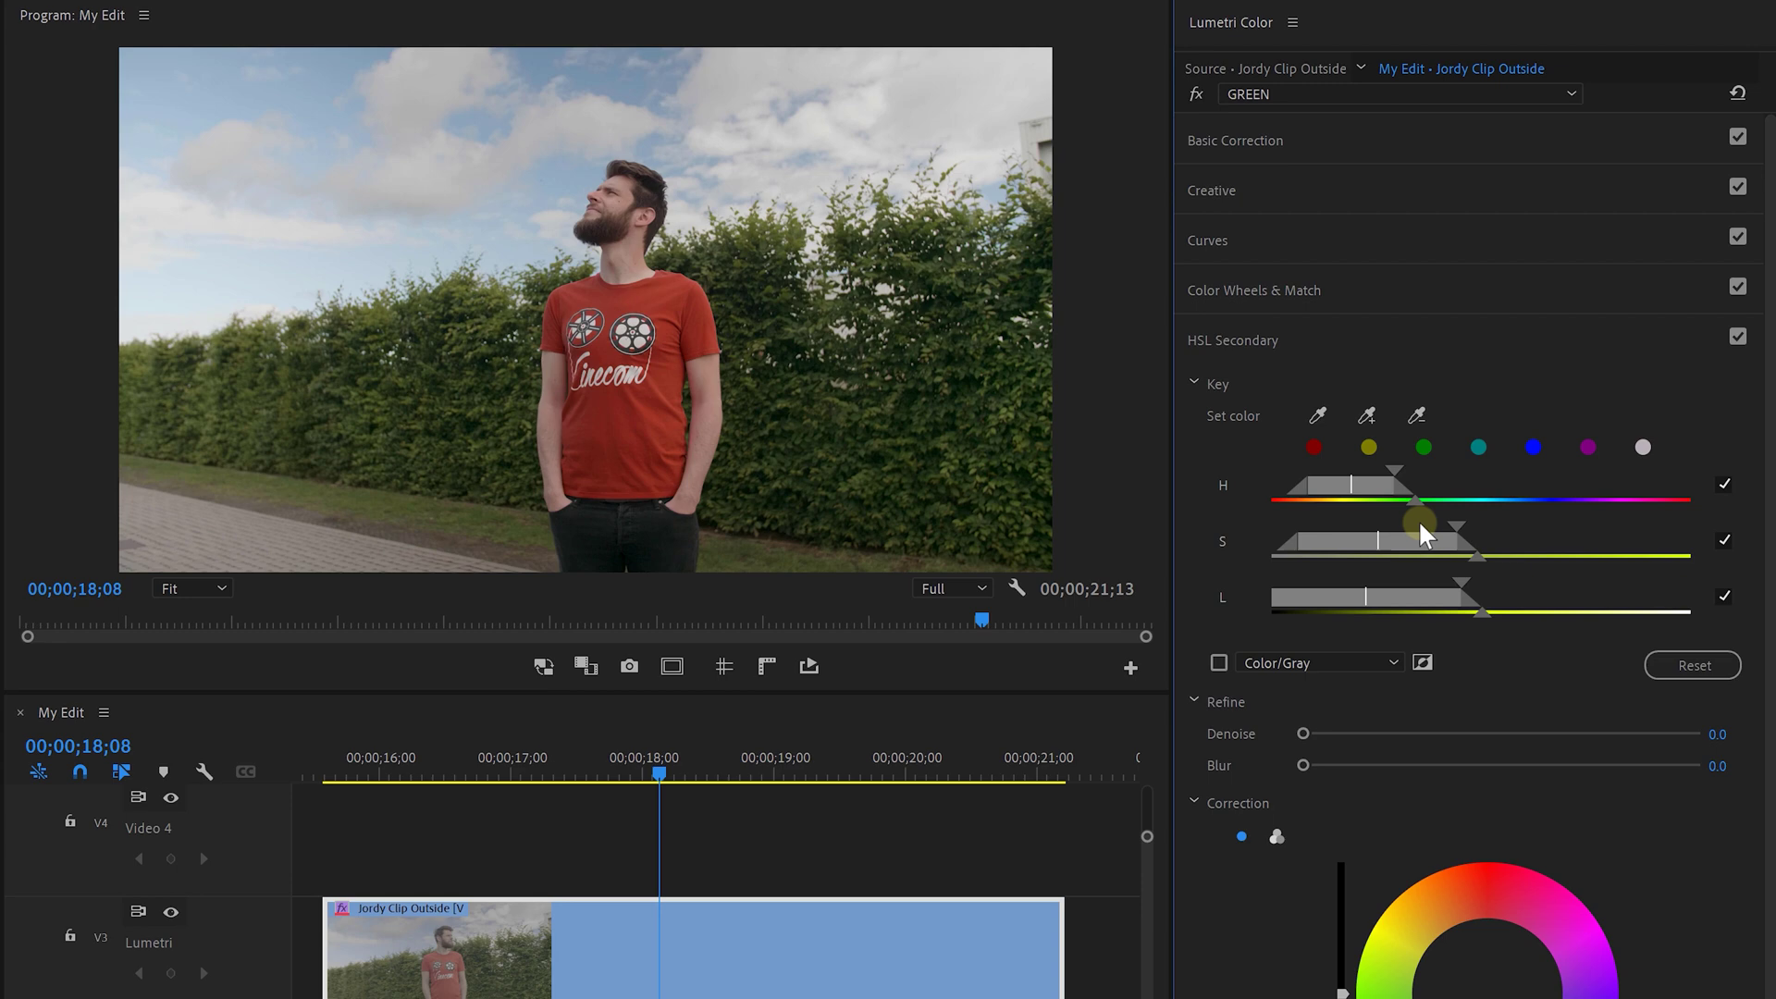
{"action": "left_click_drag", "start_coordinate": [1415, 505], "coordinate": [1416, 505]}
{"action": "left_click_drag", "start_coordinate": [1490, 611], "coordinate": [1524, 609]}
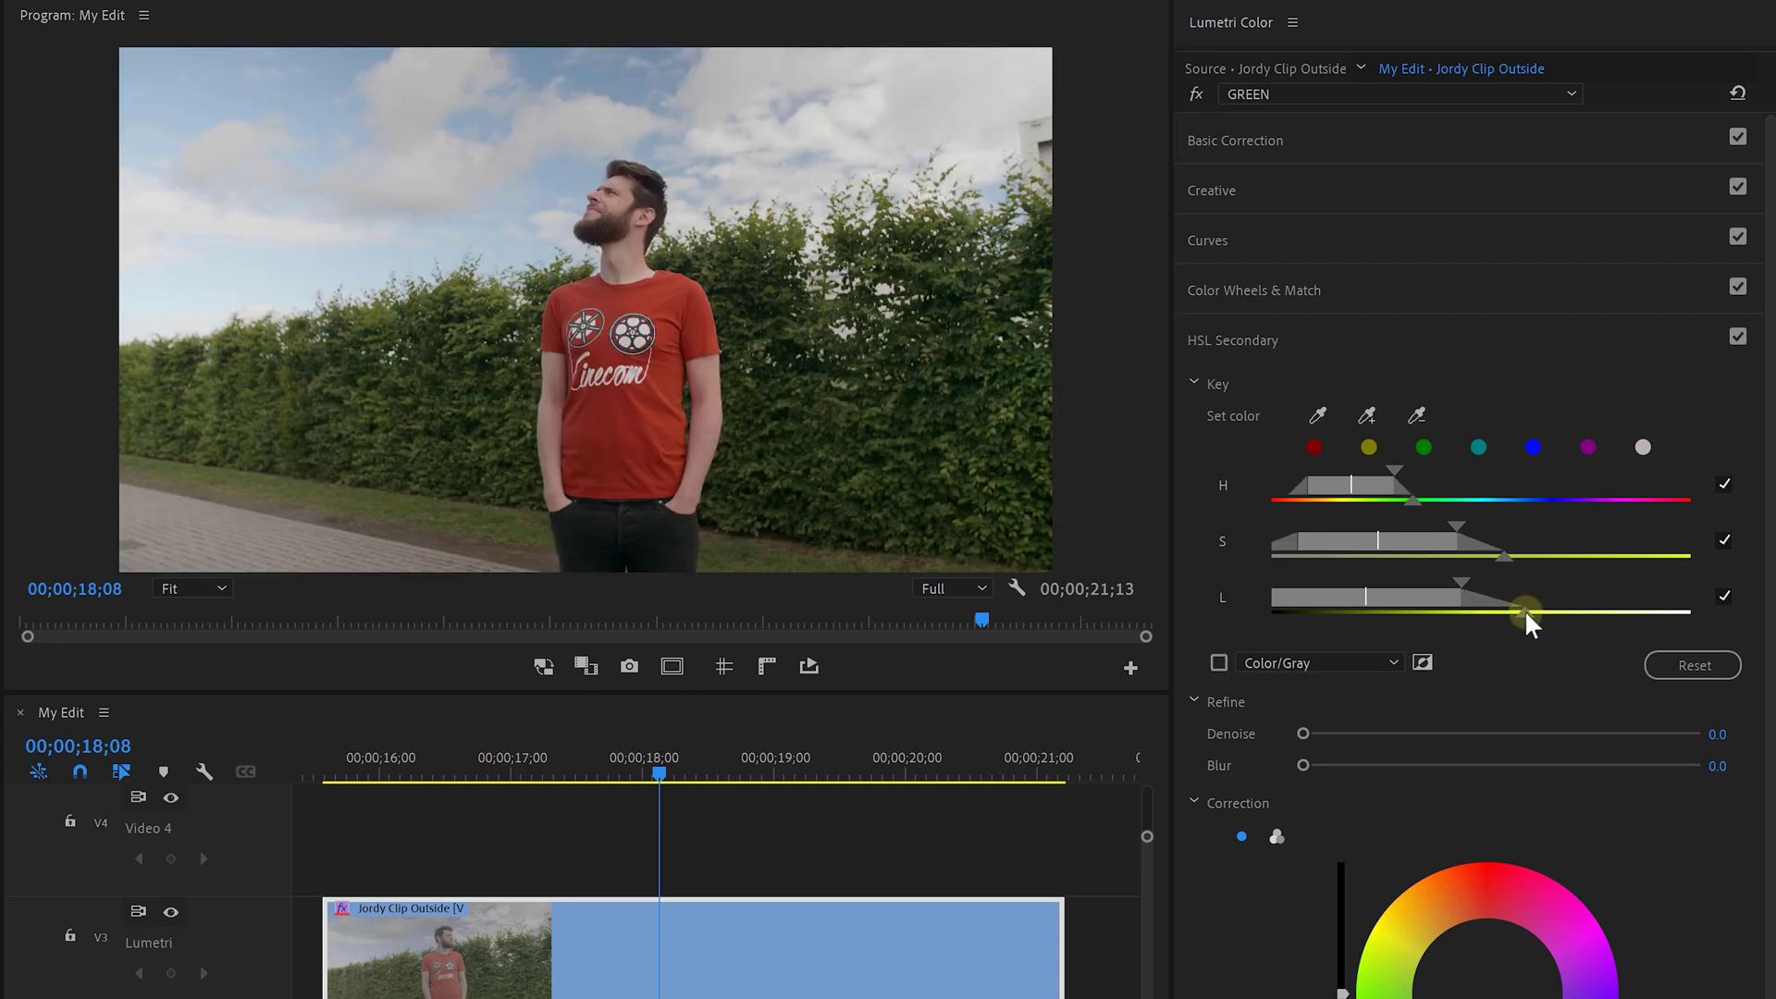
{"action": "scroll", "coordinate": [1524, 609], "scroll_direction": "down", "scroll_amount": 5}
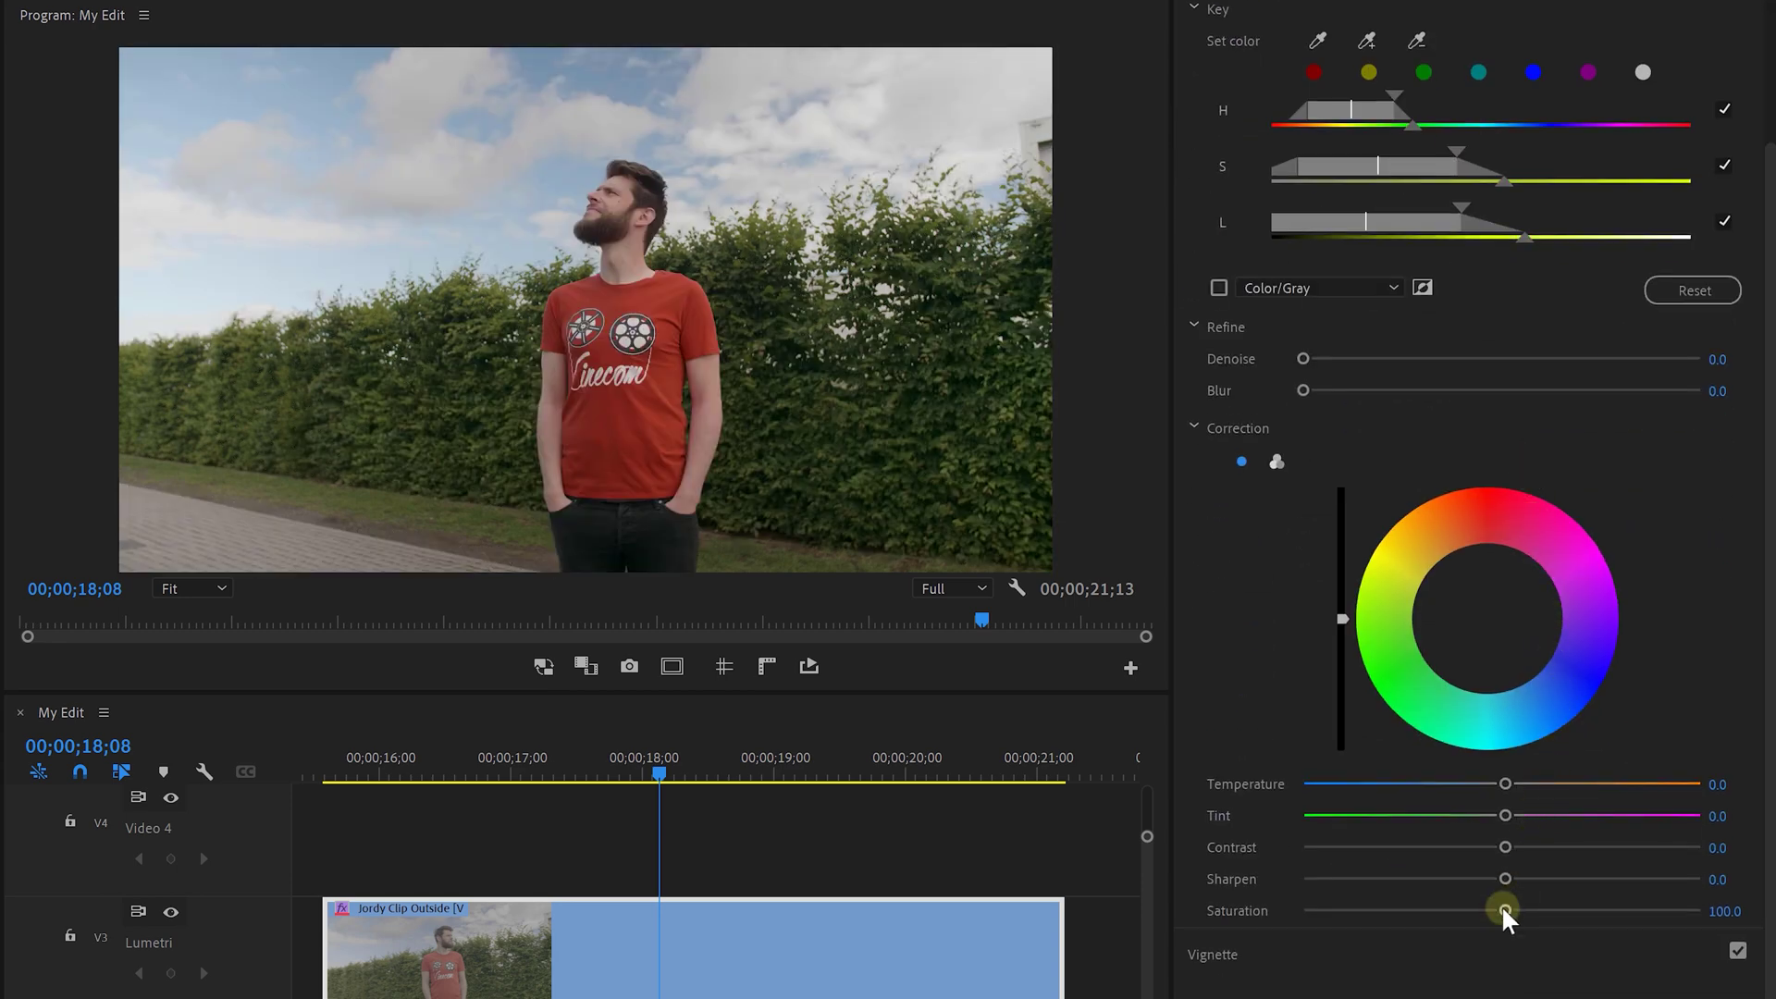
{"action": "left_click_drag", "start_coordinate": [1504, 909], "coordinate": [1483, 910]}
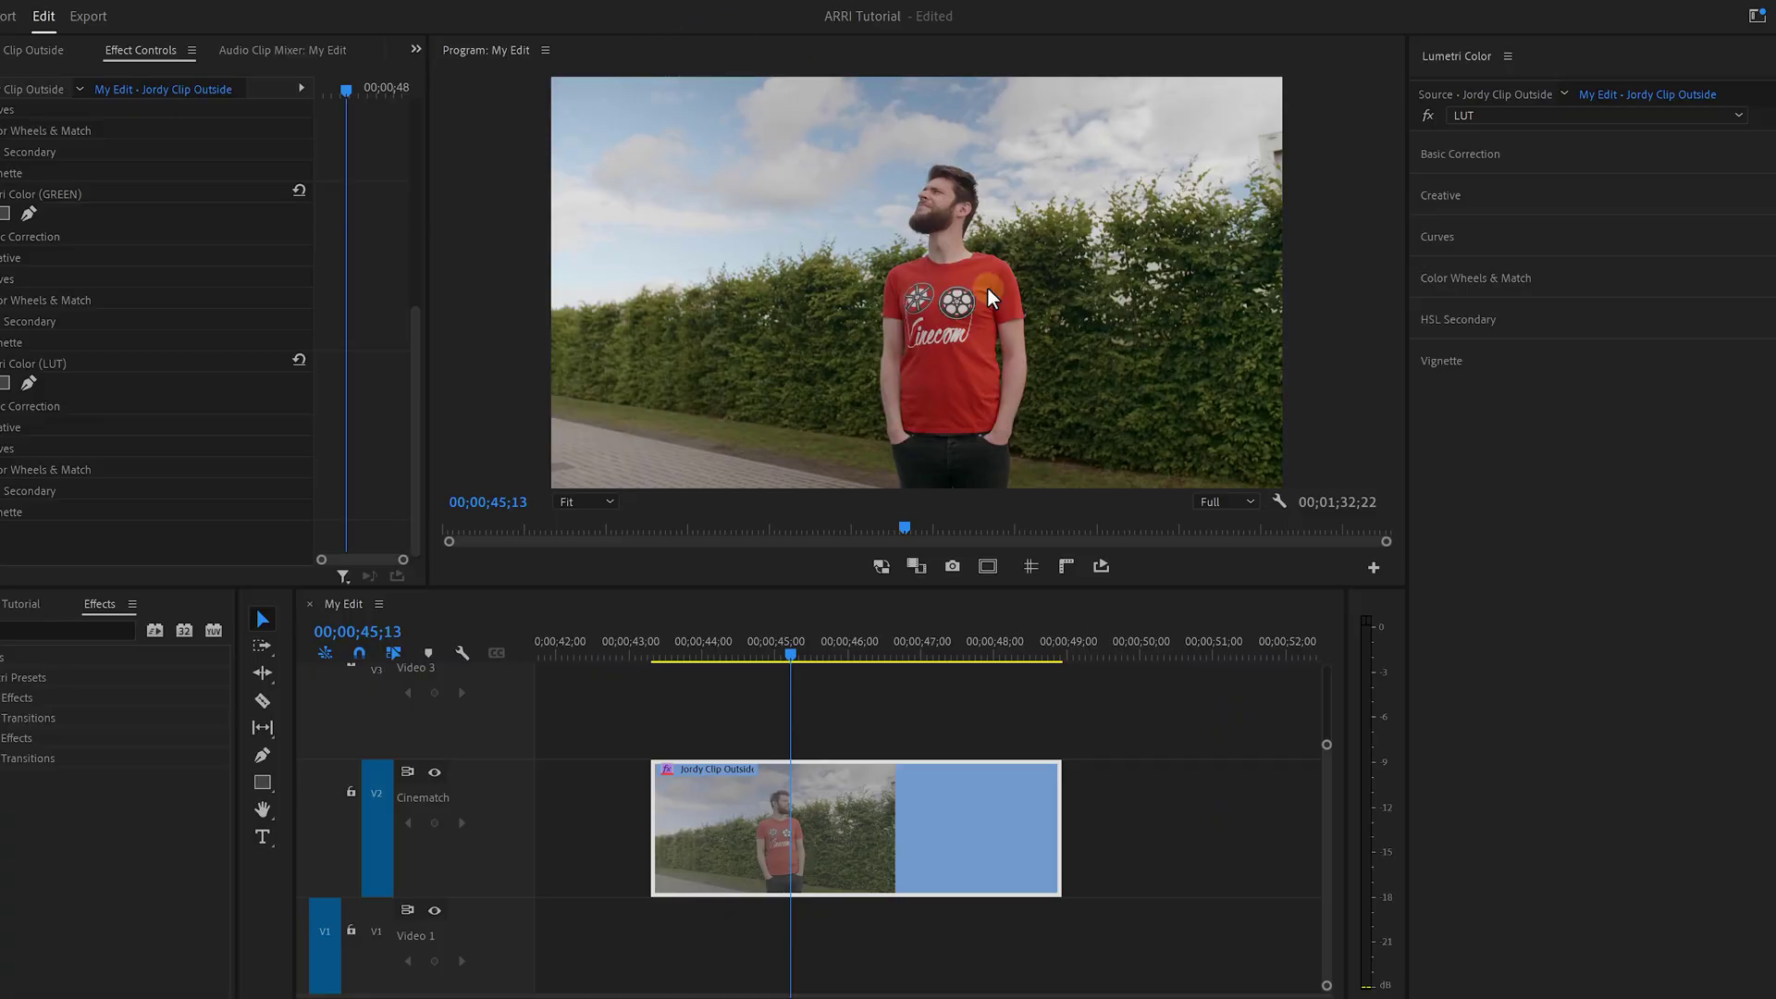
Add another Lumetri Color effect and rename it SKY
{"action": "left_click", "coordinate": [1474, 120]}
{"action": "left_click", "coordinate": [1505, 204]}
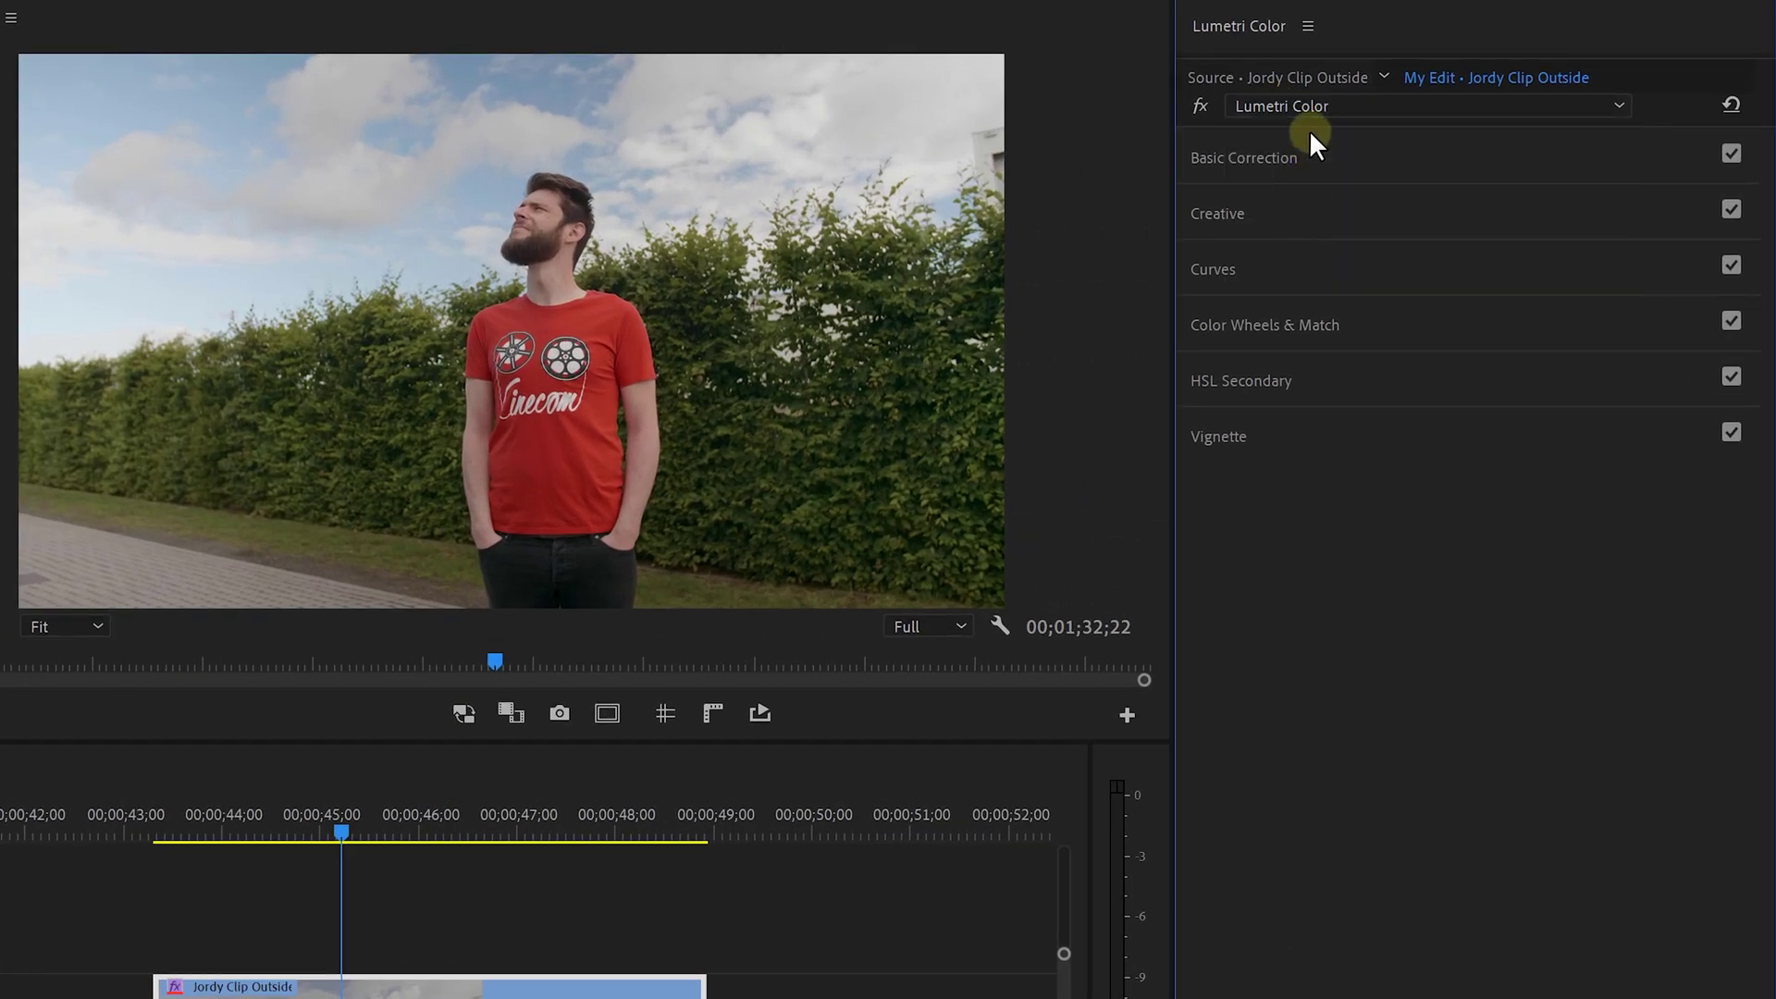
{"action": "left_click", "coordinate": [1506, 118]}
{"action": "left_click", "coordinate": [1303, 289]}
{"action": "type", "text": "SKY"}
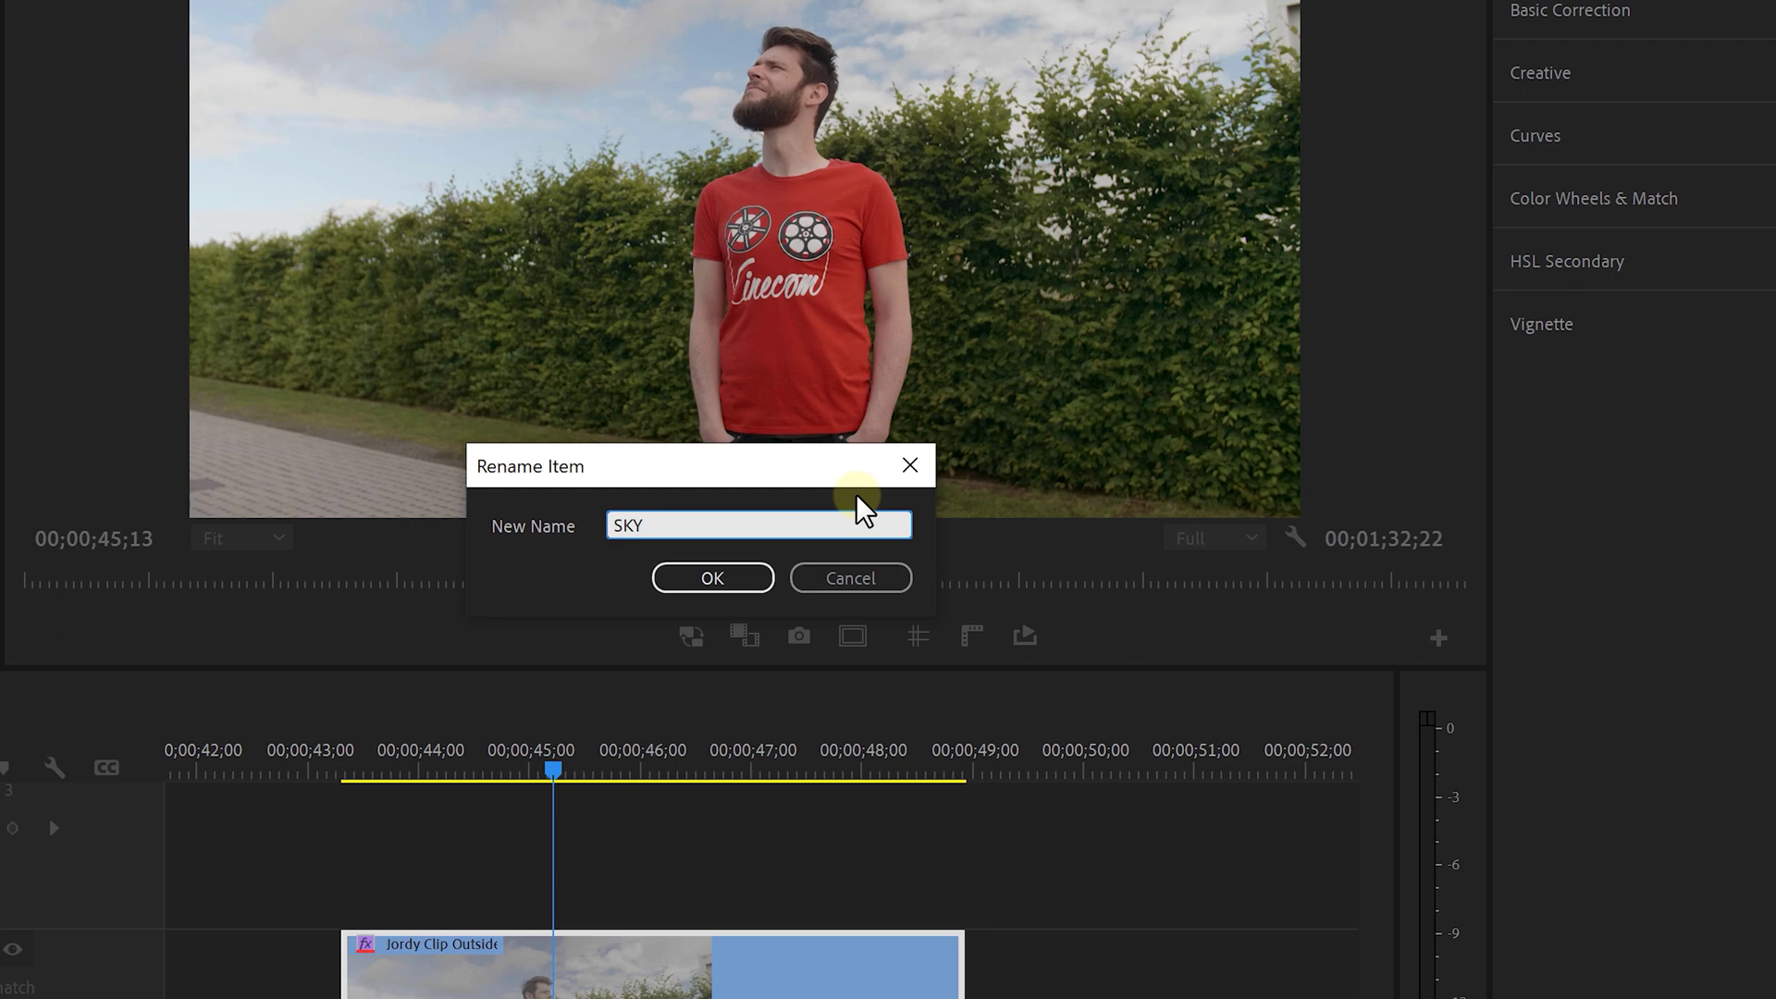
{"action": "left_click", "coordinate": [676, 574]}
Key the sky by its lightness range, blur the key to 5.8 and darken it slightly
{"action": "left_click", "coordinate": [1567, 259]}
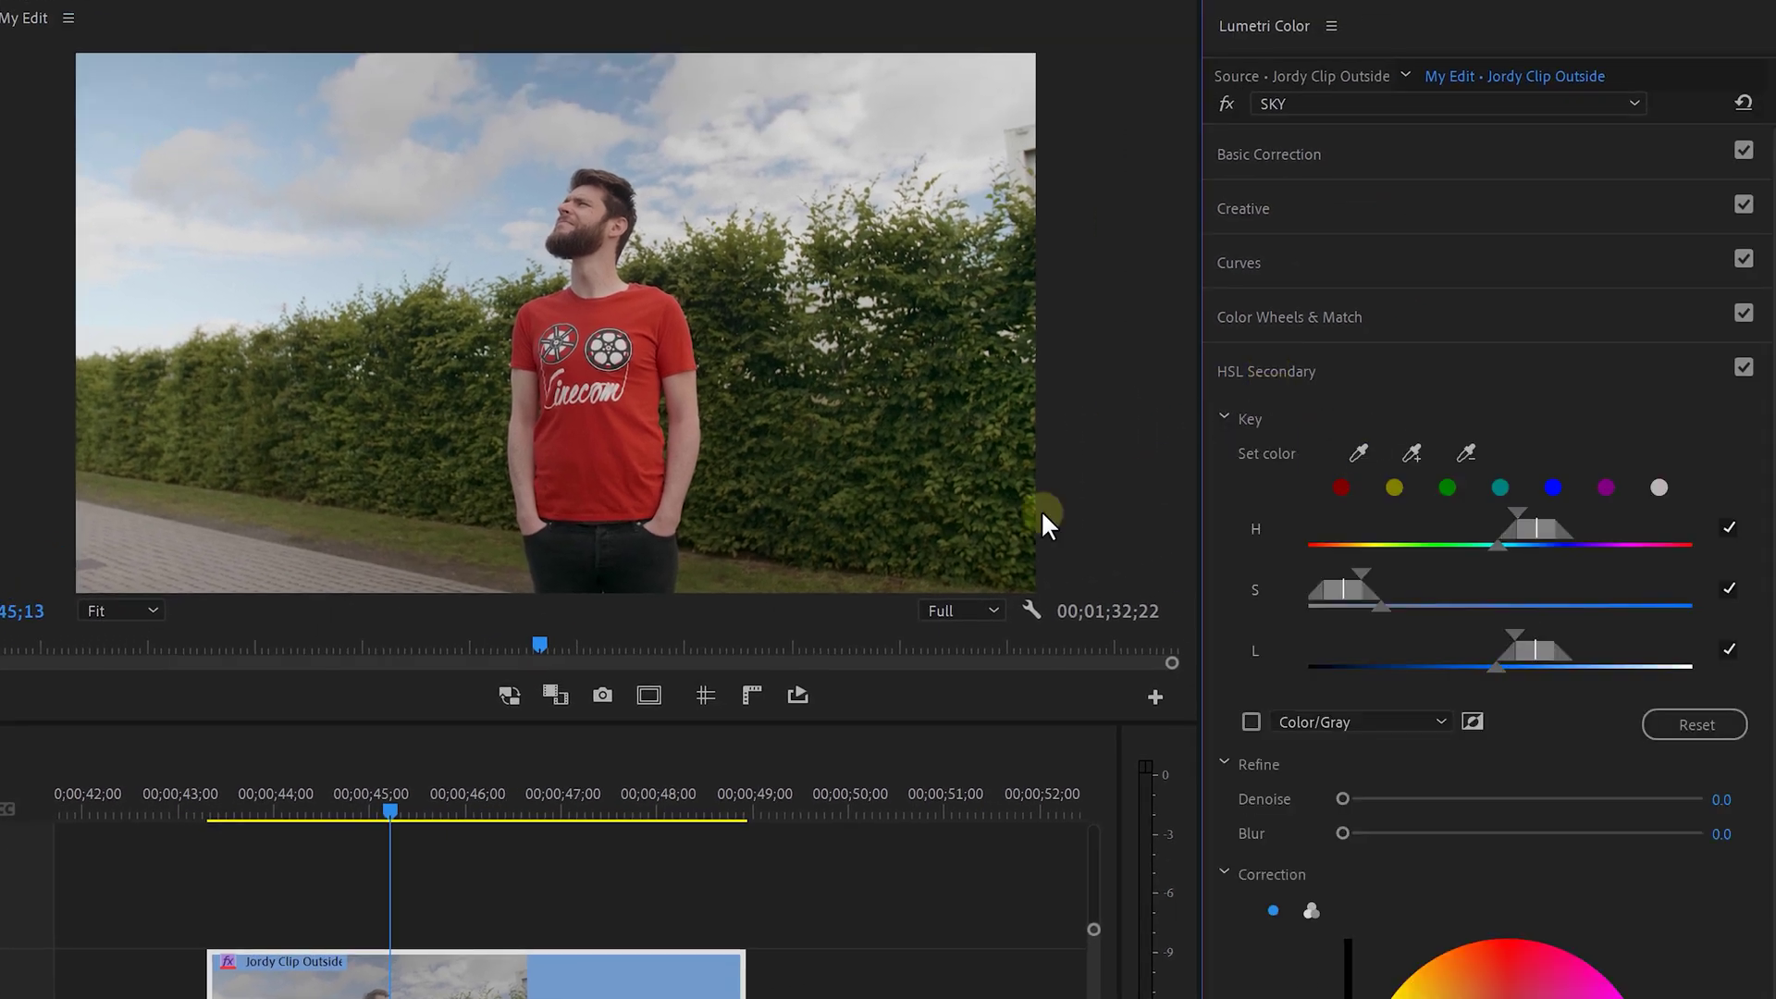
{"action": "left_click_drag", "start_coordinate": [1484, 546], "coordinate": [1435, 645]}
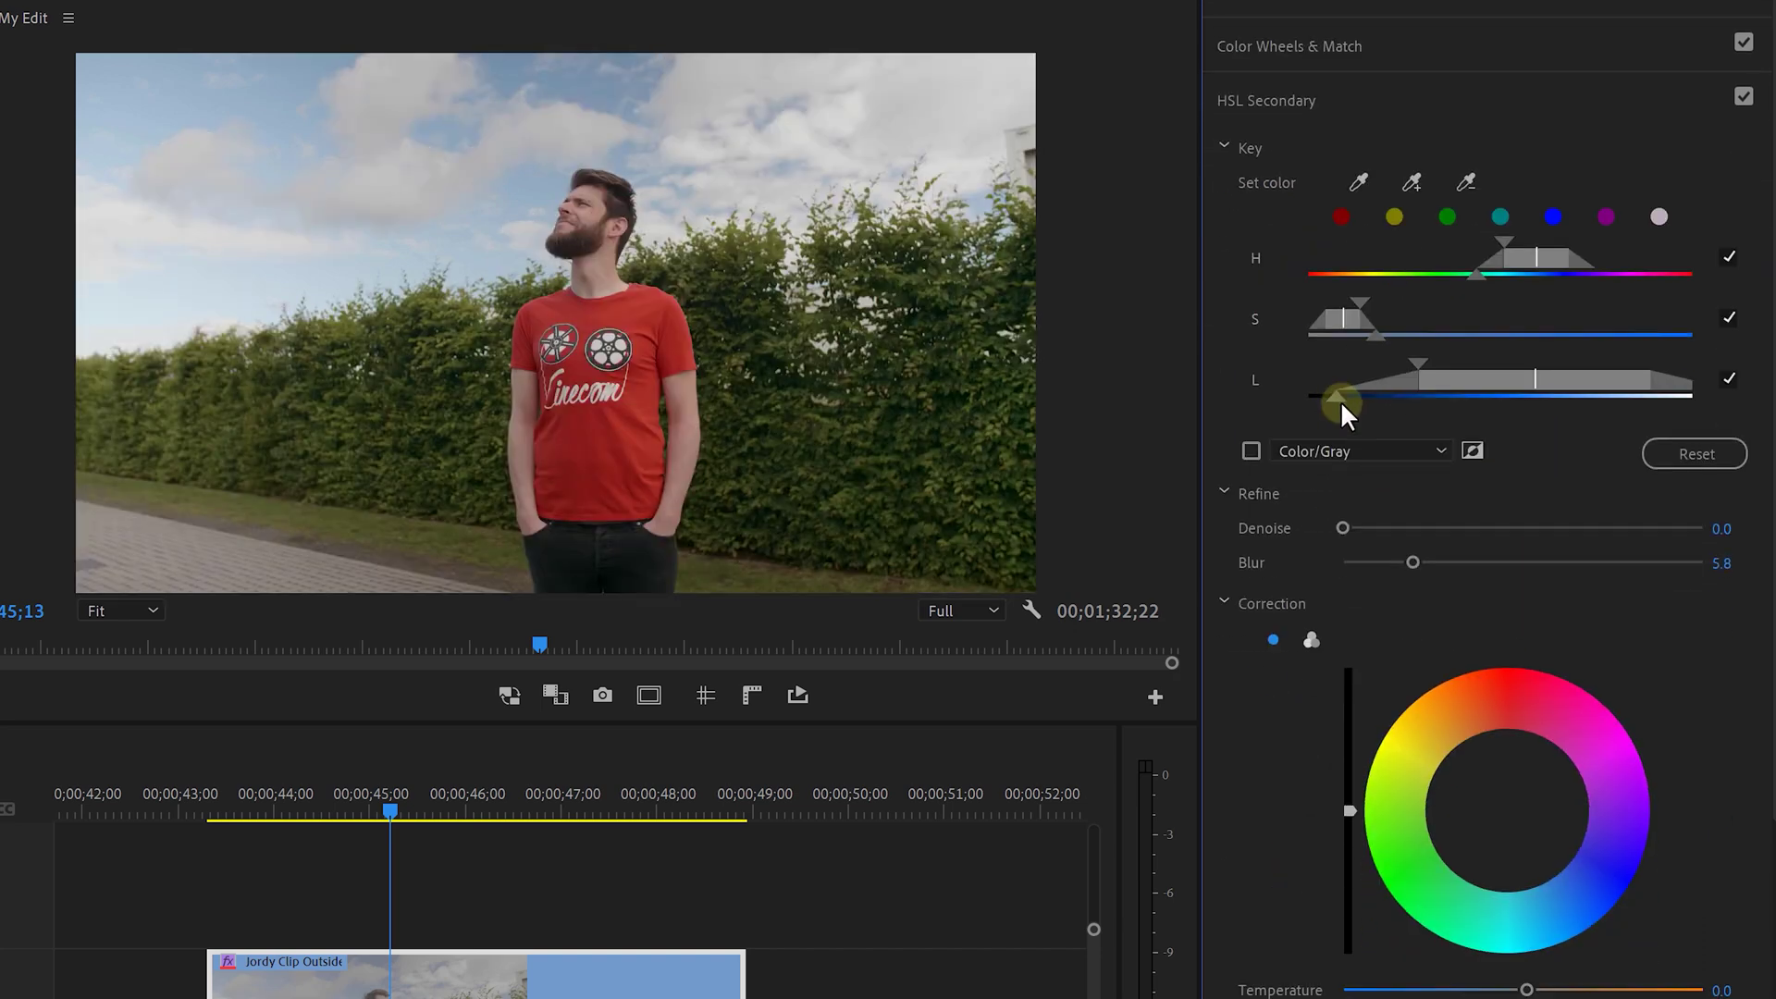
{"action": "scroll", "coordinate": [1362, 620], "scroll_direction": "down", "scroll_amount": 1}
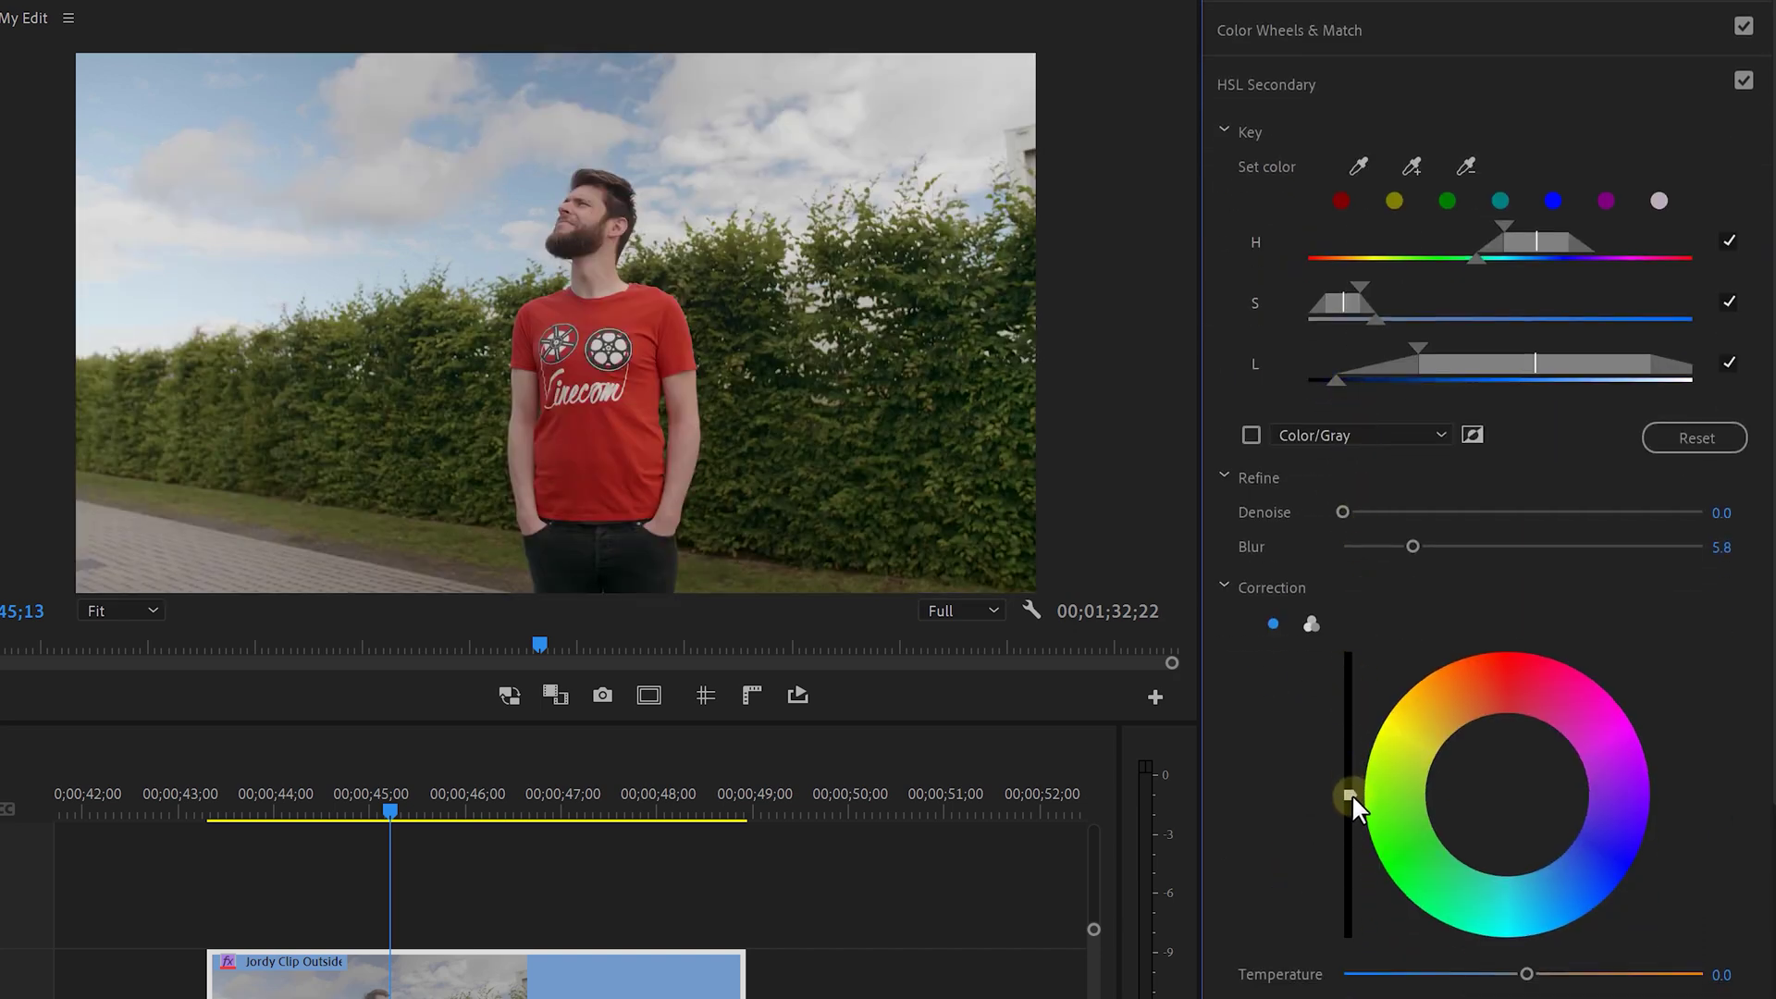
{"action": "left_click_drag", "start_coordinate": [1352, 794], "coordinate": [1360, 875]}
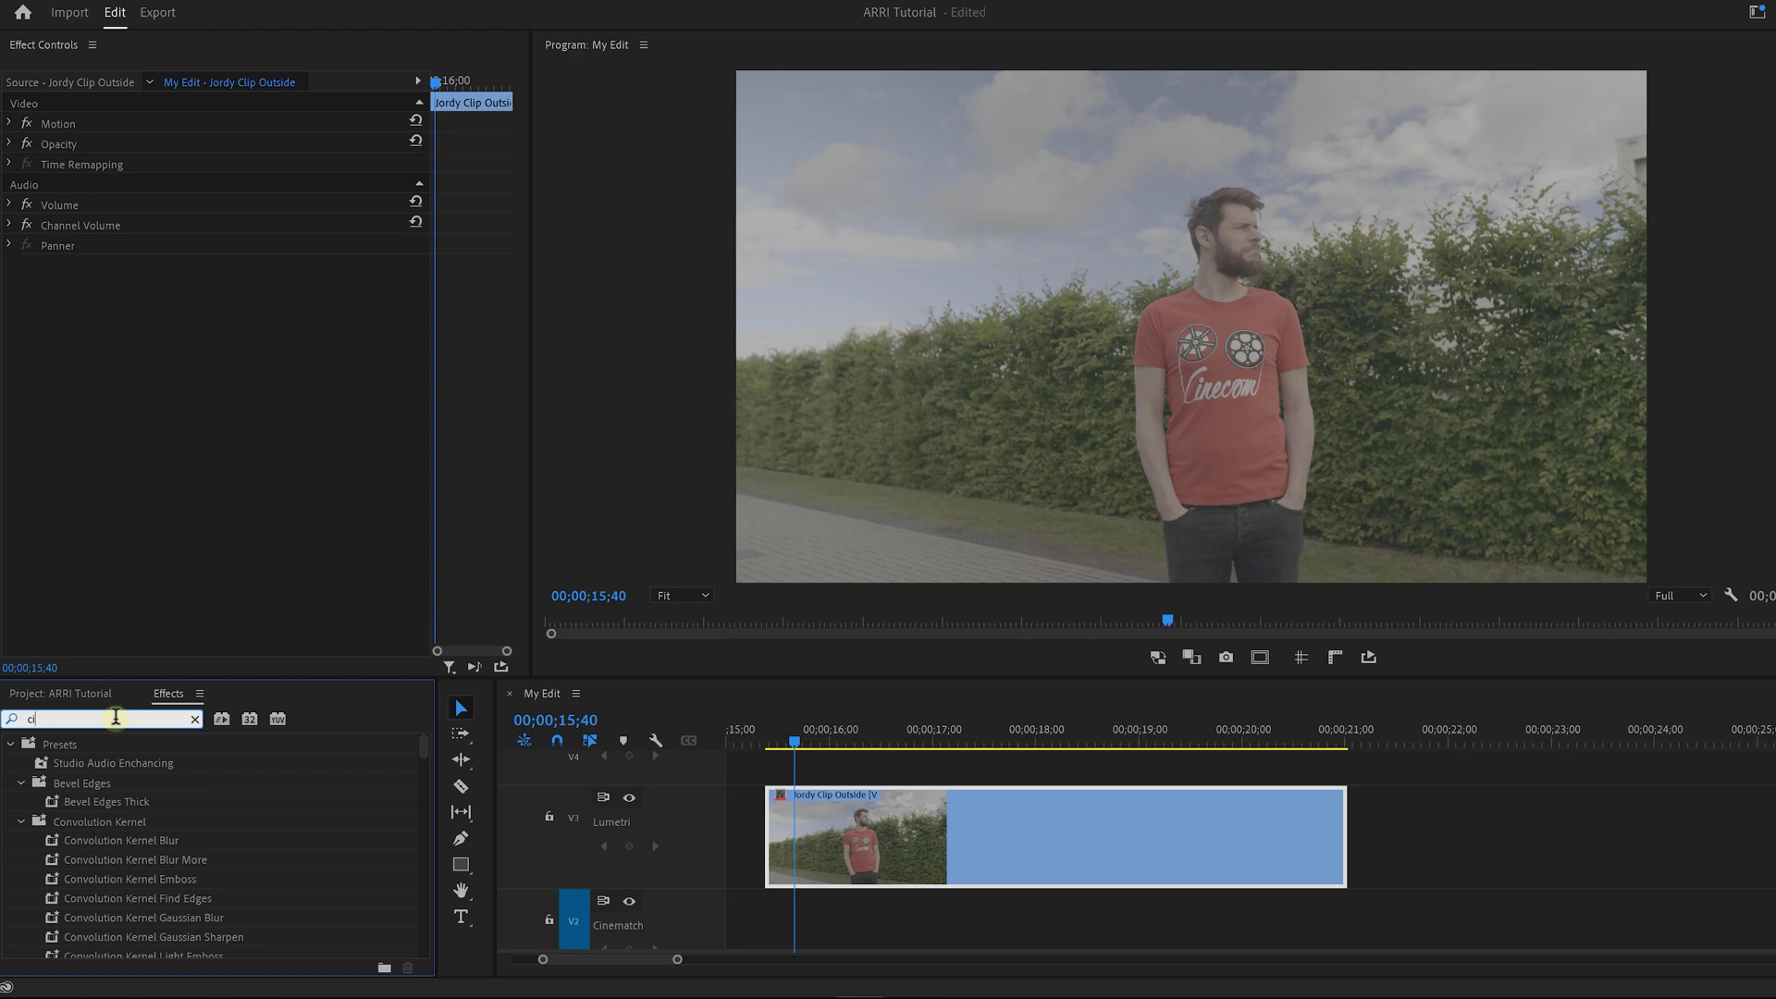
Add CineMatch to the V3 clip with a Panasonic GH5 V-Log L source camera
{"action": "type", "text": "atch"}
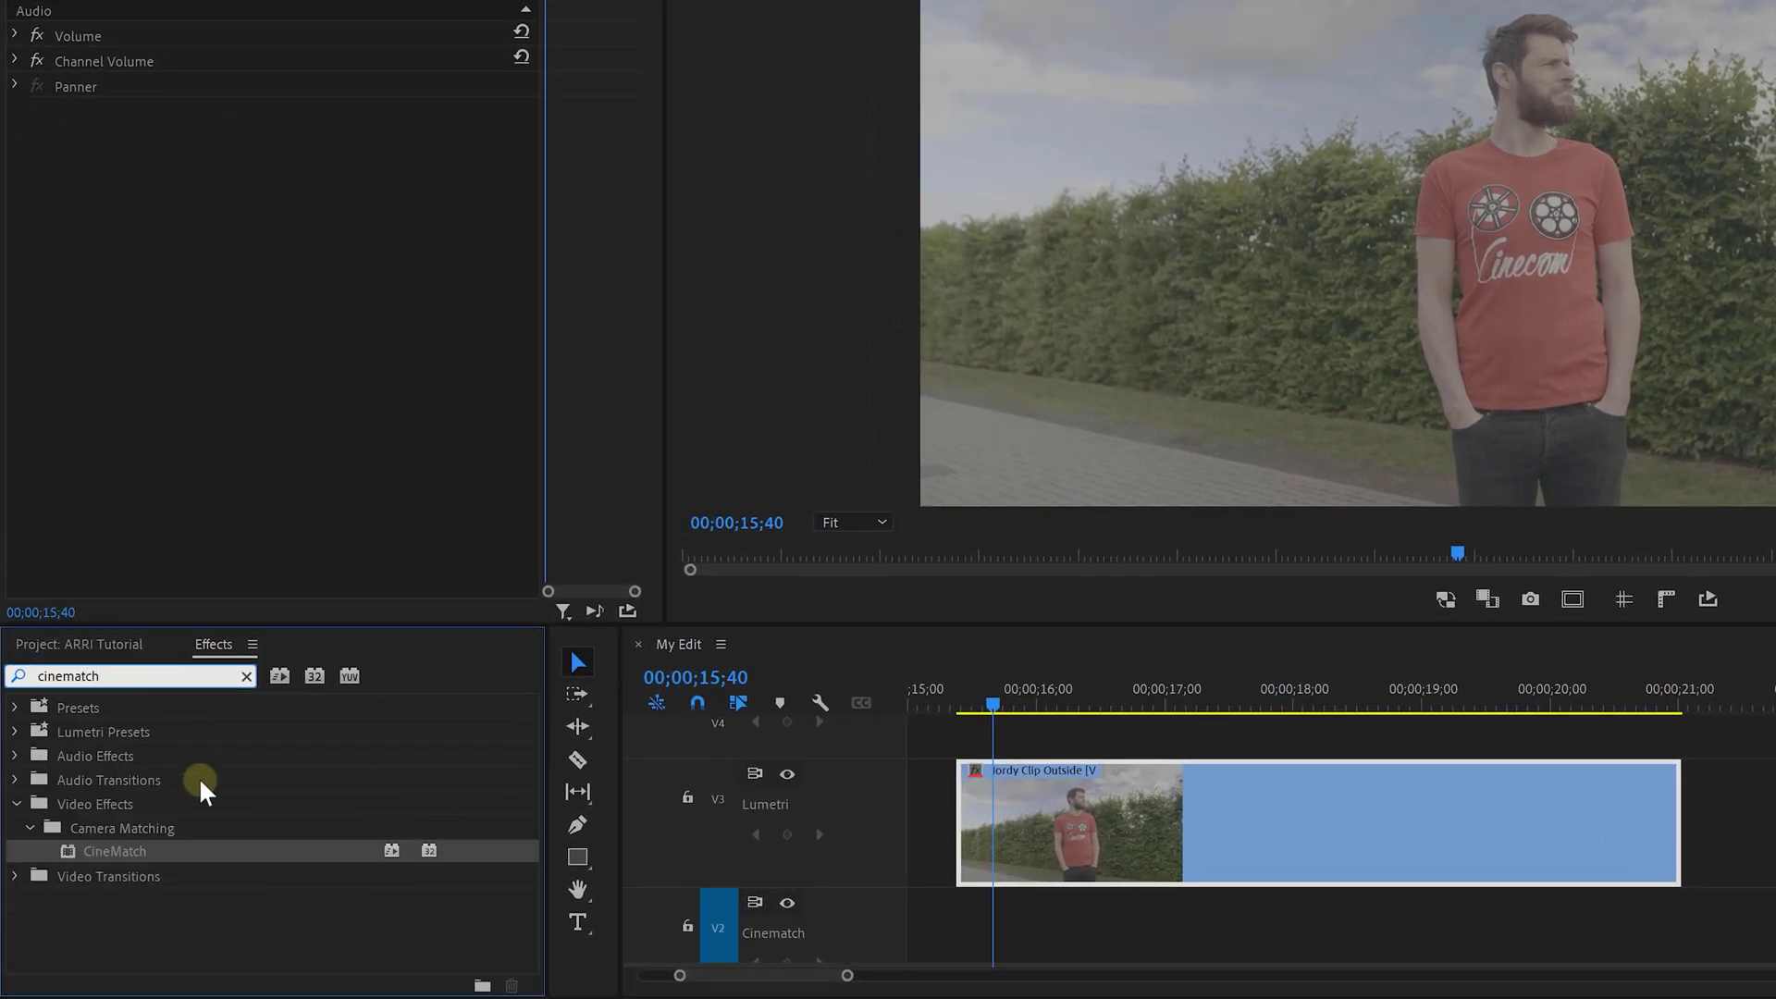
{"action": "left_click_drag", "start_coordinate": [126, 843], "coordinate": [1051, 824]}
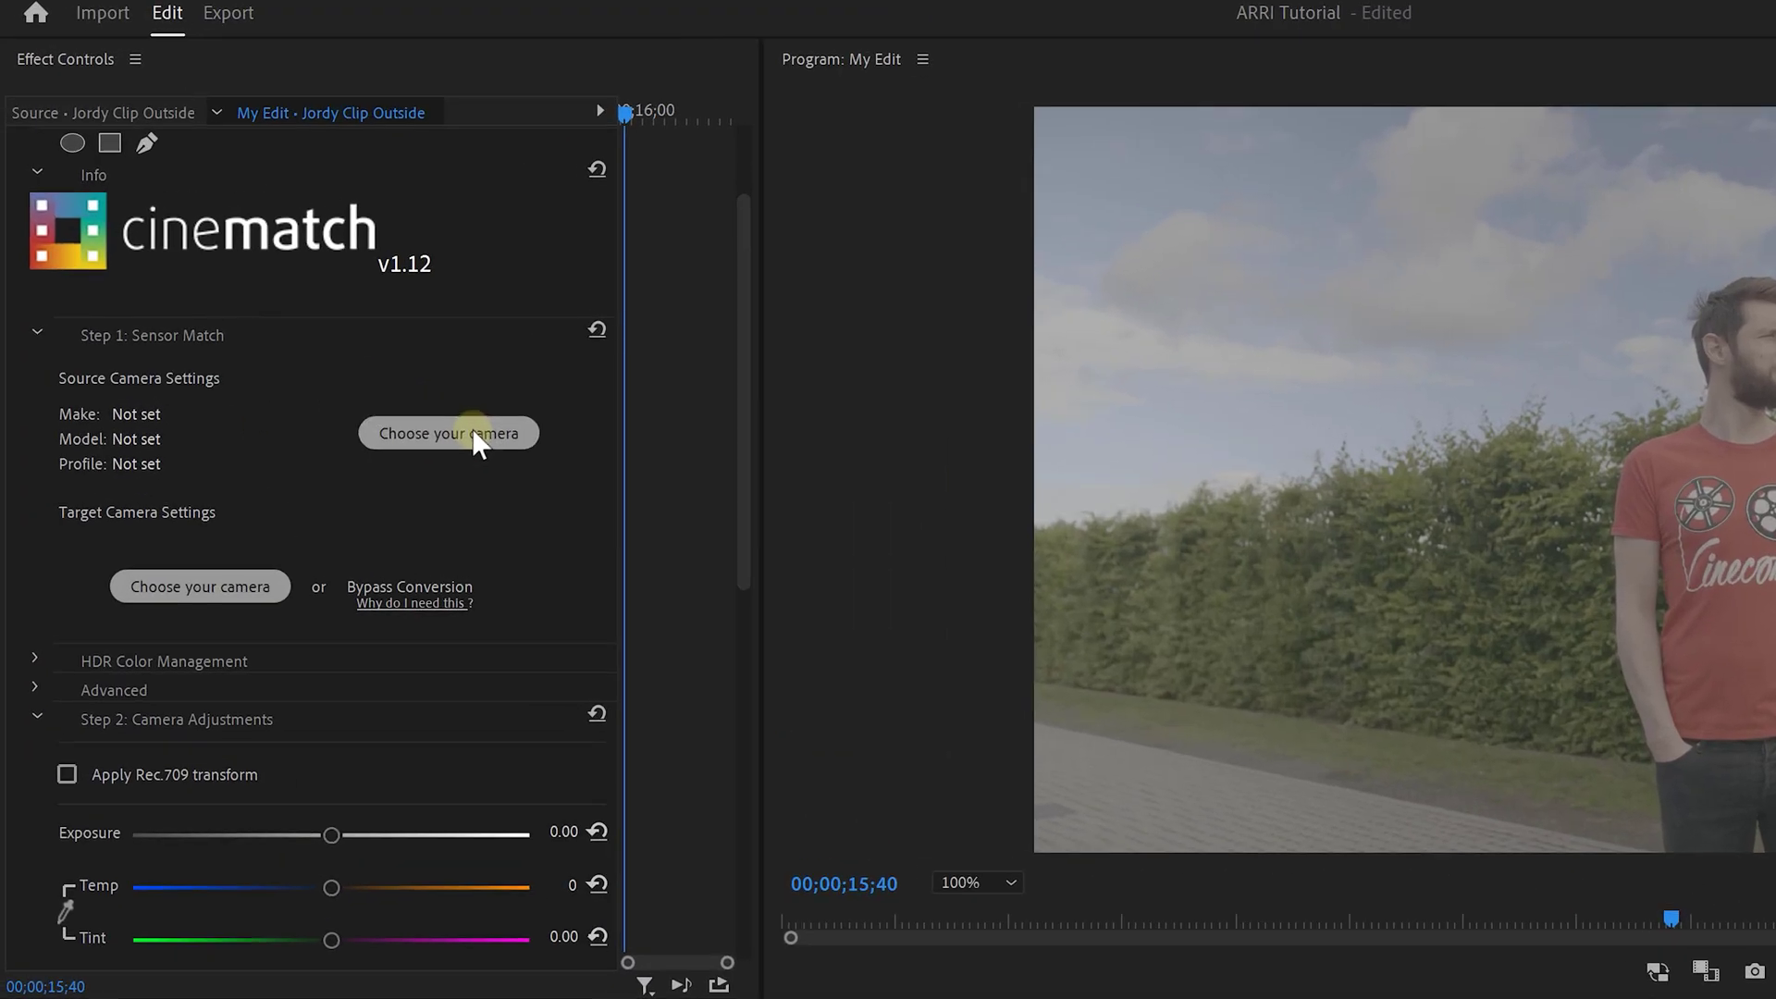
{"action": "left_click", "coordinate": [472, 429]}
{"action": "left_click", "coordinate": [431, 388]}
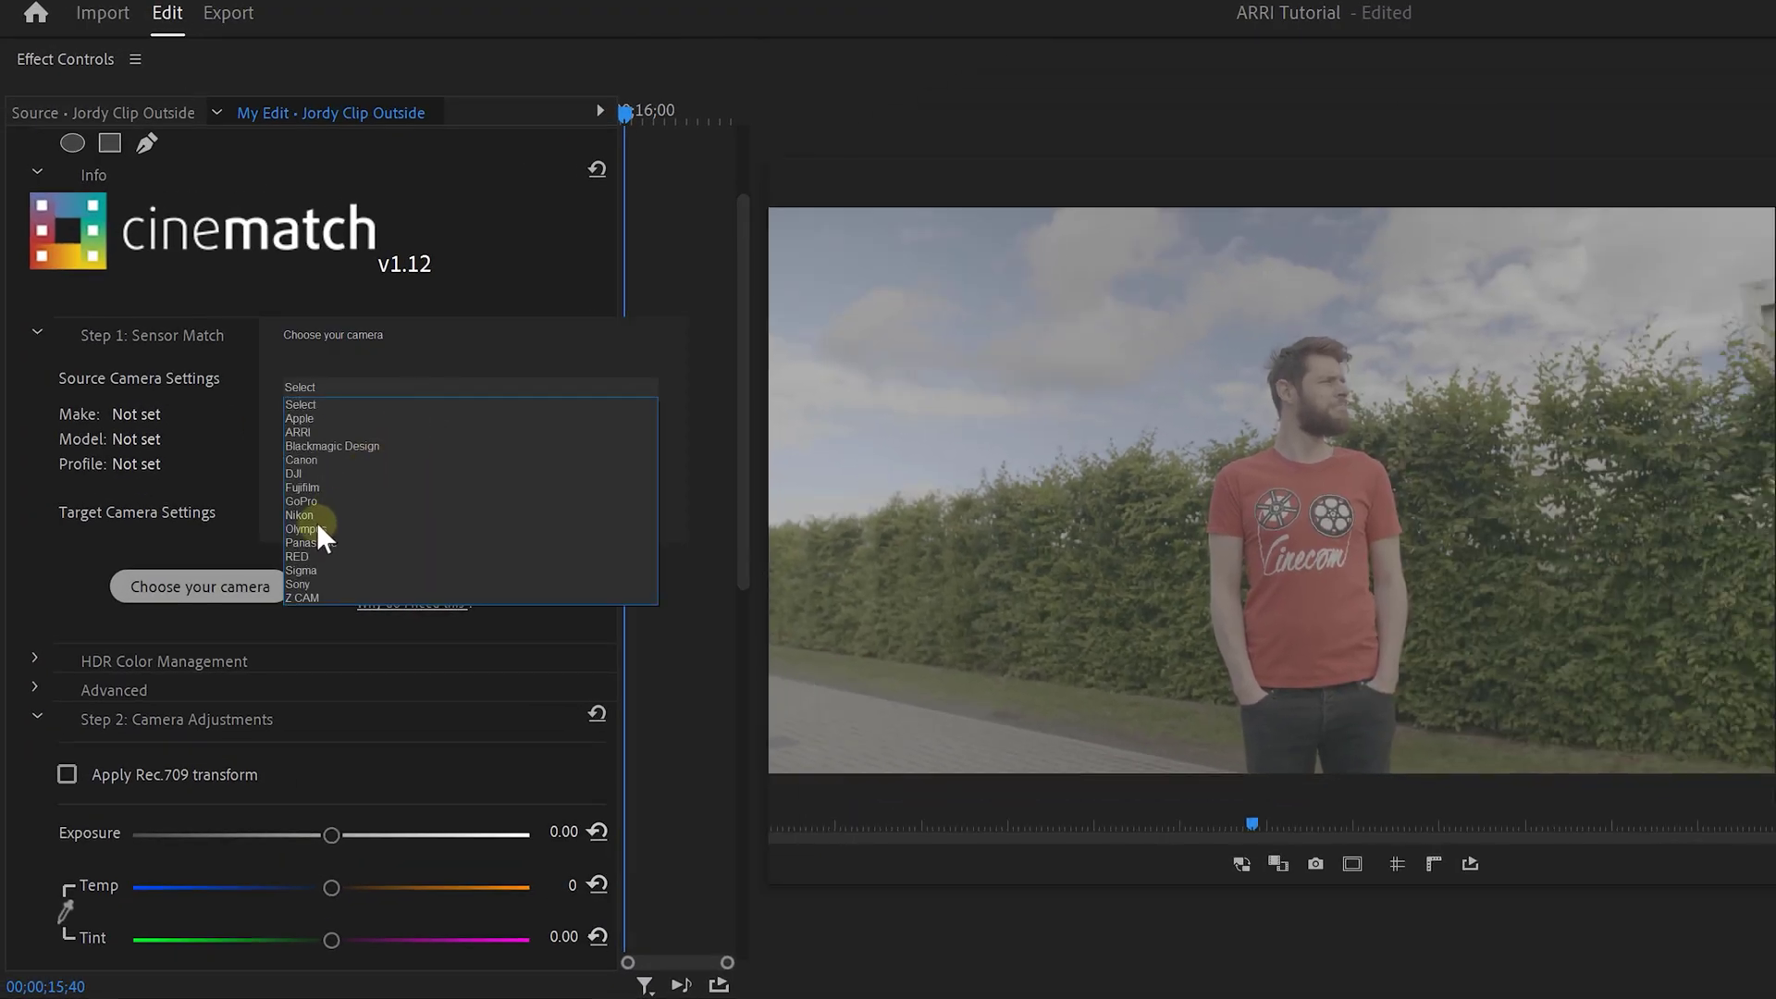
{"action": "left_click", "coordinate": [305, 543]}
{"action": "left_click", "coordinate": [355, 434]}
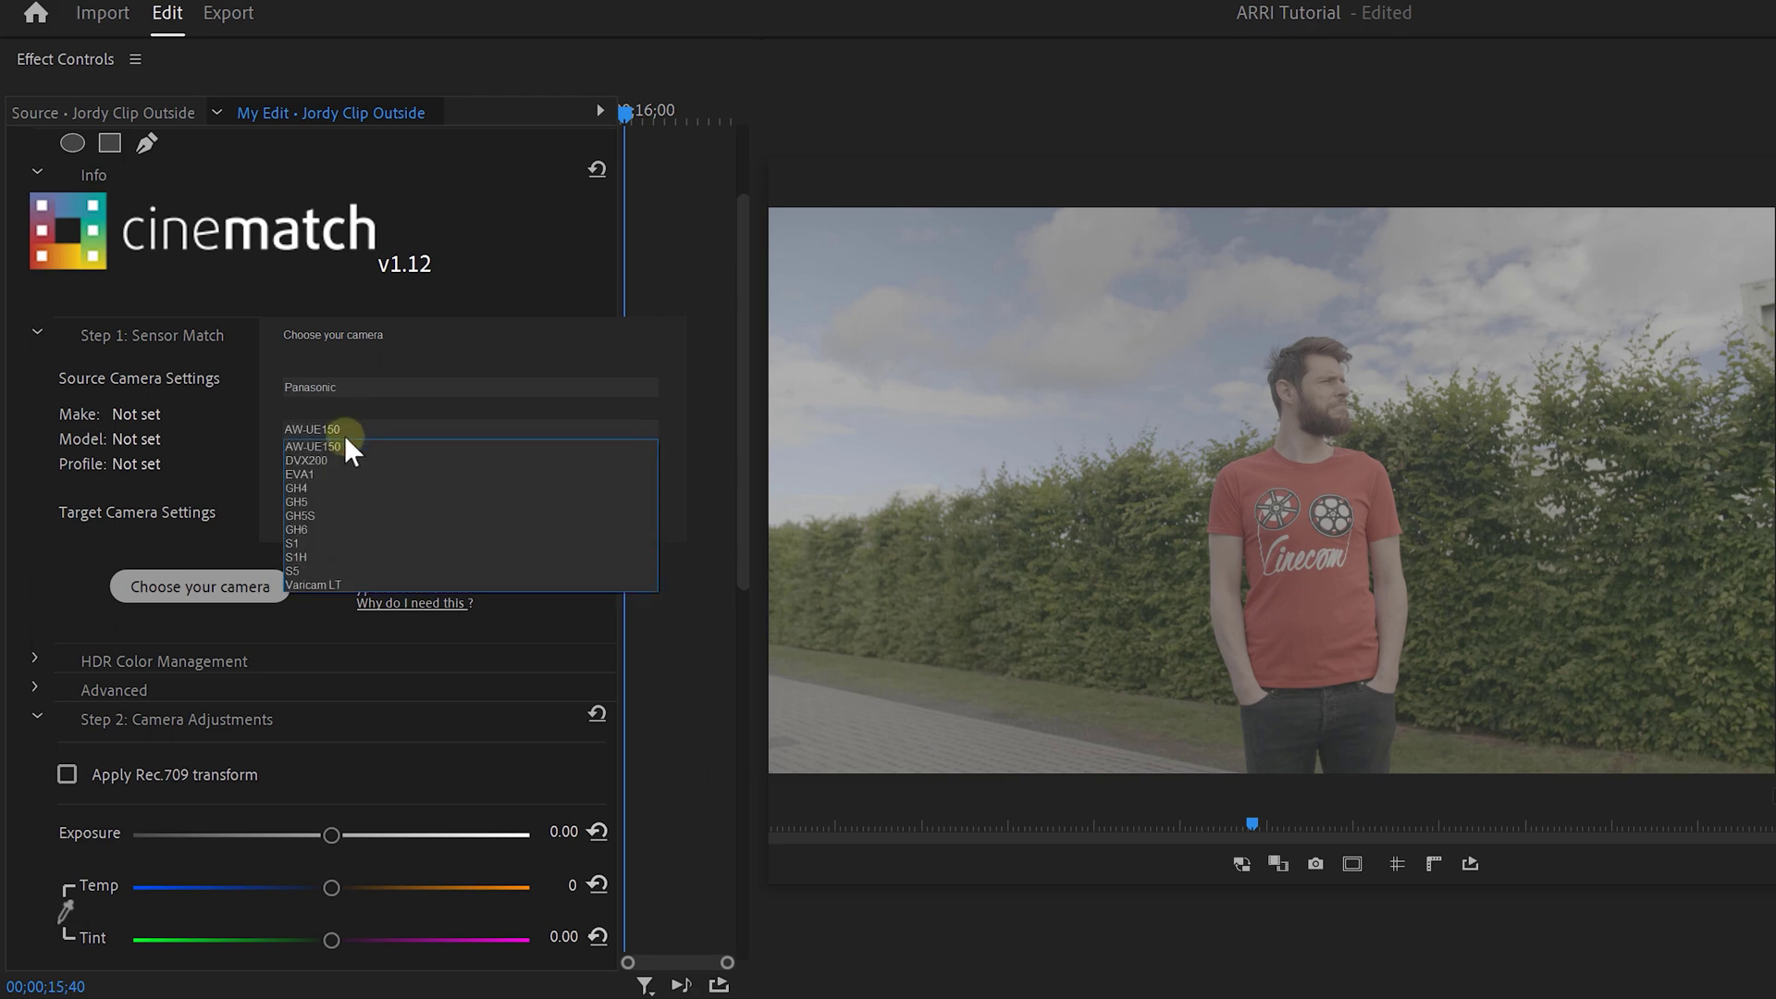
{"action": "left_click", "coordinate": [304, 501]}
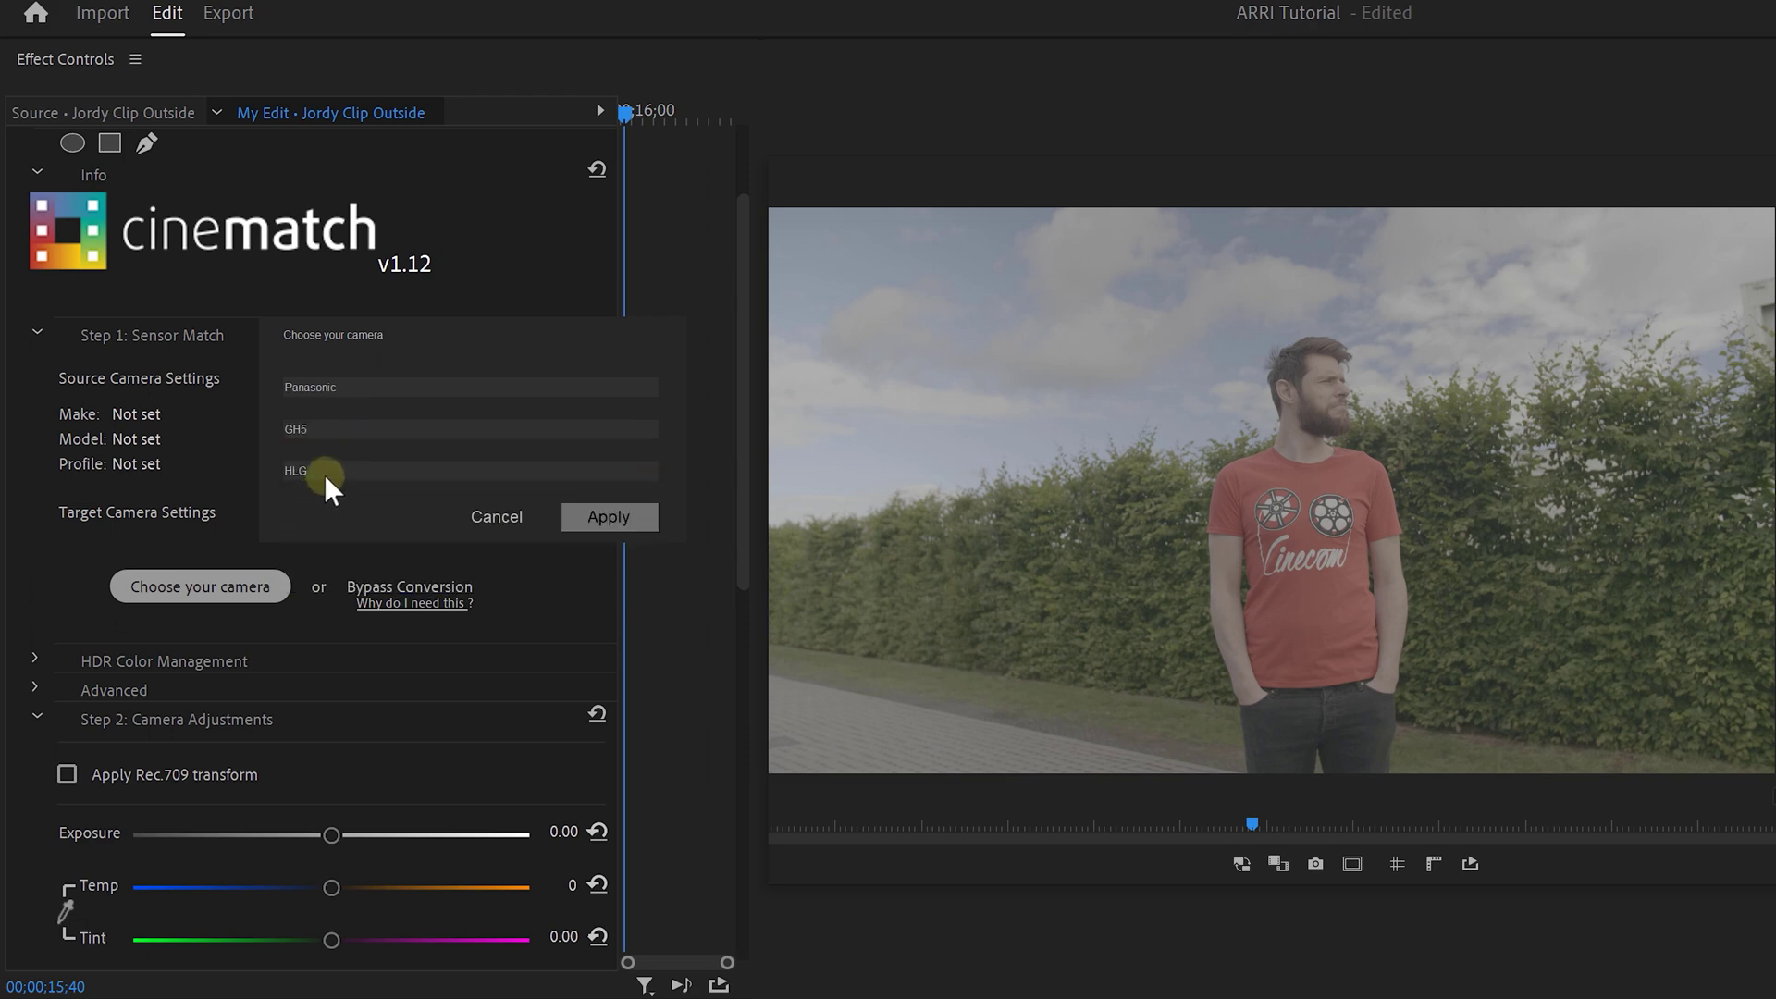
{"action": "left_click", "coordinate": [333, 472]}
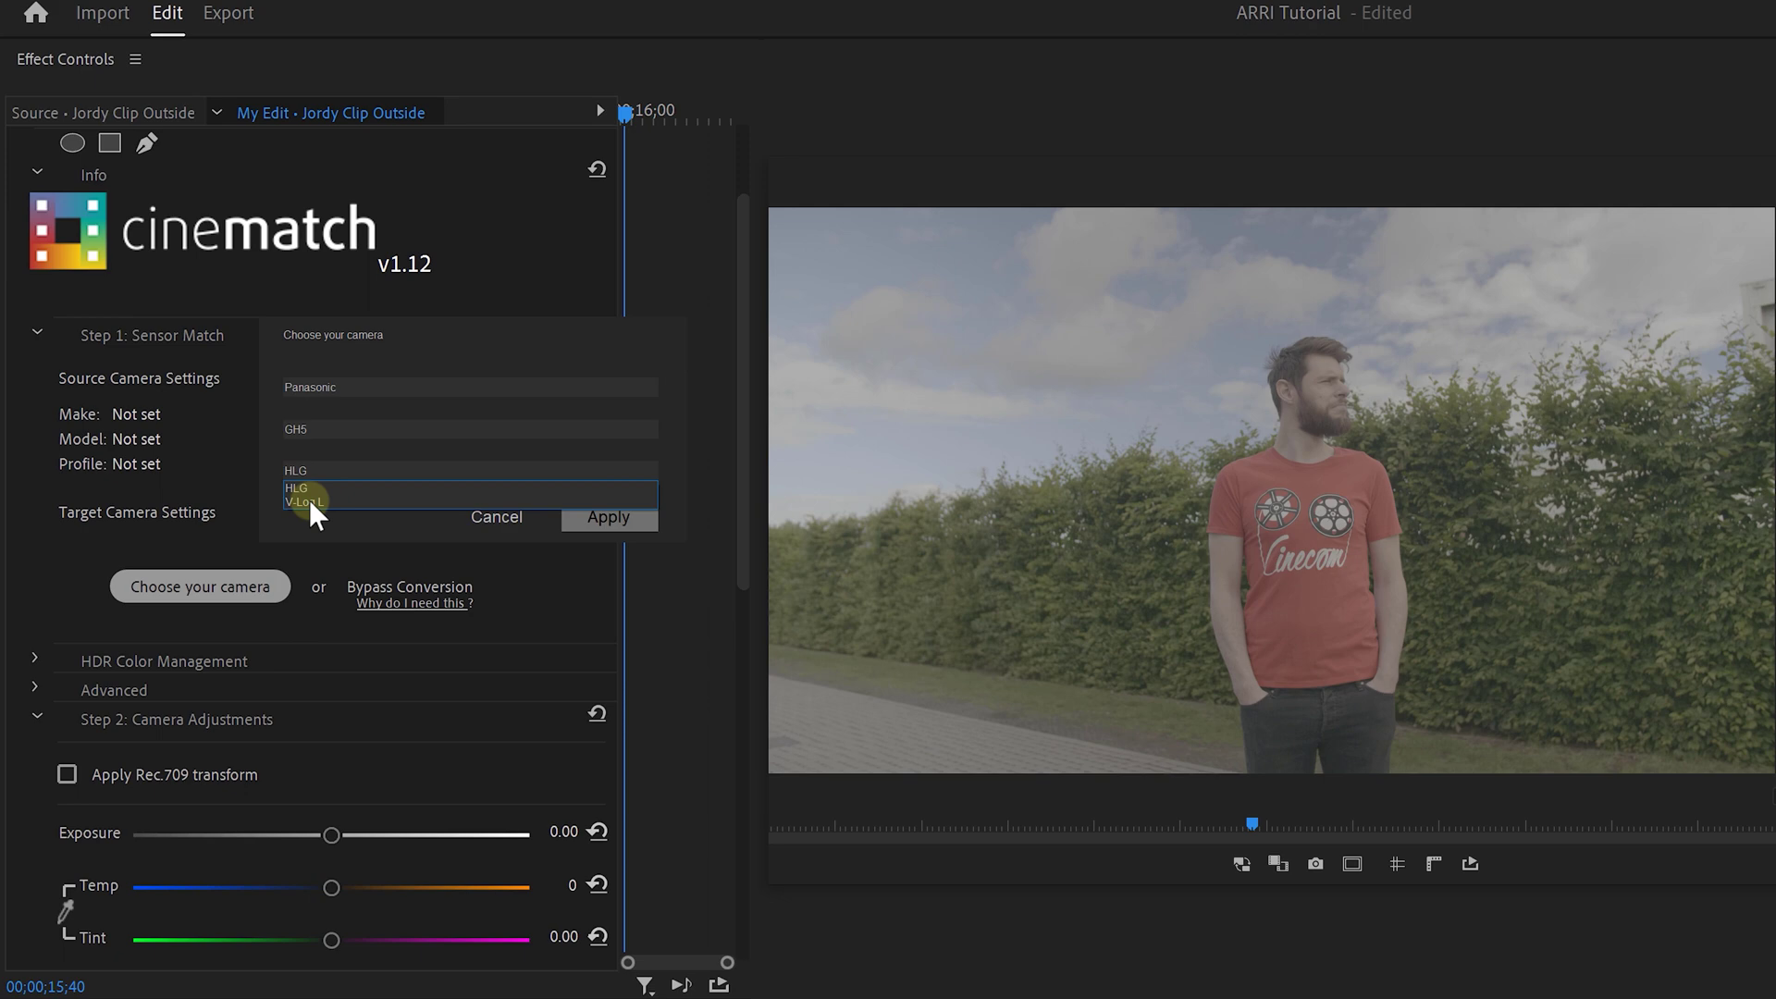
{"action": "left_click", "coordinate": [309, 500]}
{"action": "left_click", "coordinate": [606, 520]}
Set the CineMatch target camera to ARRI ALEXA Mini LogC
{"action": "left_click", "coordinate": [293, 581]}
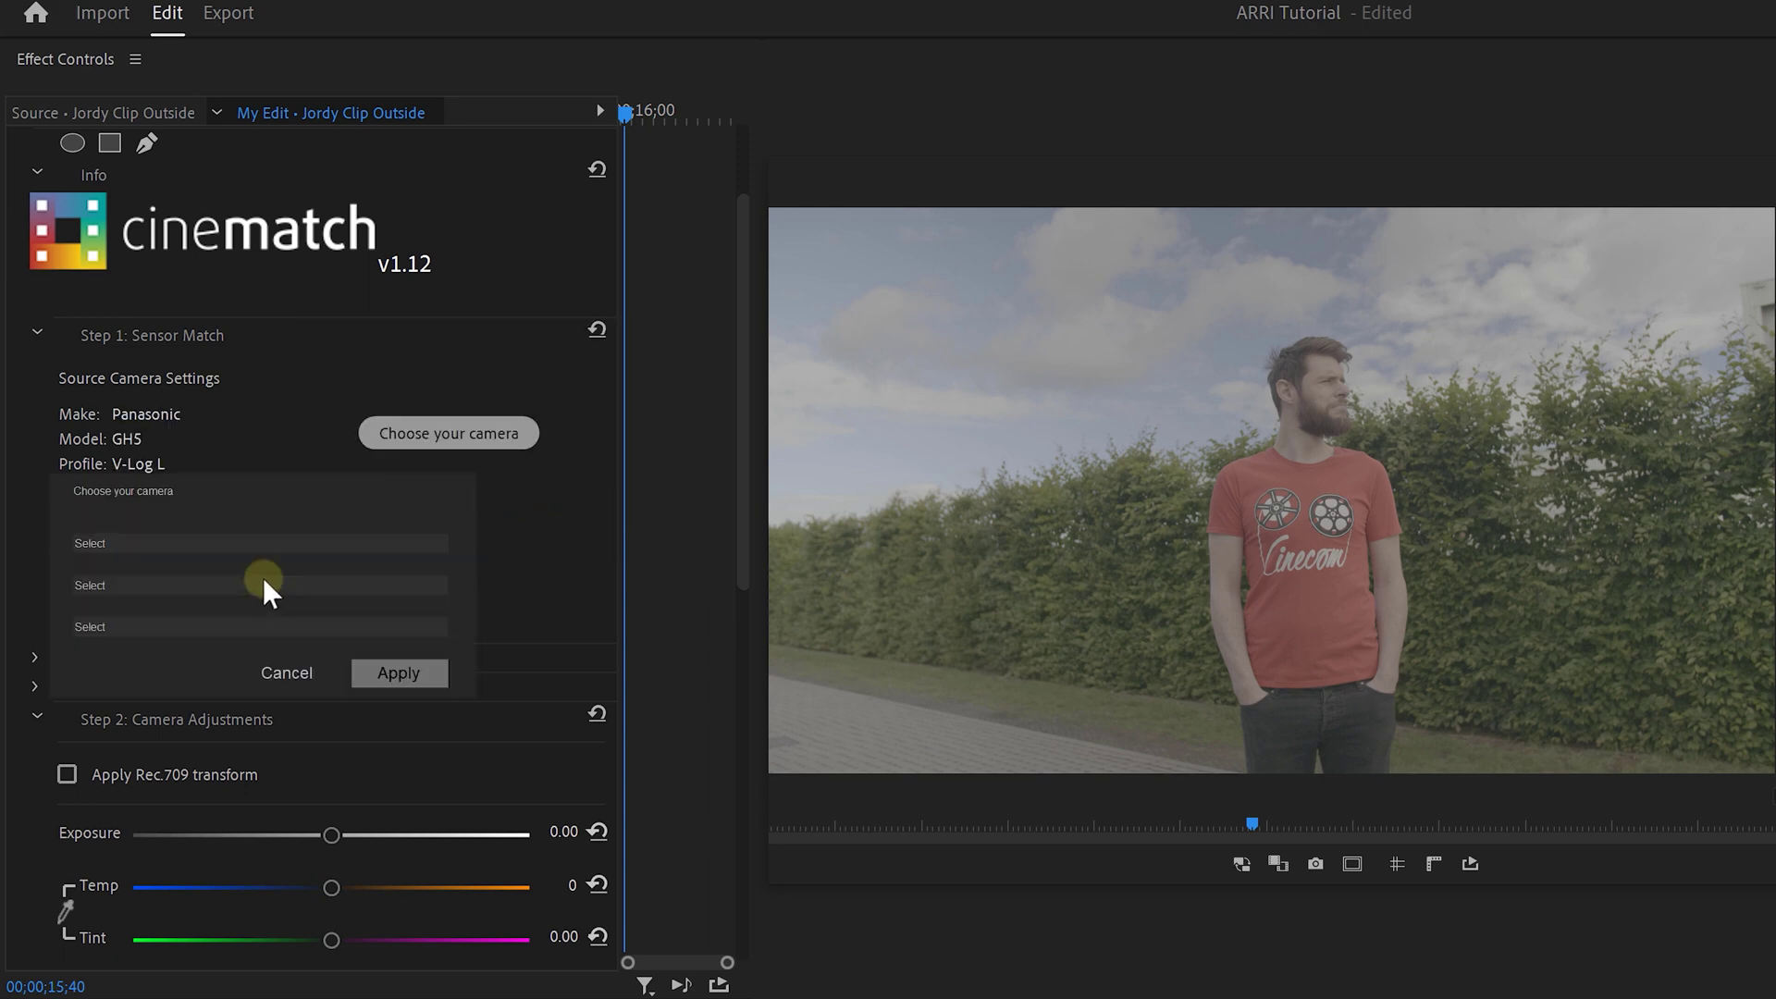
{"action": "left_click", "coordinate": [269, 545]}
{"action": "left_click", "coordinate": [90, 589]}
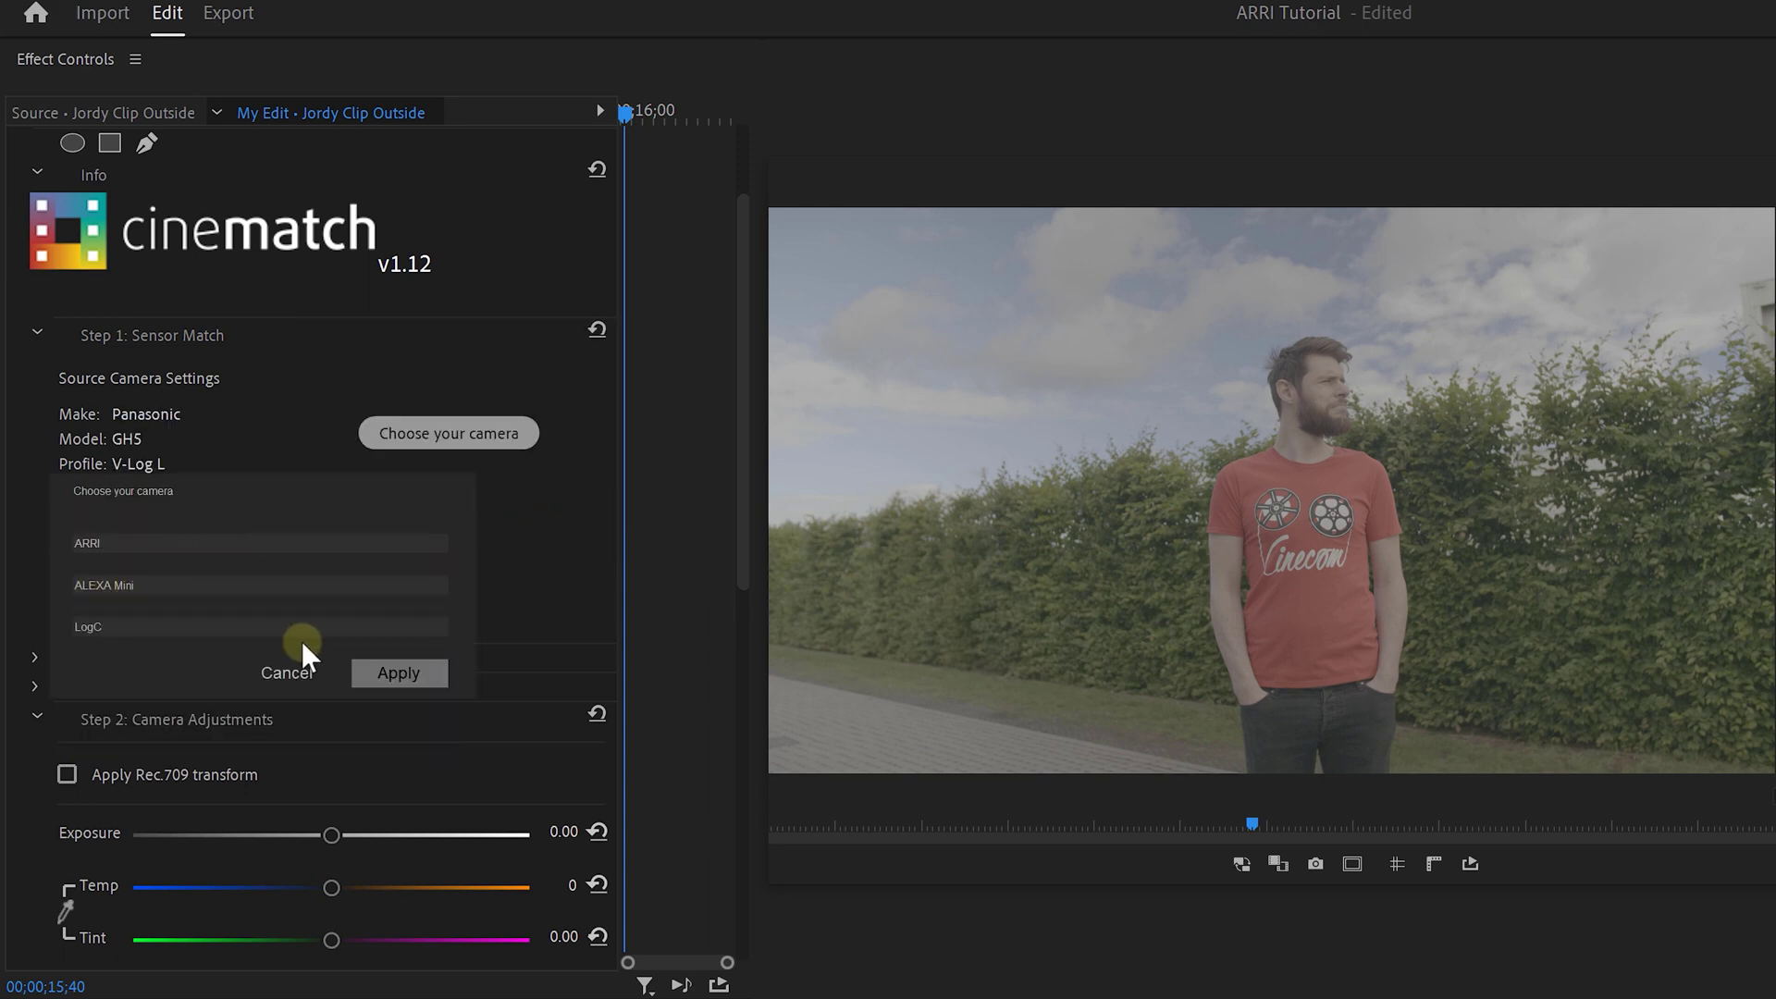
{"action": "left_click", "coordinate": [385, 678]}
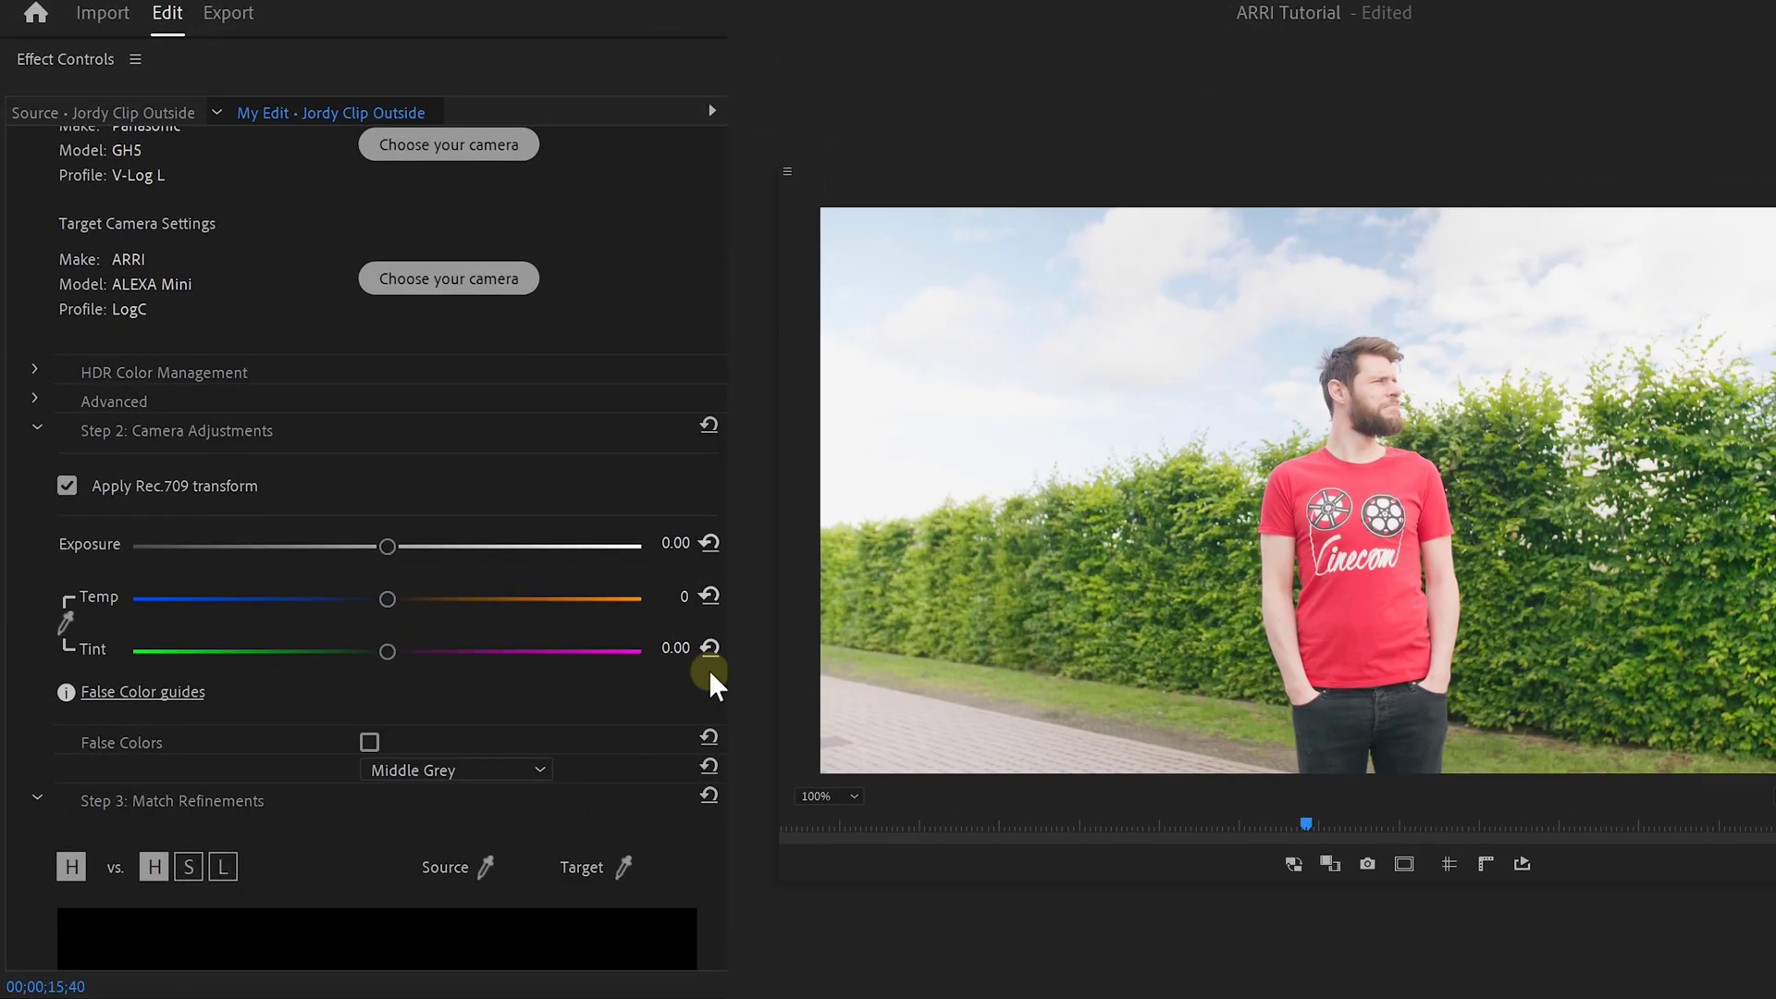
Enable the Skintones false-colour guide and drag CineMatch Exposure down to -1.48
{"action": "left_click", "coordinate": [370, 742]}
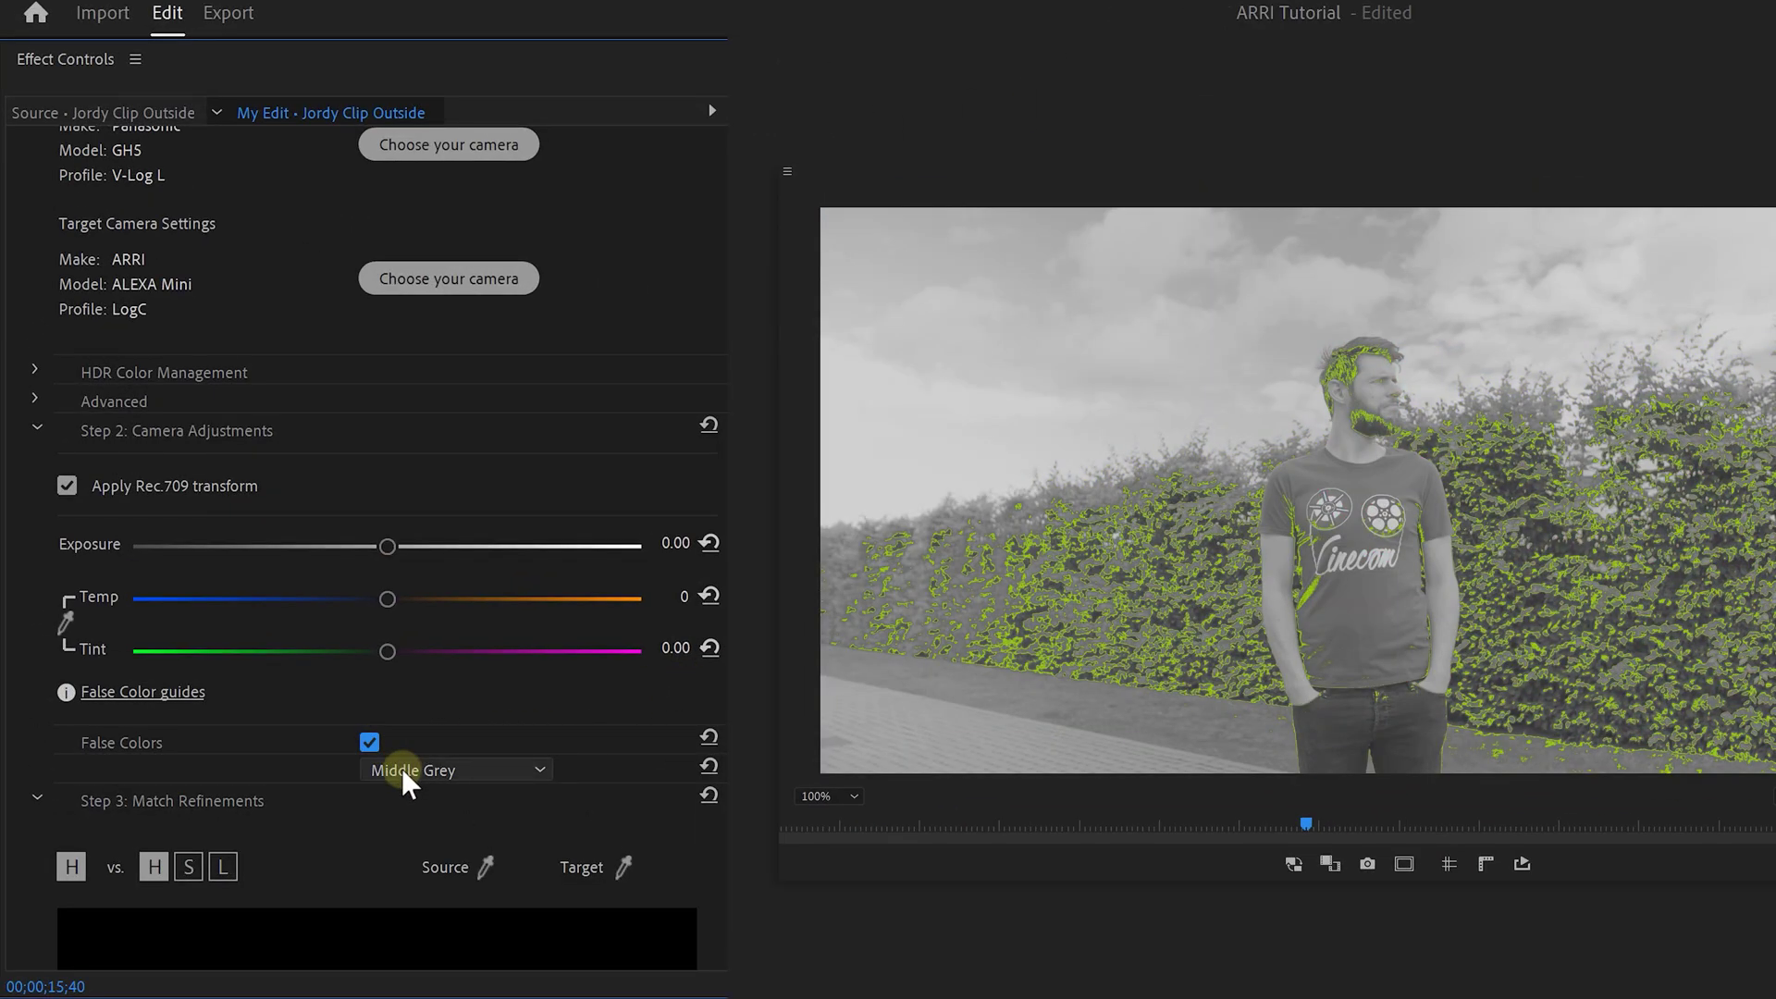
{"action": "left_click", "coordinate": [402, 769]}
{"action": "left_click", "coordinate": [413, 826]}
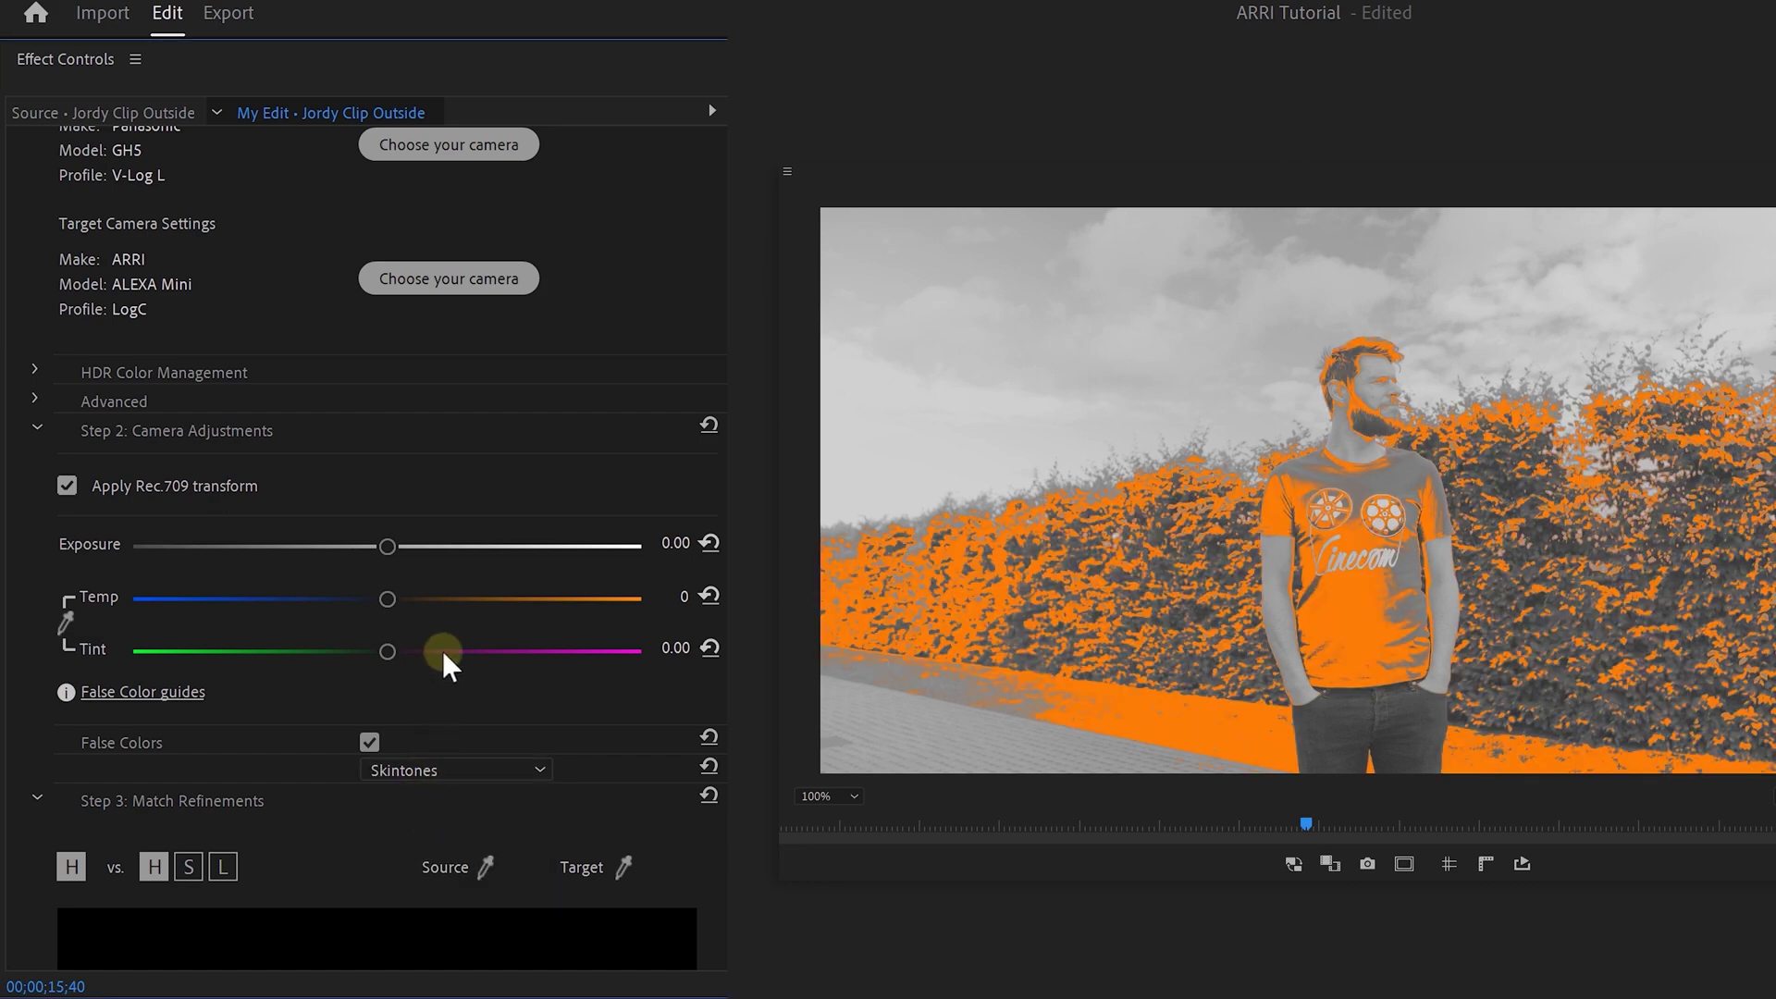
{"action": "left_click_drag", "start_coordinate": [385, 544], "coordinate": [263, 553]}
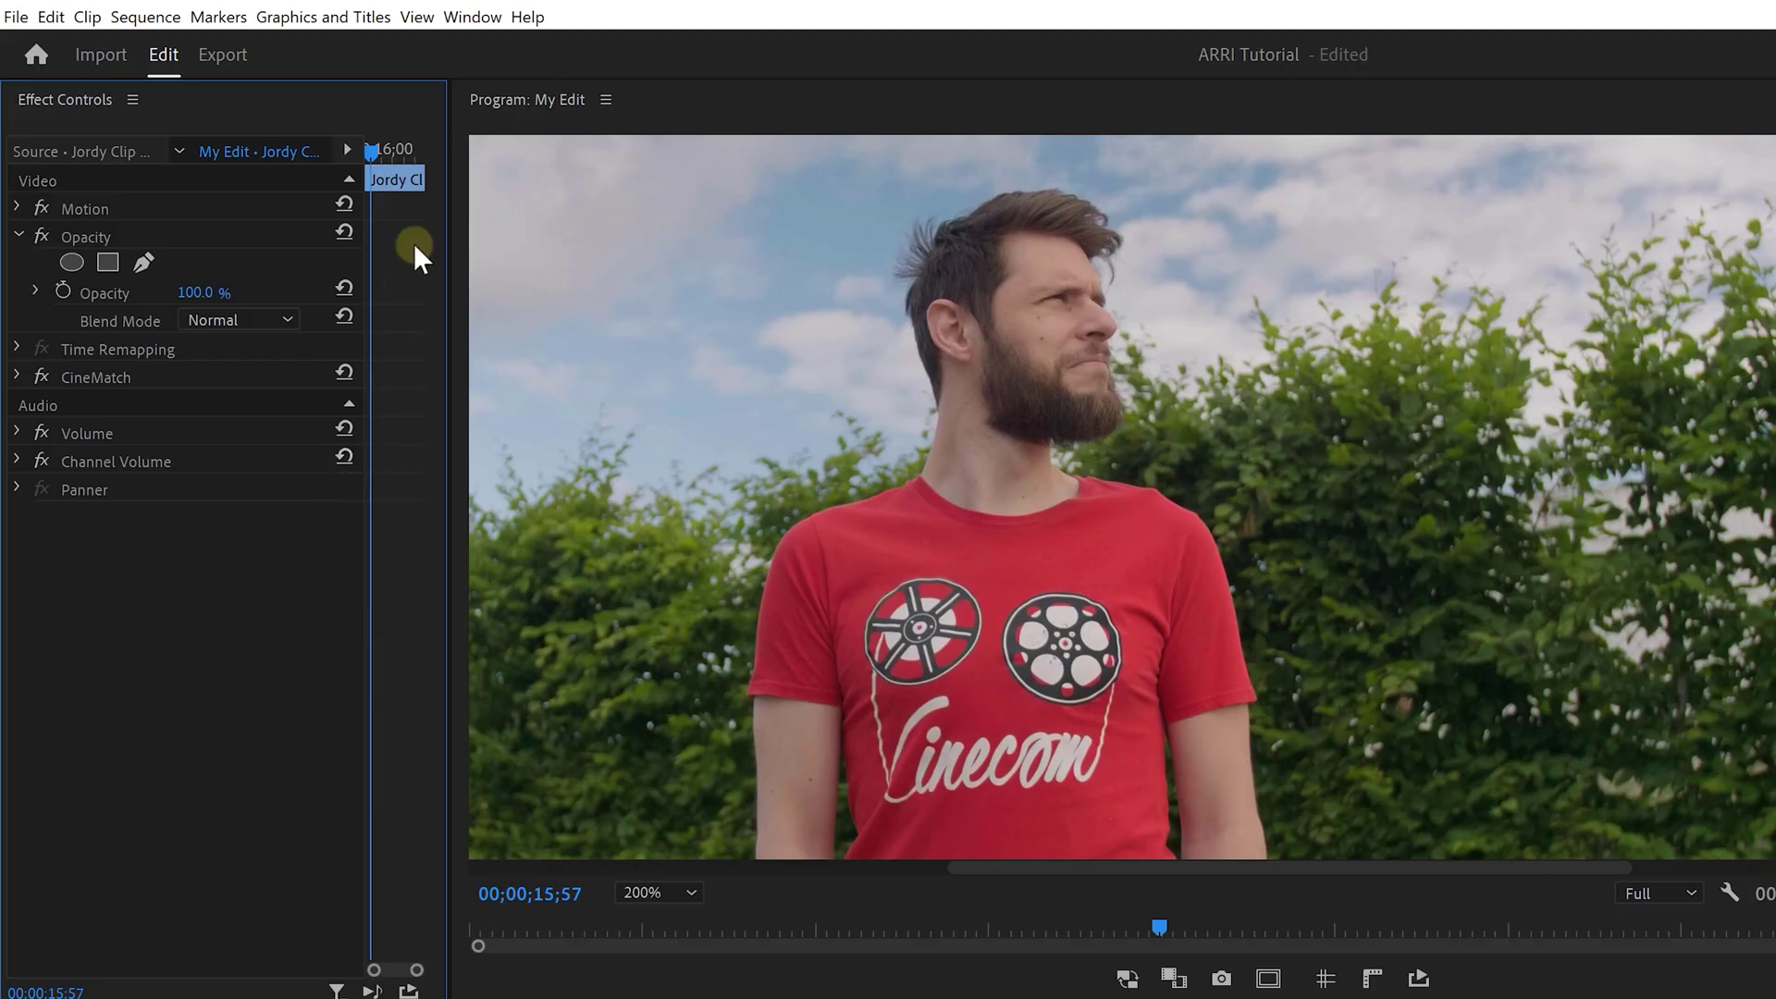
Bring up Lumetri Color and Lumetri Scopes with the waveform set to Luma only
{"action": "left_click", "coordinate": [473, 17]}
{"action": "left_click", "coordinate": [560, 595]}
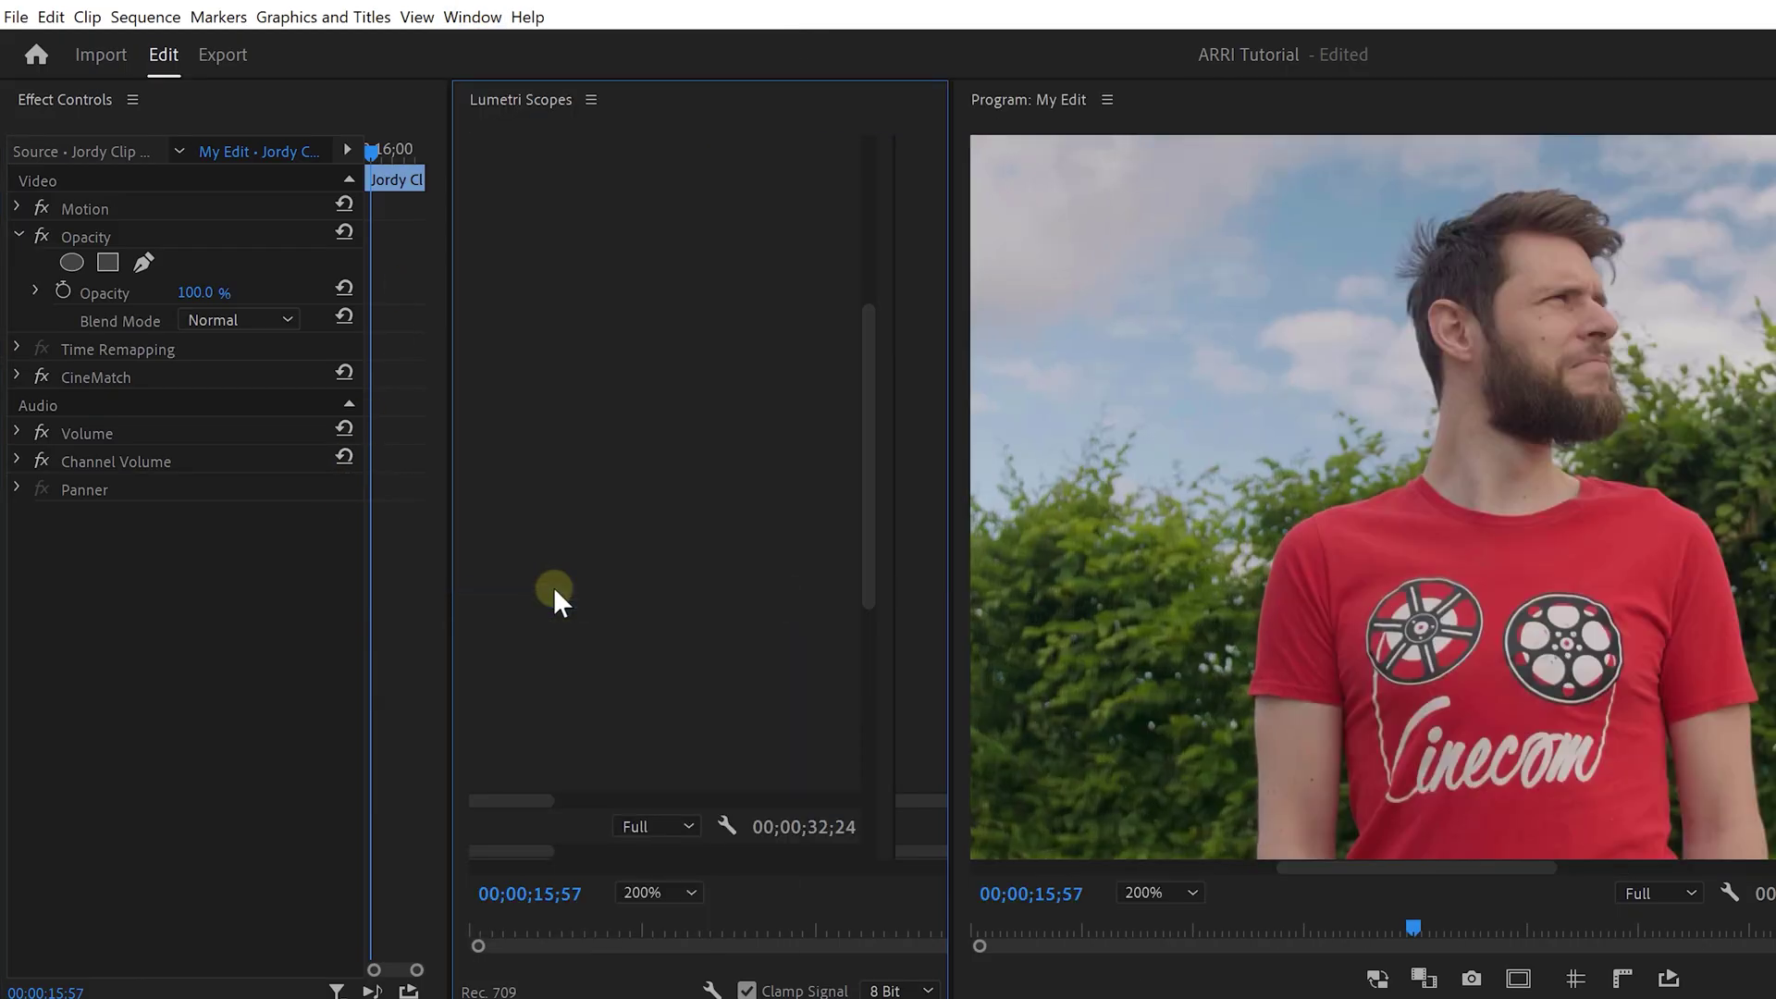
{"action": "right_click", "coordinate": [641, 470]}
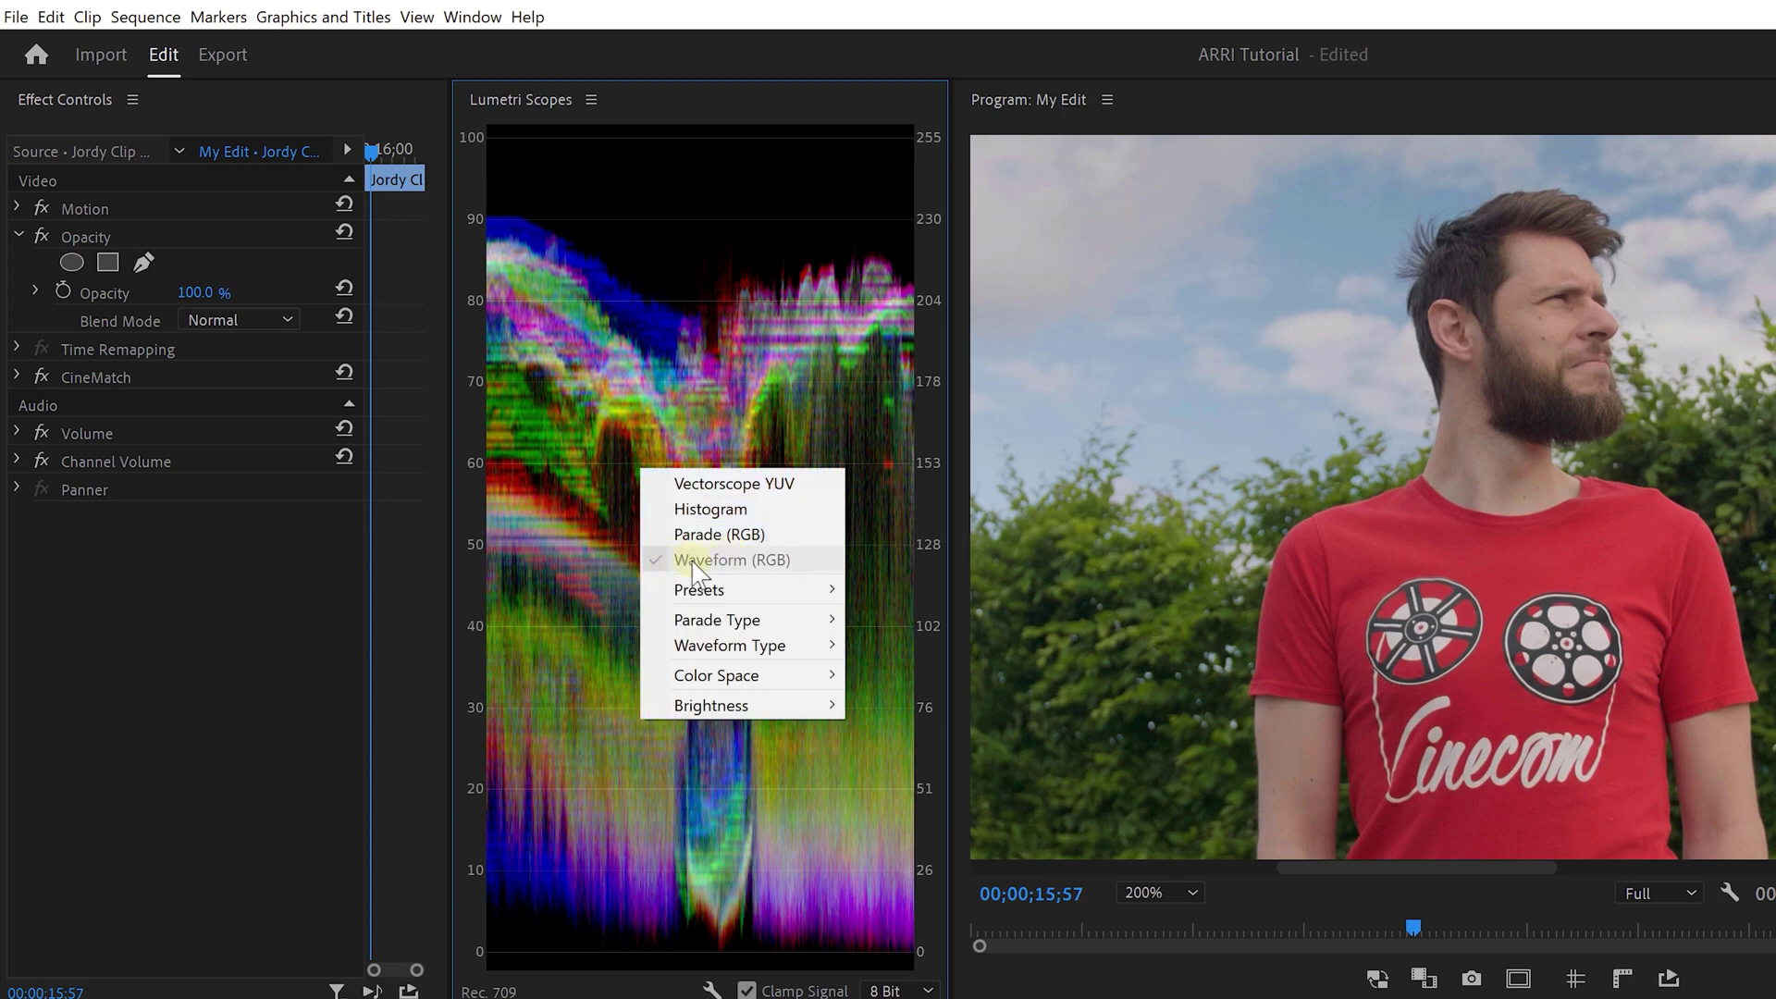
{"action": "right_click", "coordinate": [624, 479]}
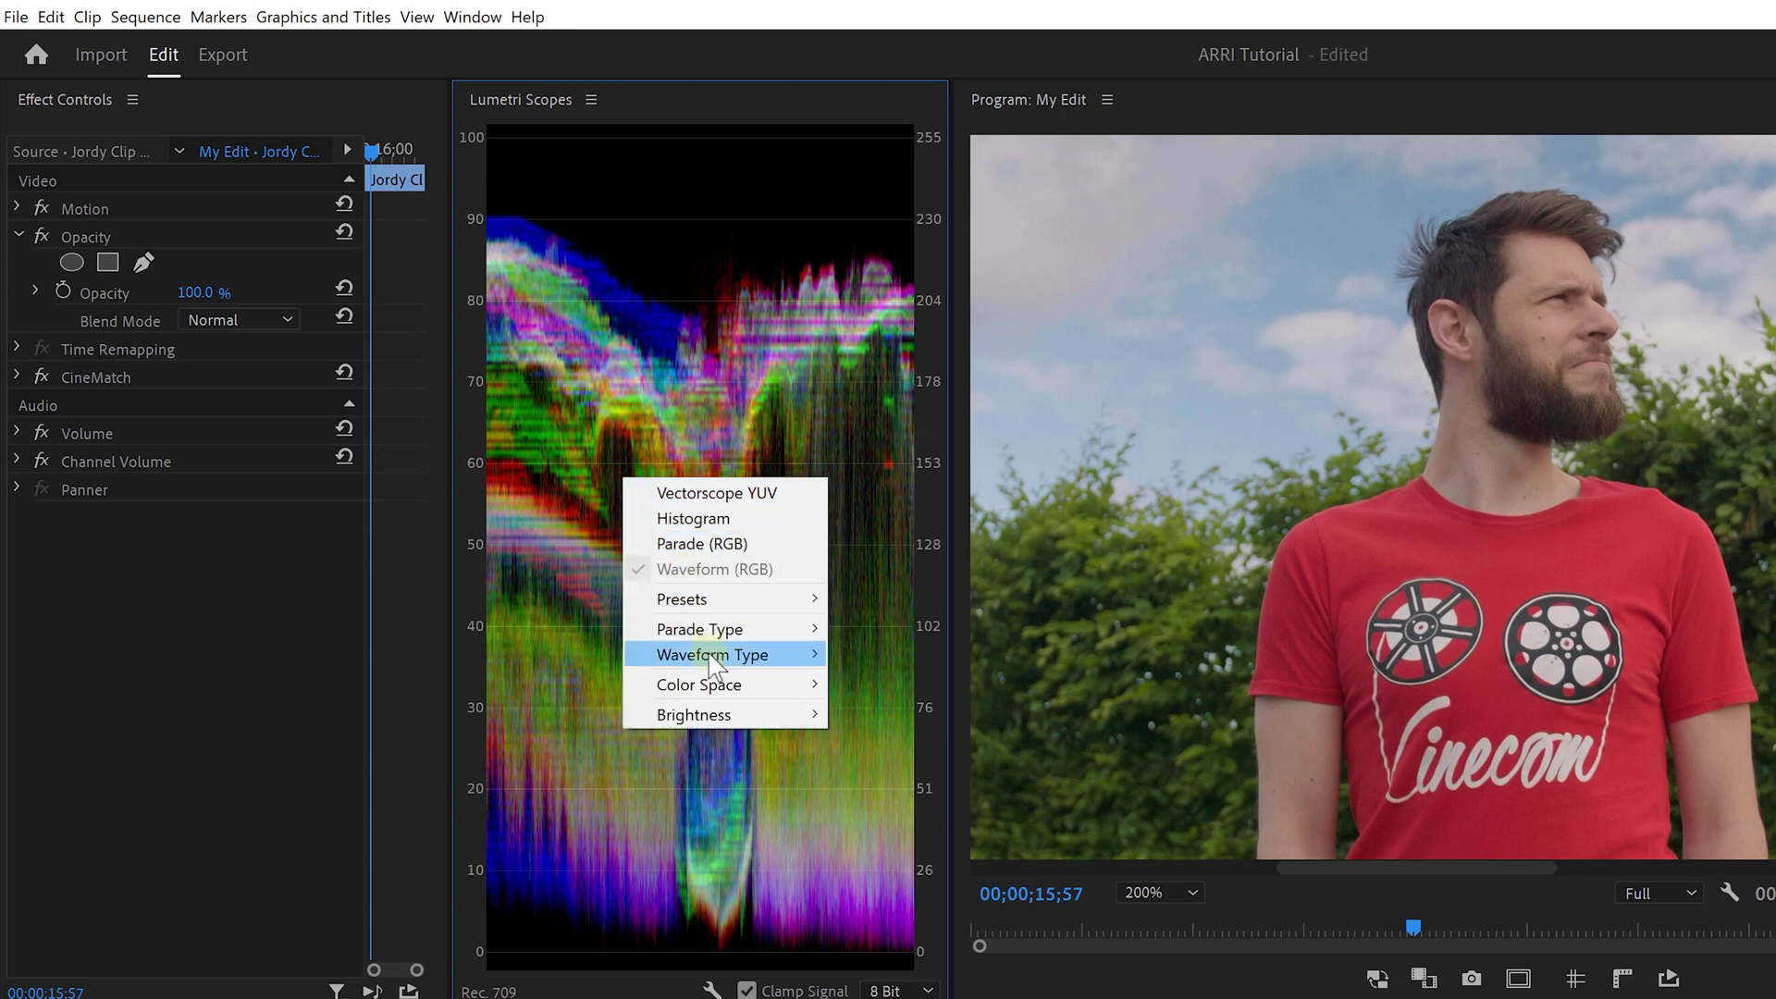
{"action": "mouse_move", "coordinate": [780, 659]}
{"action": "left_click", "coordinate": [876, 681]}
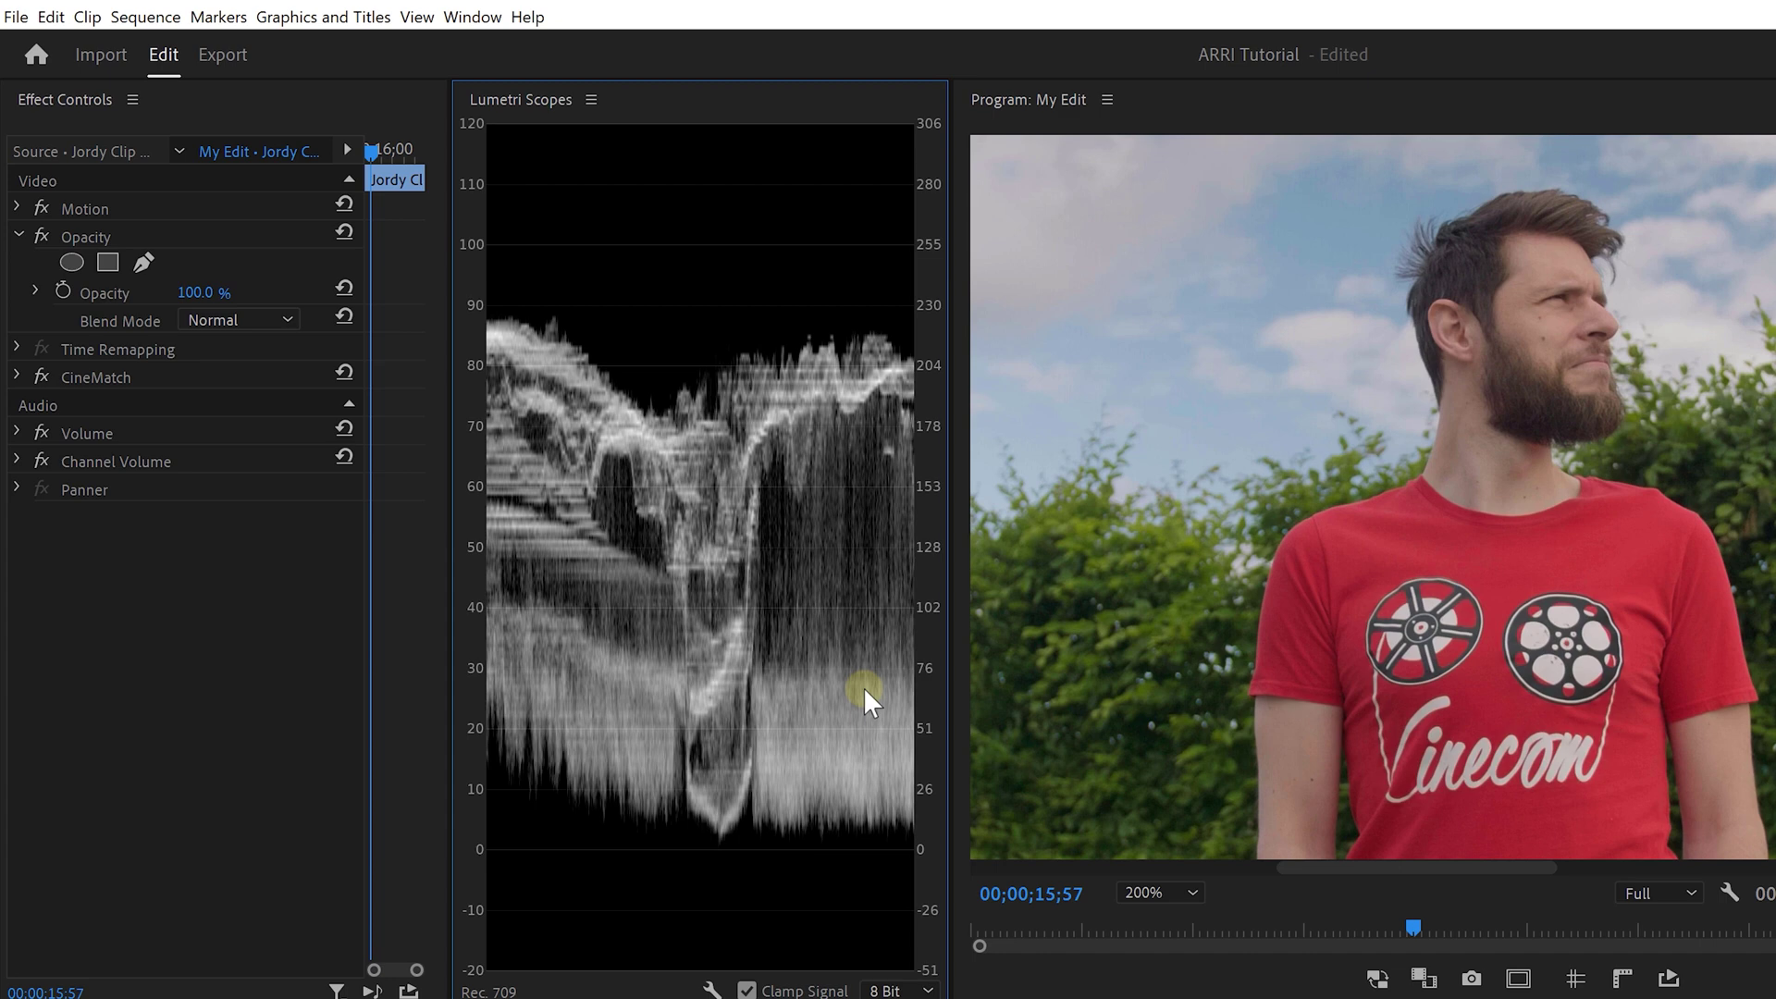
Pen-mask the neck skin to check its exposure, then delete Mask (1)
{"action": "left_click", "coordinate": [144, 264]}
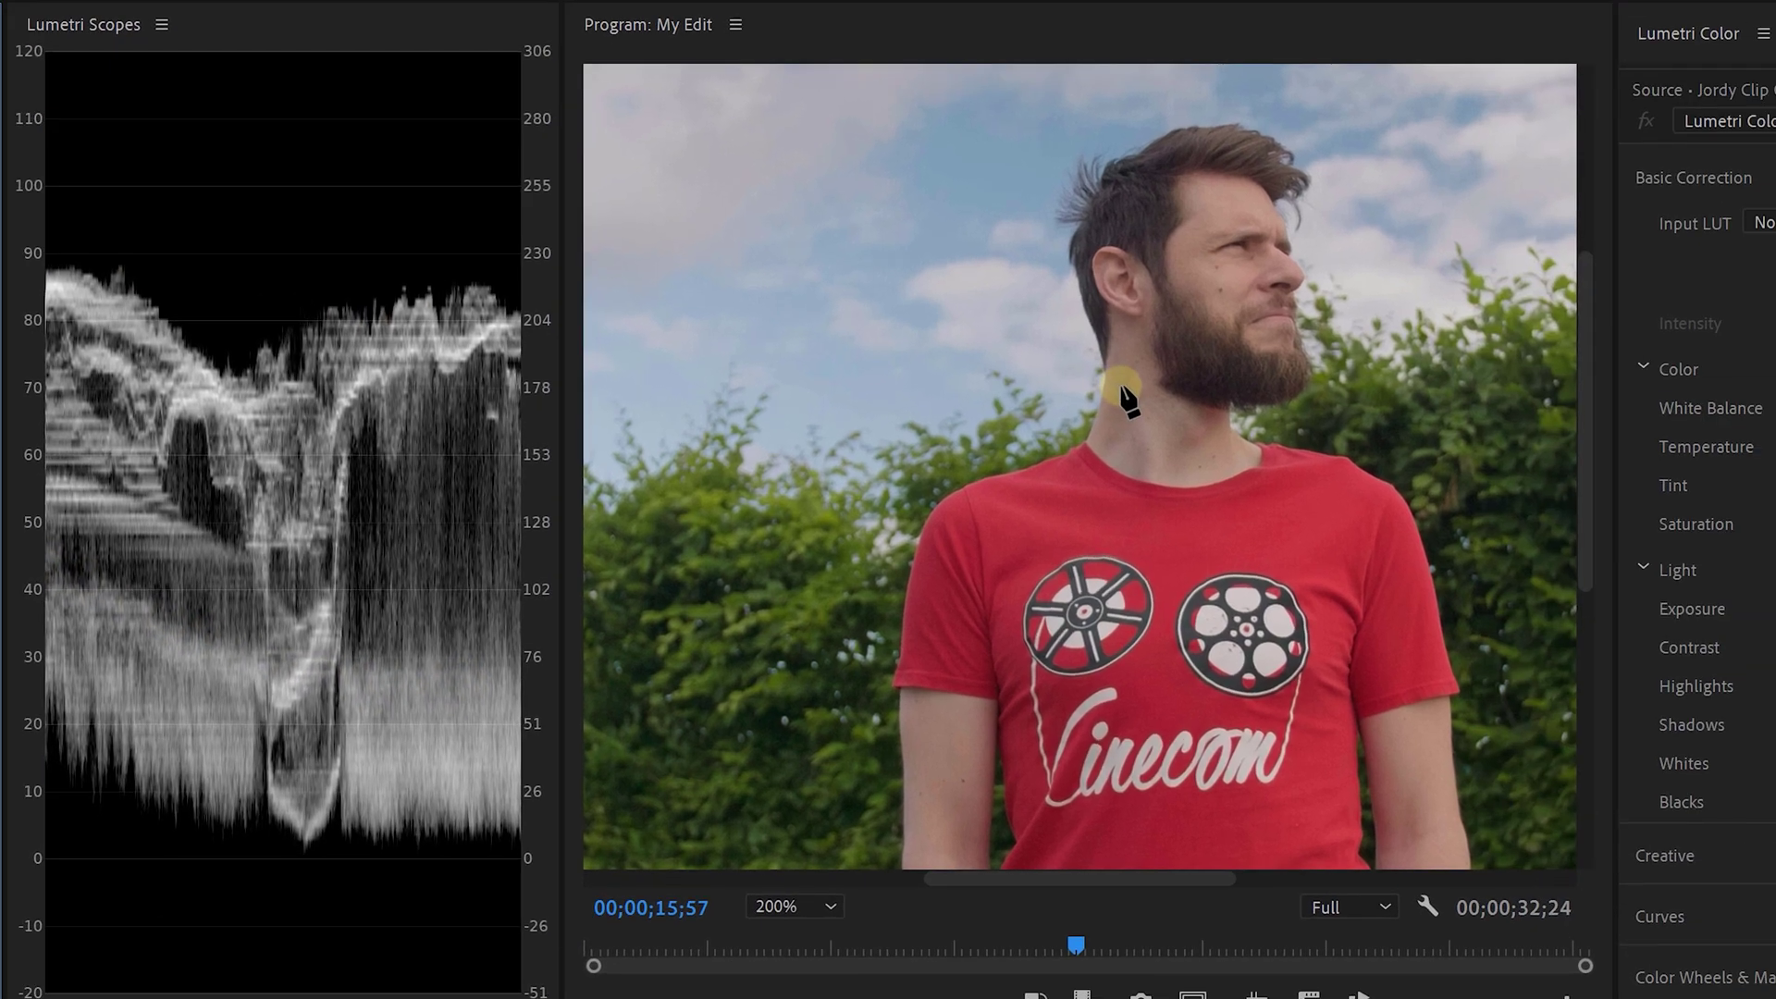
{"action": "left_click", "coordinate": [1456, 427]}
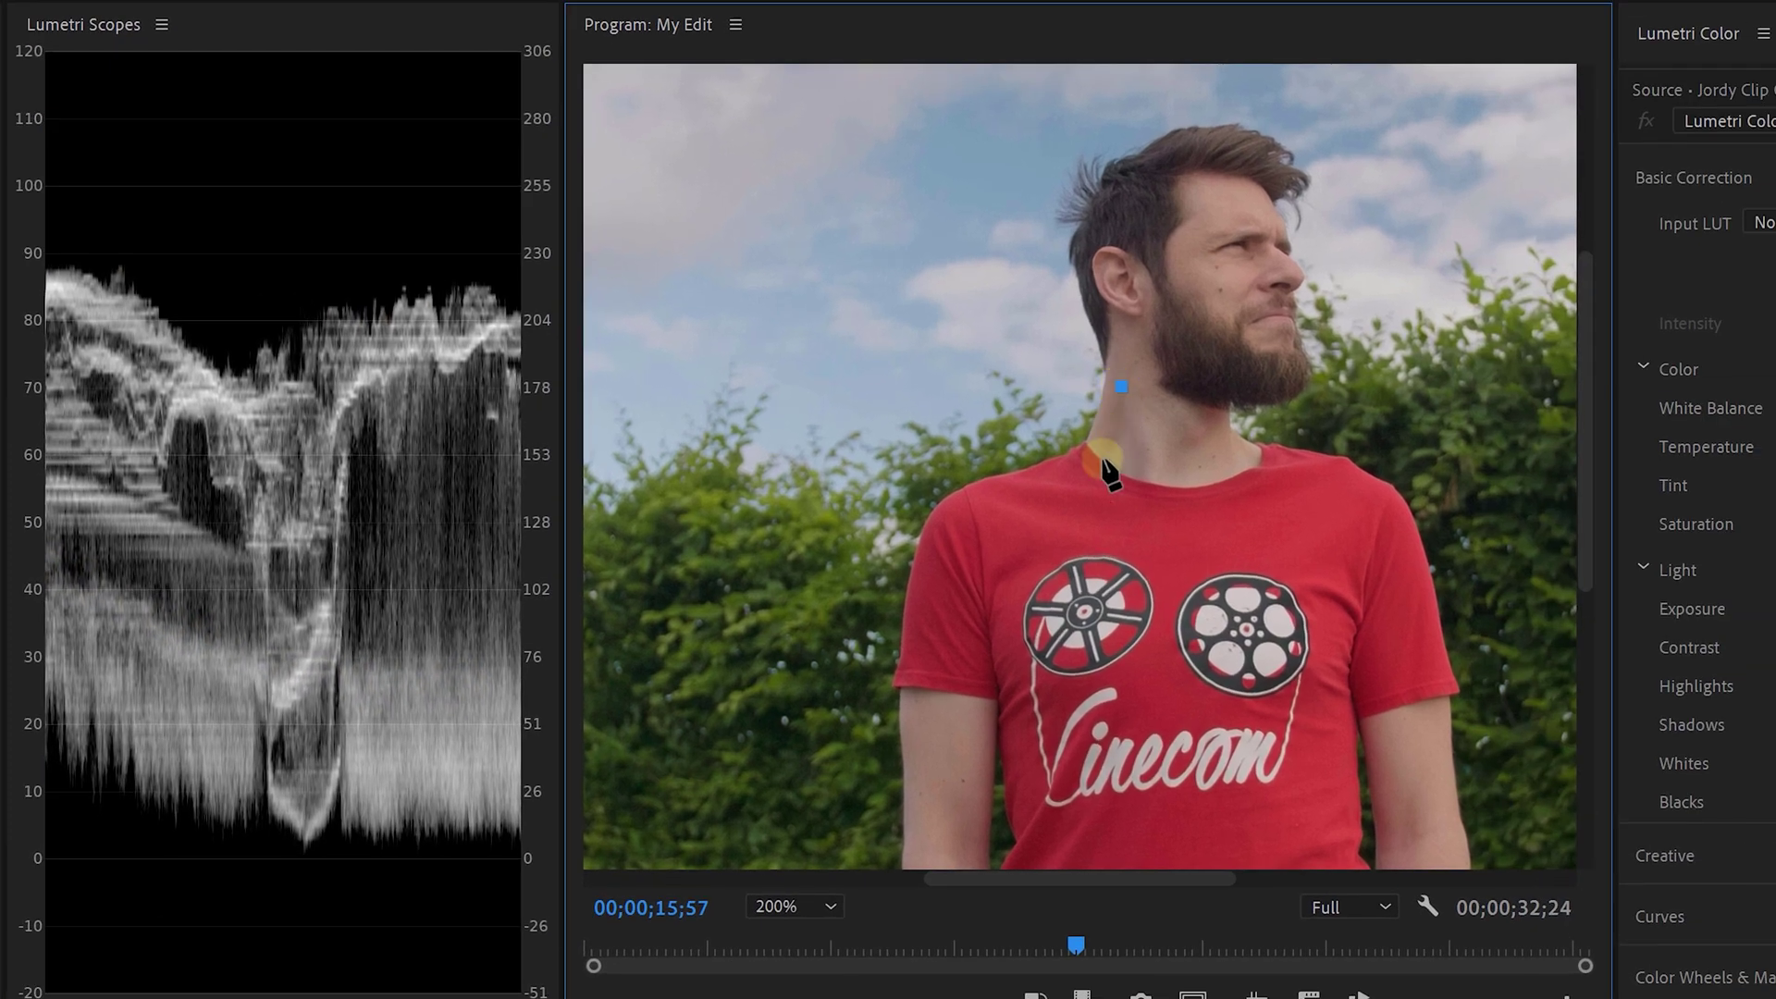
{"action": "left_click", "coordinate": [1121, 384]}
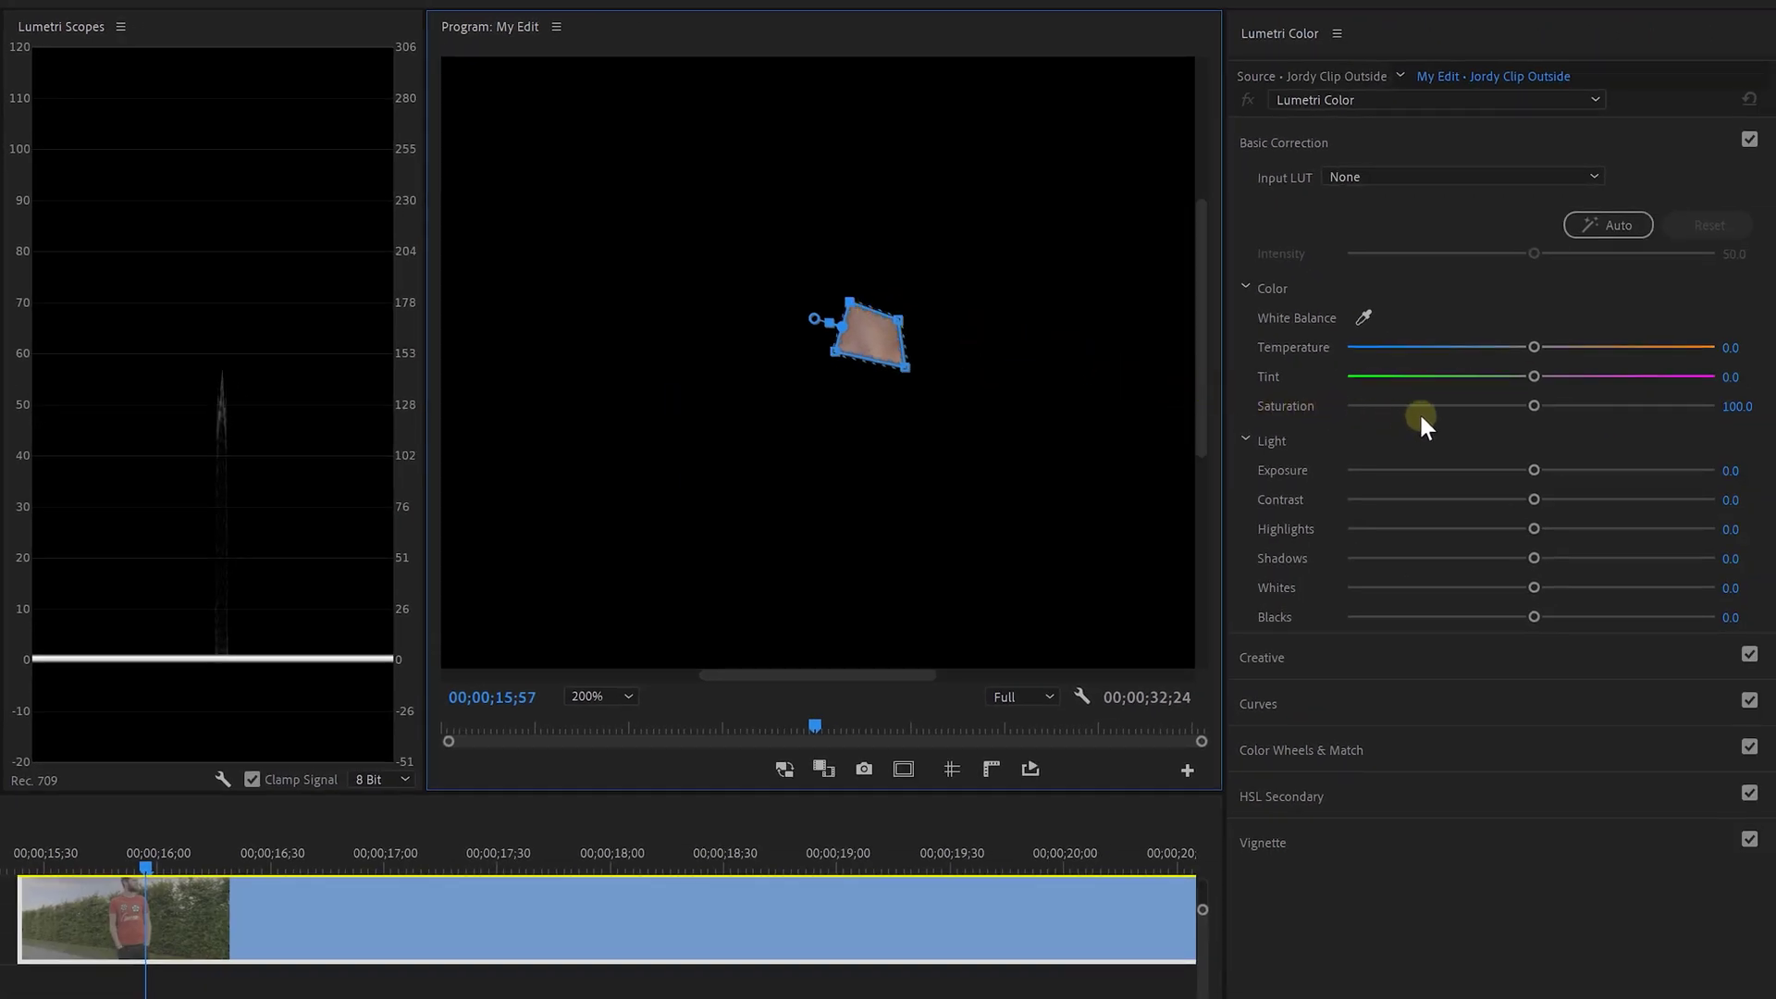
{"action": "left_click_drag", "start_coordinate": [1532, 470], "coordinate": [1543, 472]}
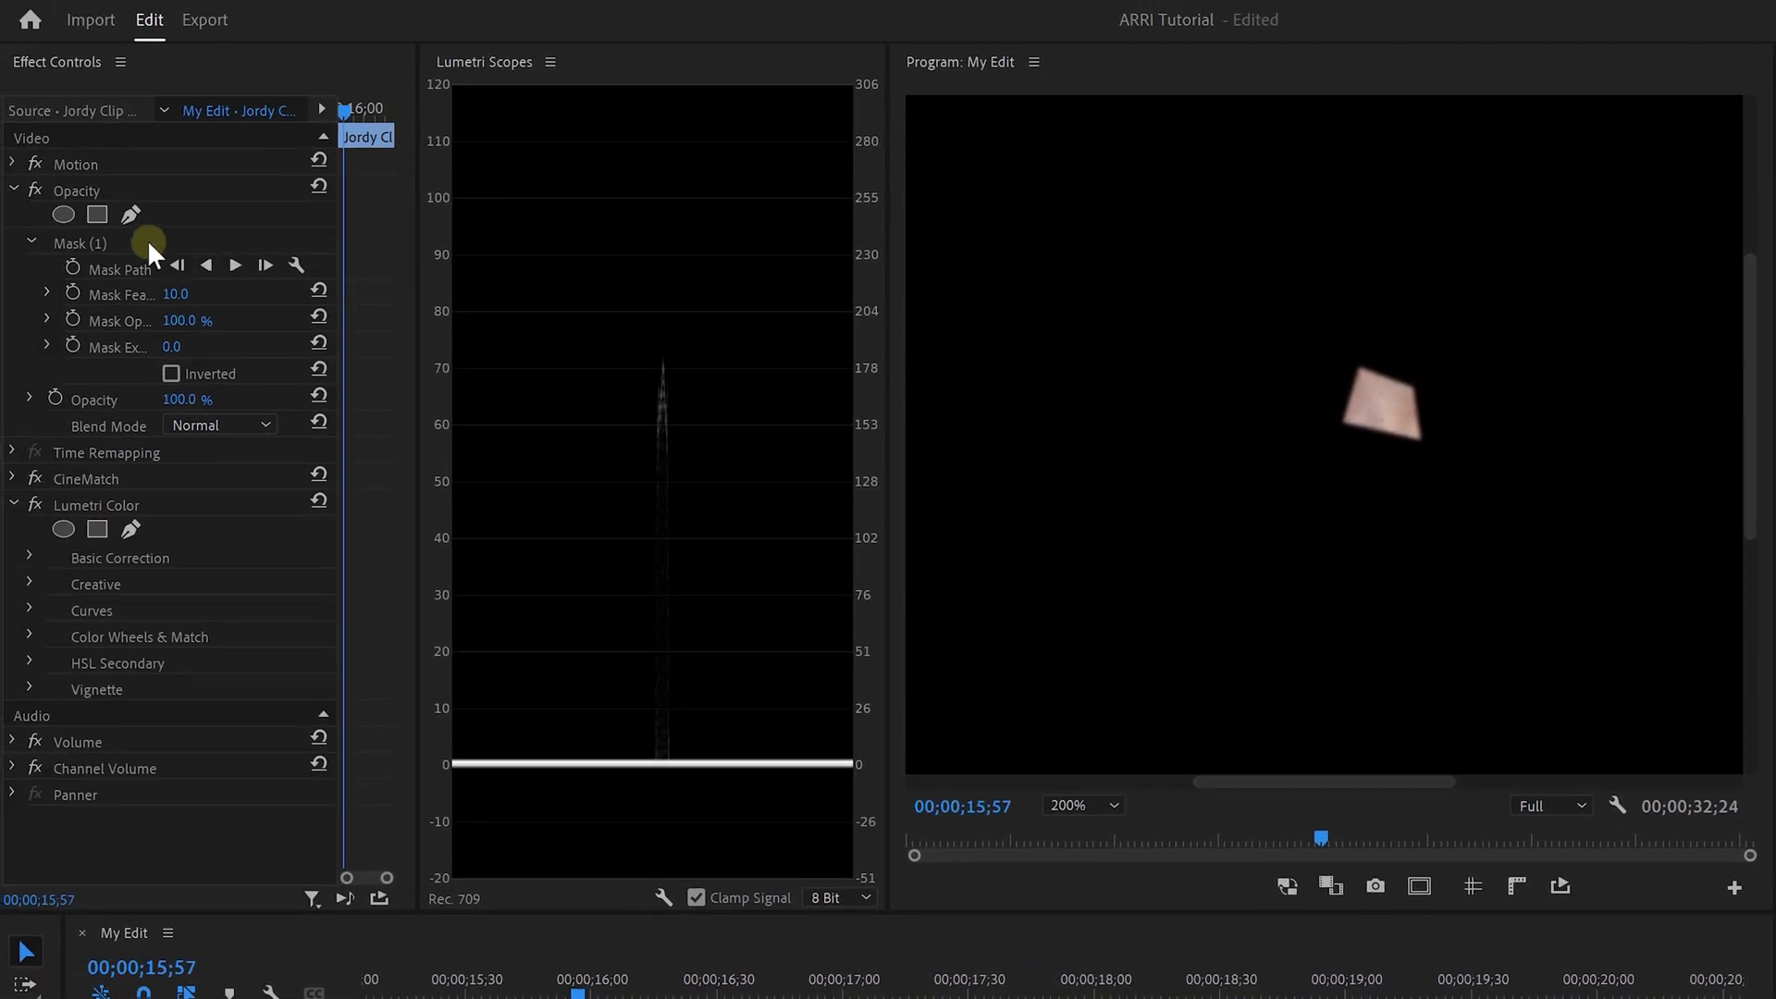
{"action": "left_click", "coordinate": [128, 243]}
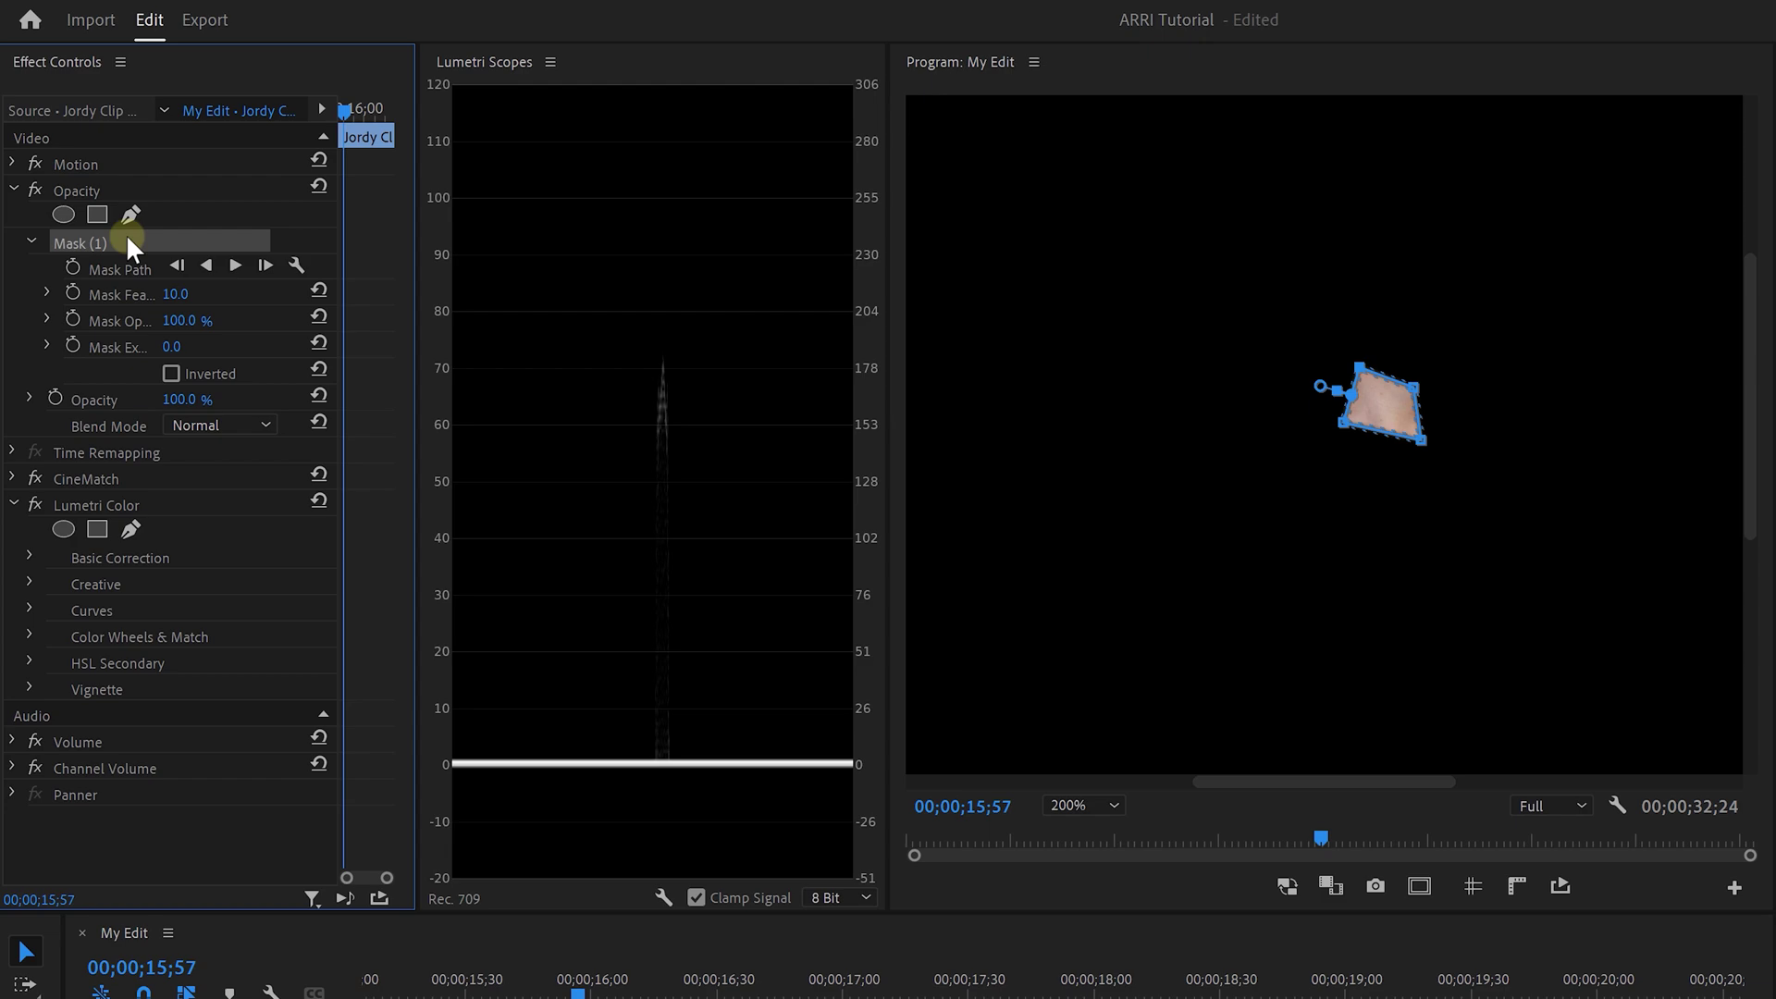
{"action": "key", "text": "Delete"}
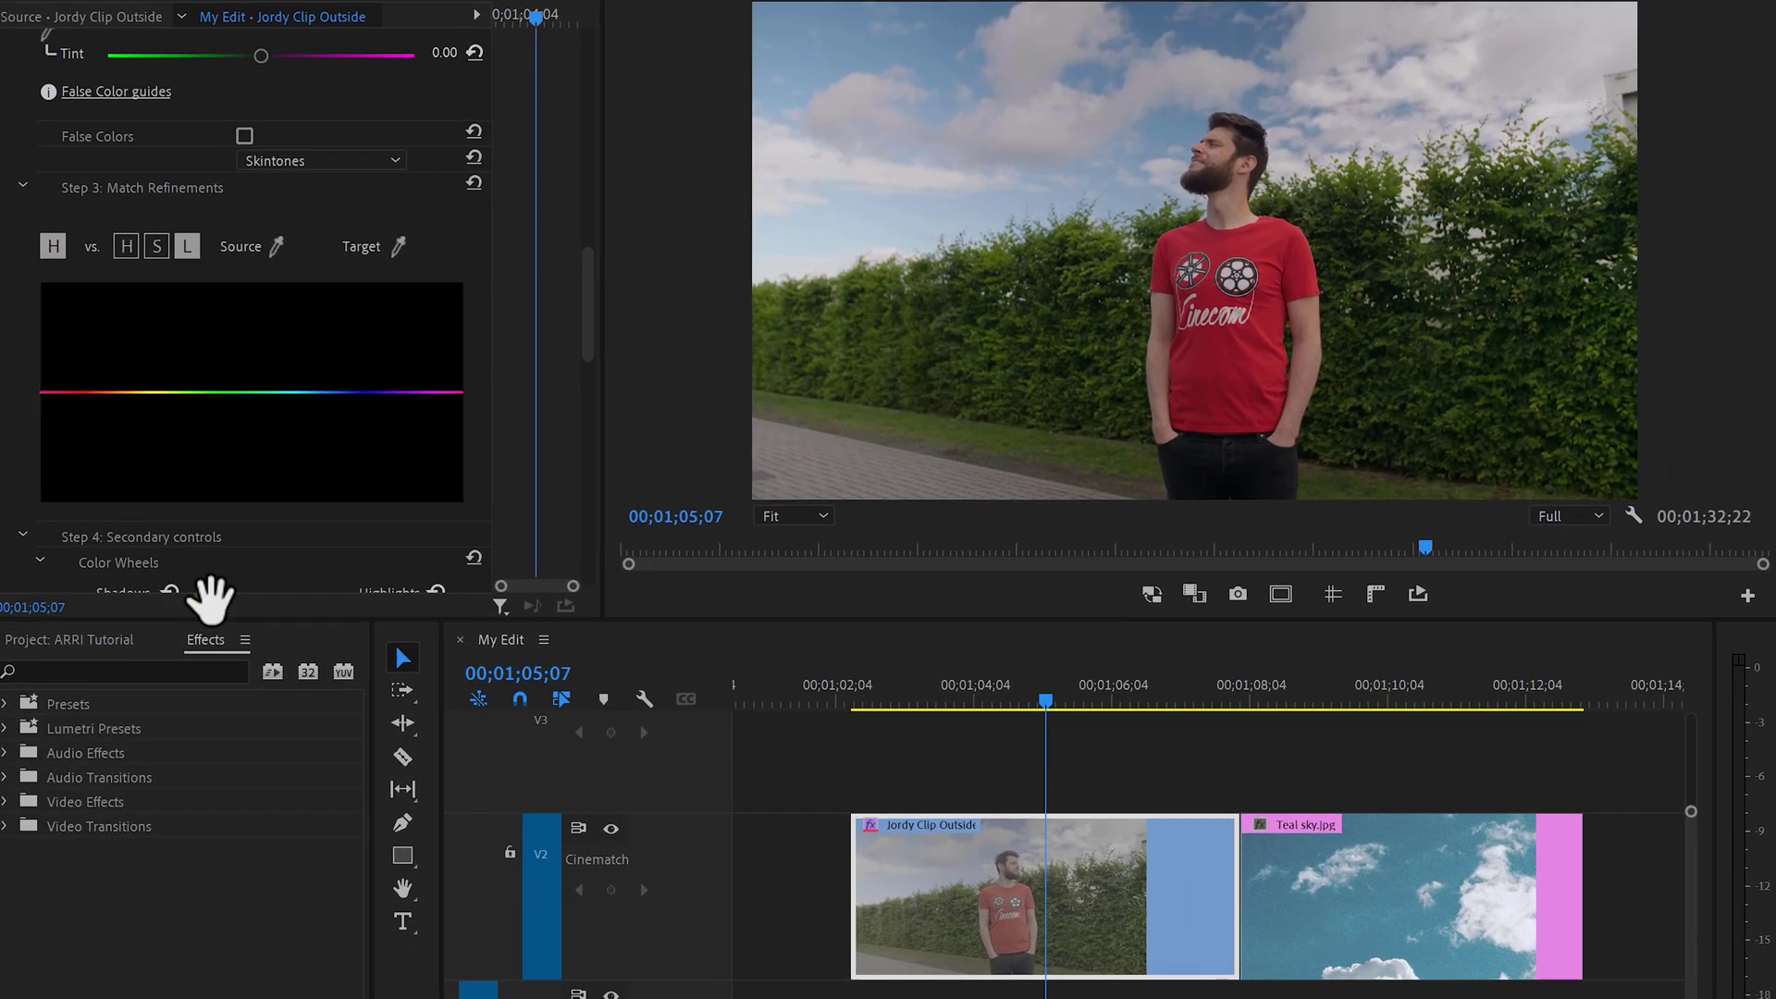
Eyedrop the clip's sky as Source and Teal sky.jpg's sky as Target in Match Refinements
{"action": "left_click", "coordinate": [274, 246]}
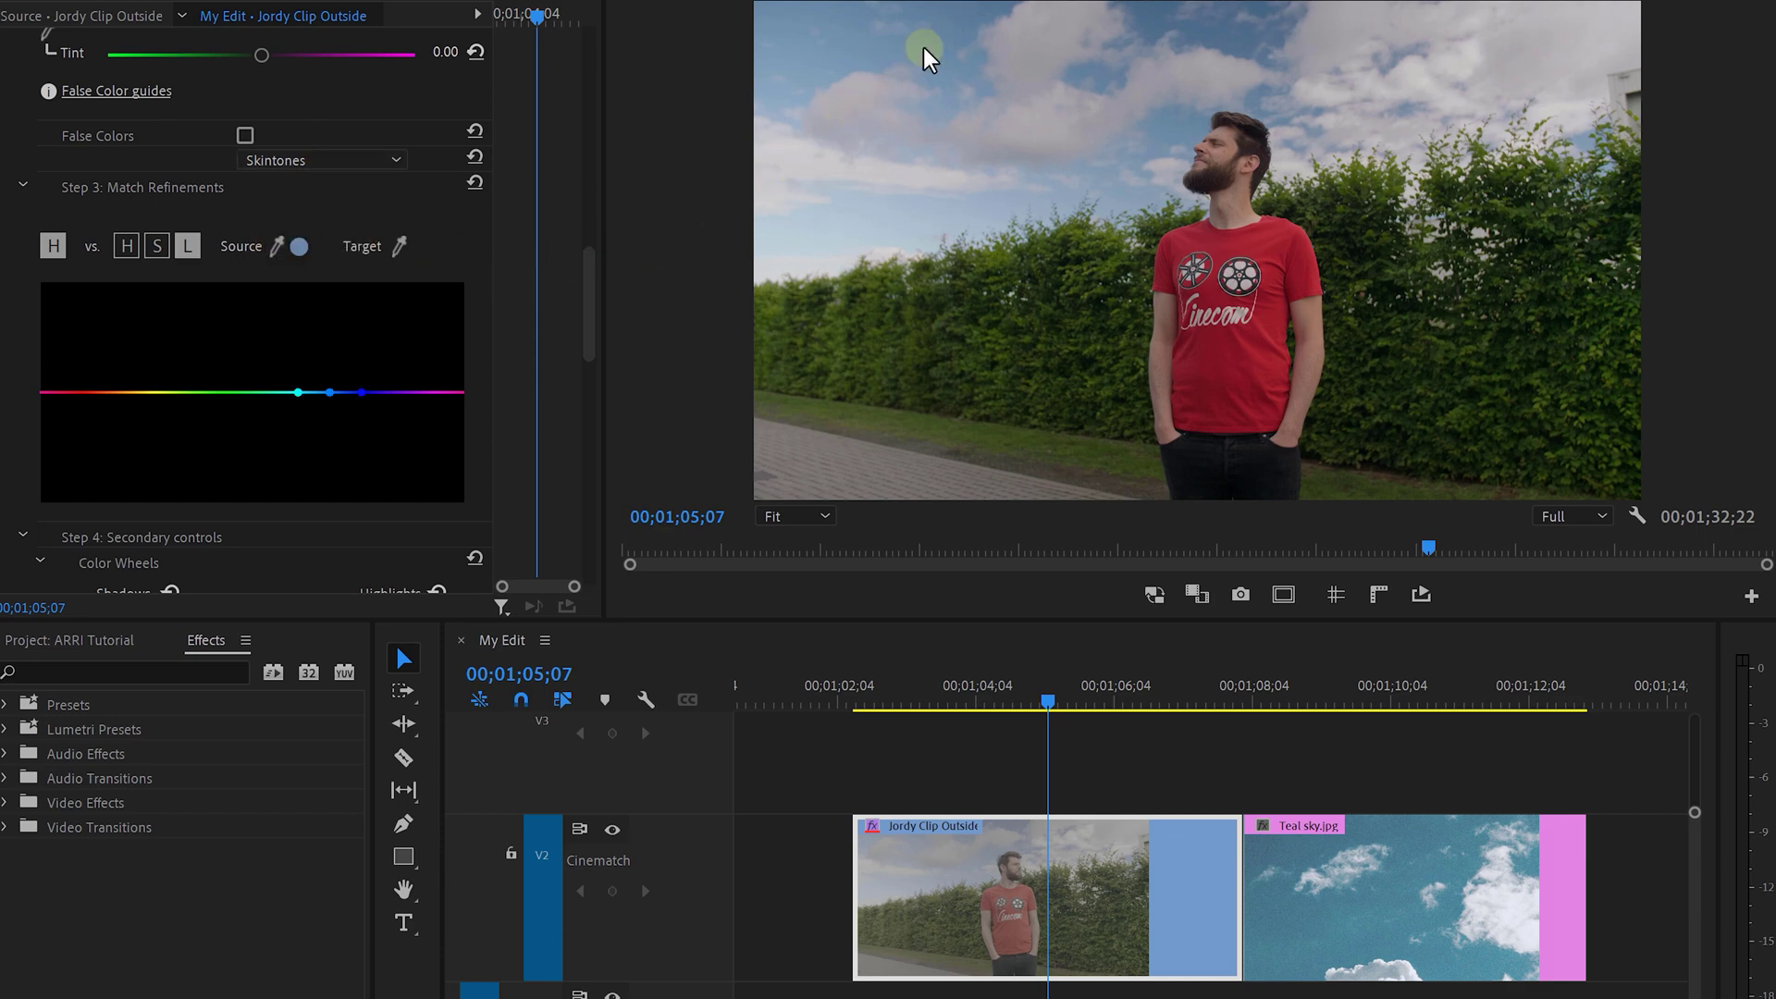
{"action": "left_click", "coordinate": [1305, 709]}
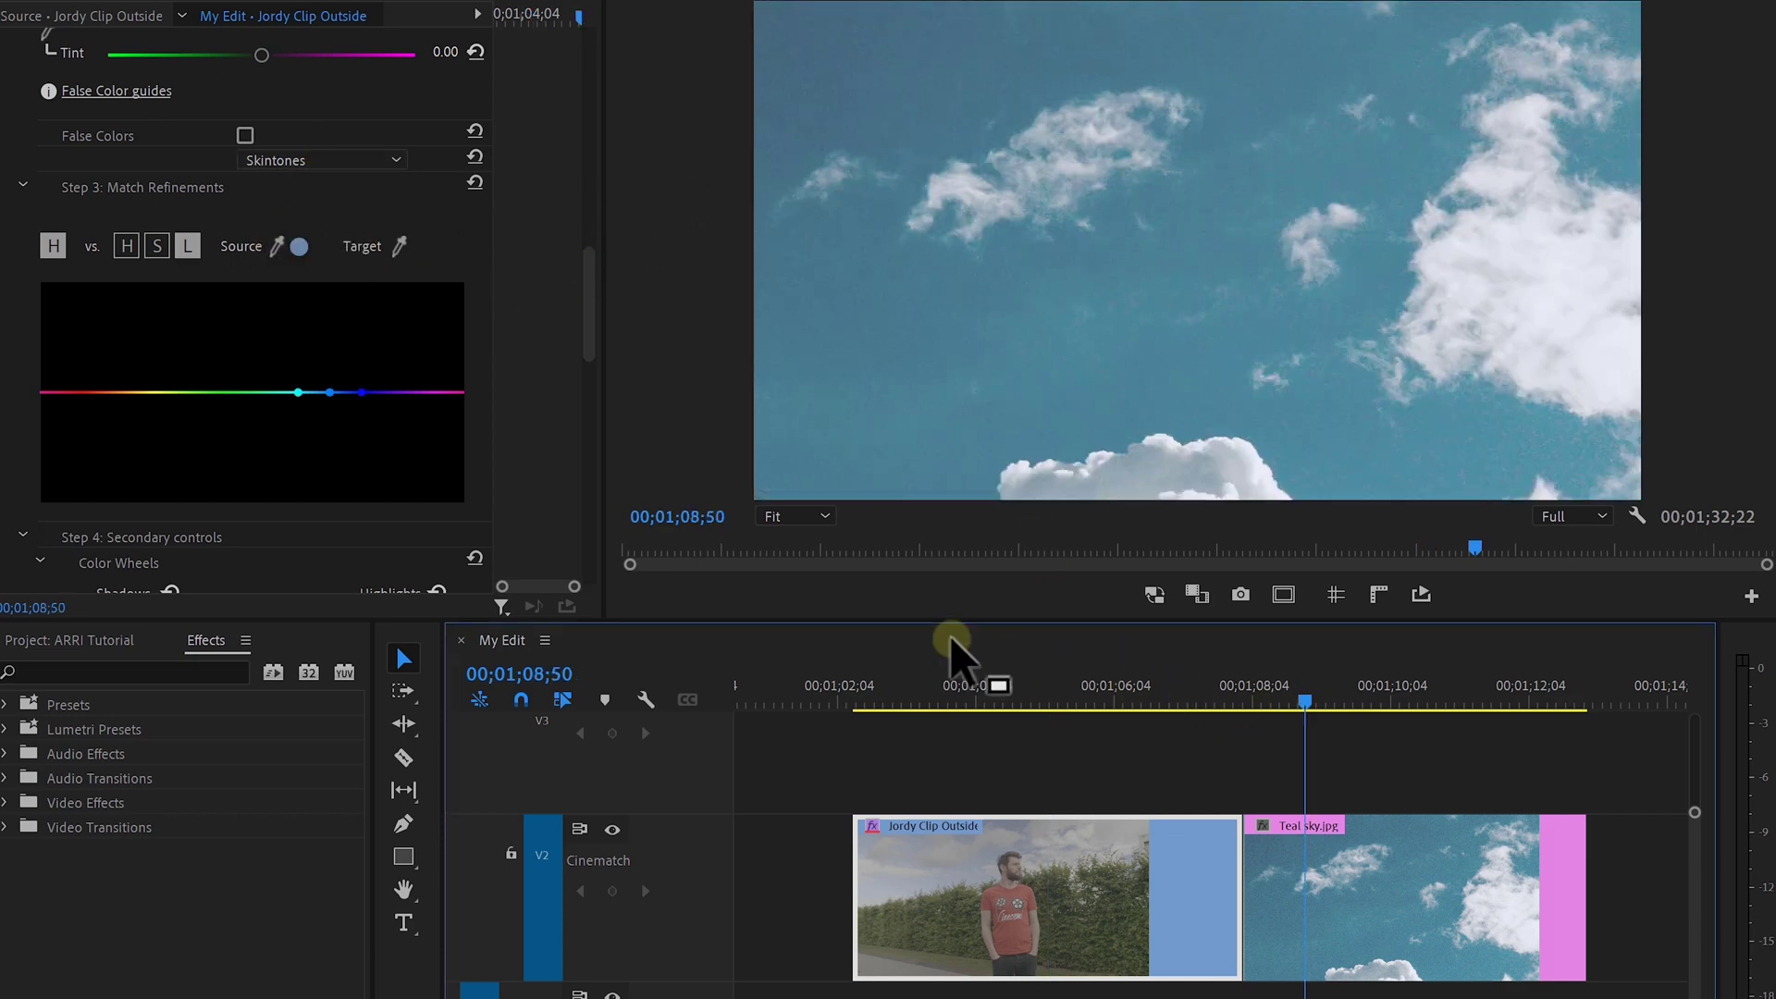
{"action": "left_click", "coordinate": [398, 248]}
{"action": "left_click", "coordinate": [920, 97]}
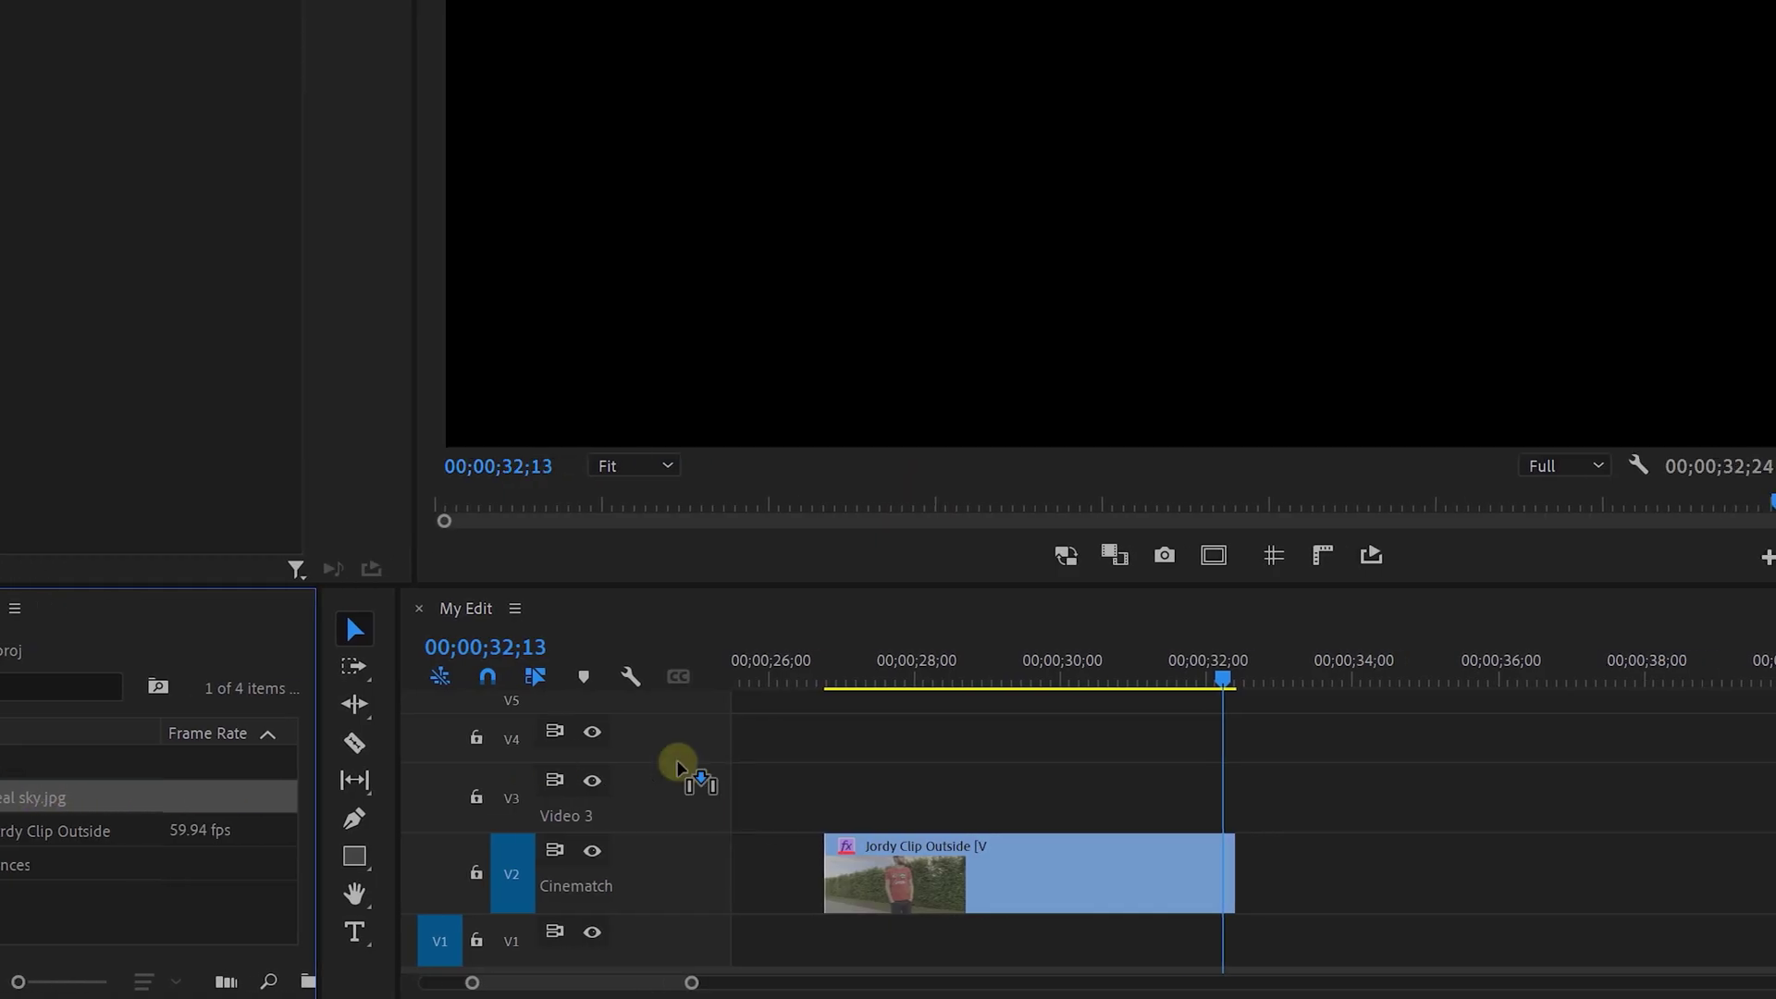
Put Teal sky.jpg on V2 and make it the Comparison View reference frame
{"action": "left_click_drag", "start_coordinate": [679, 766], "coordinate": [1248, 841]}
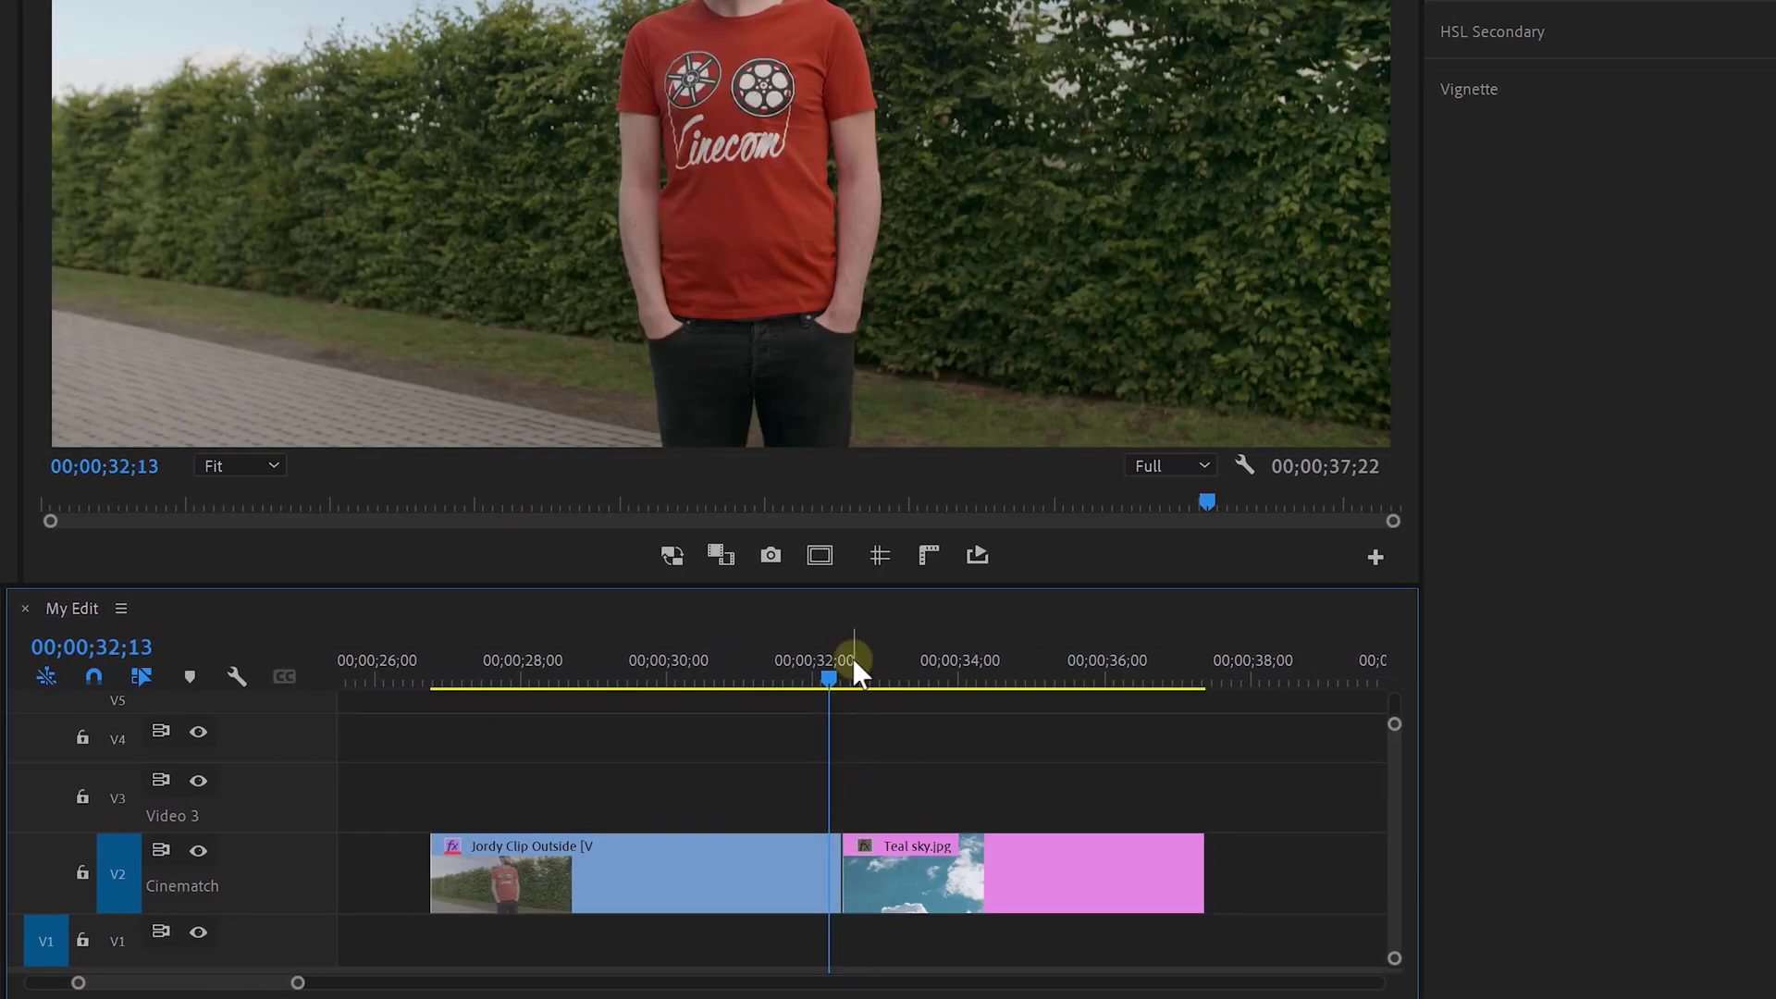
{"action": "left_click", "coordinate": [857, 663]}
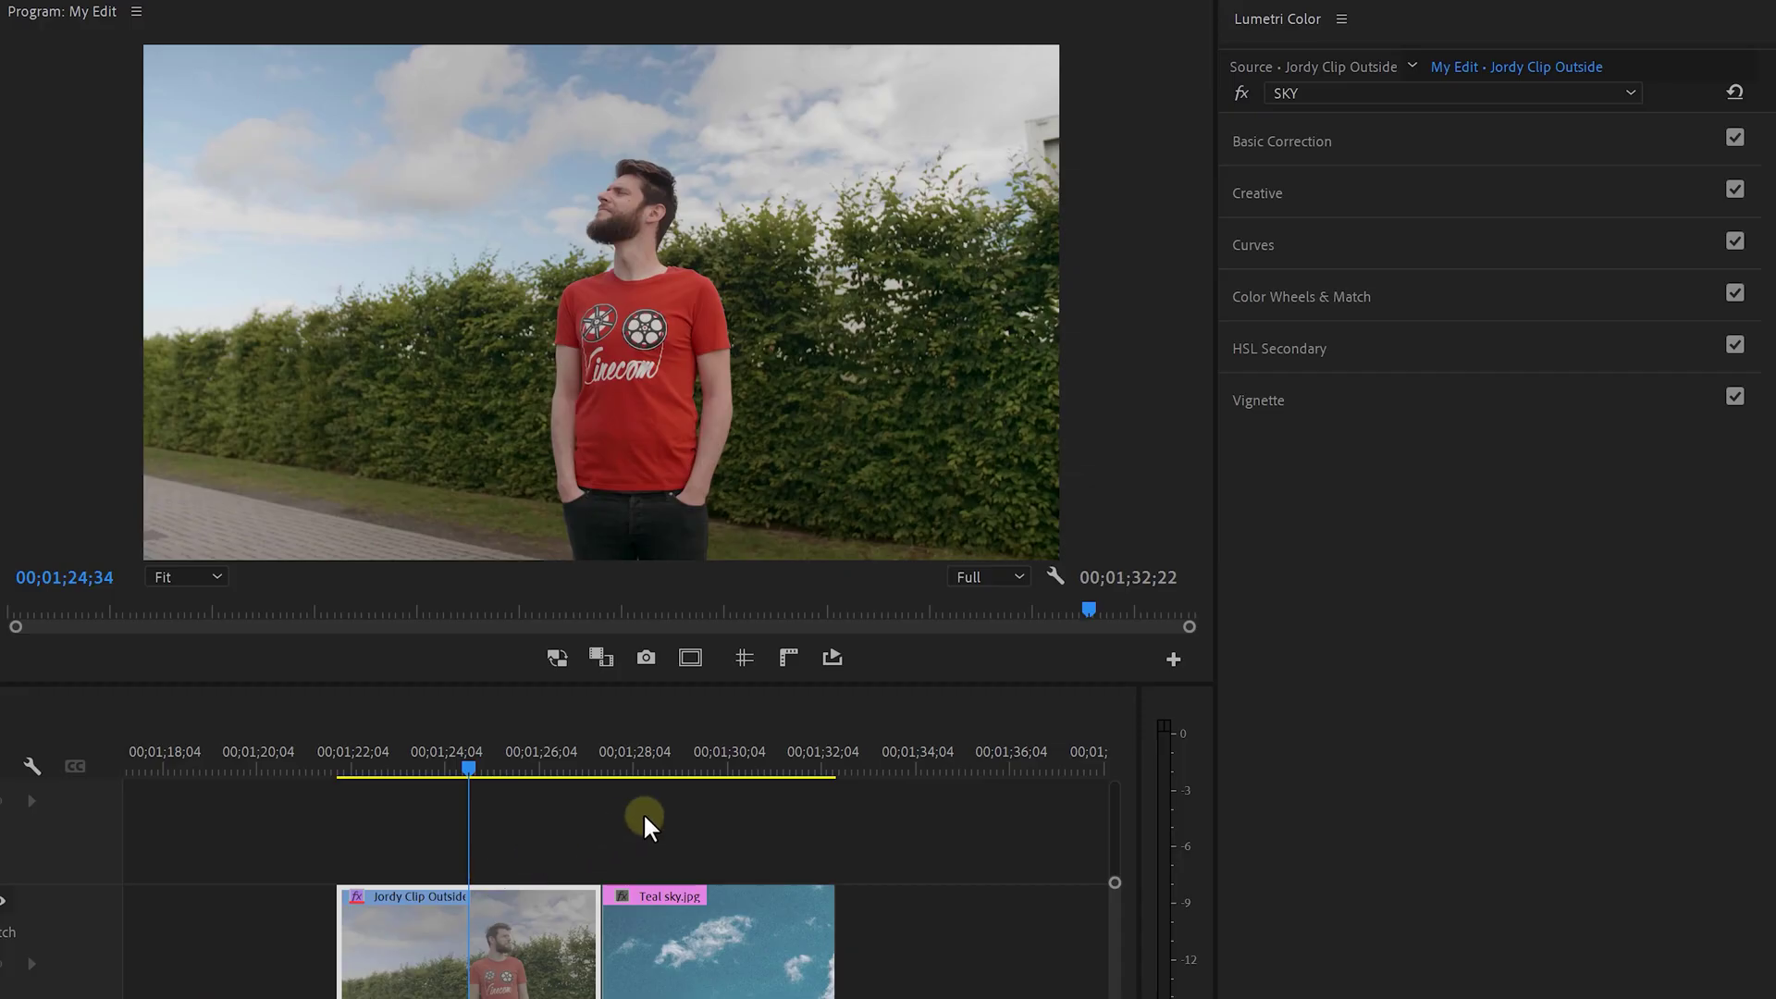
{"action": "left_click", "coordinate": [1379, 298]}
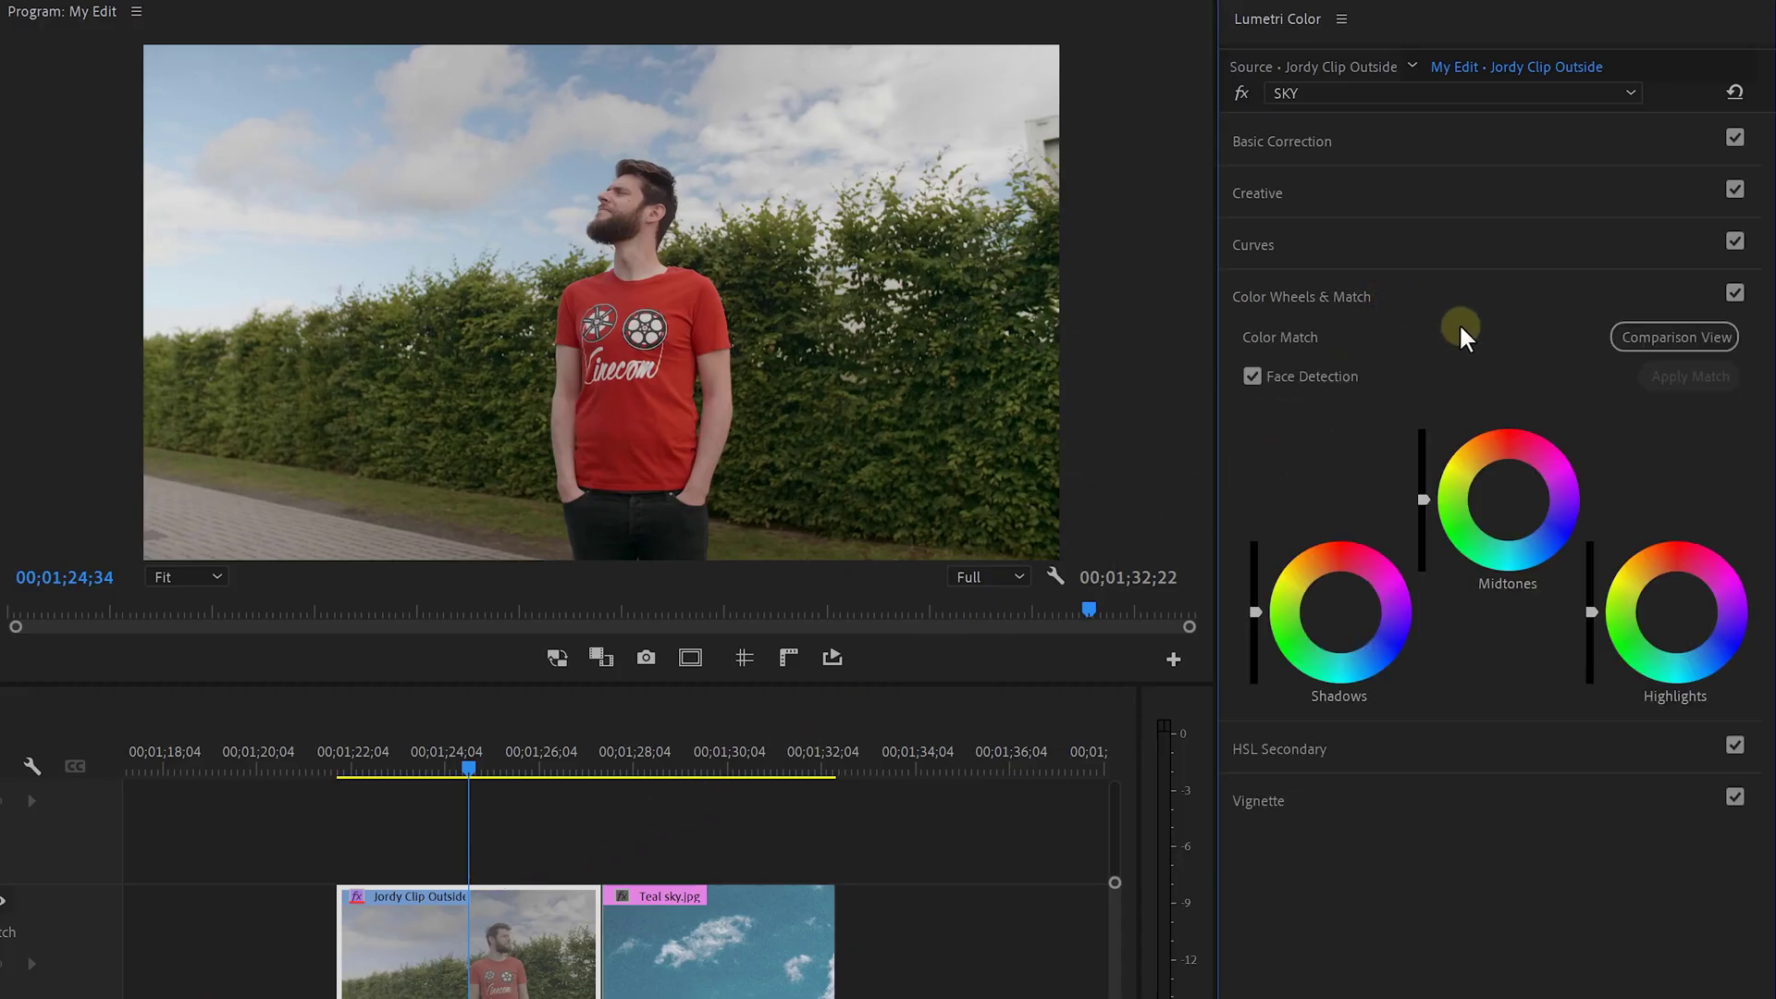
{"action": "left_click", "coordinate": [1646, 340]}
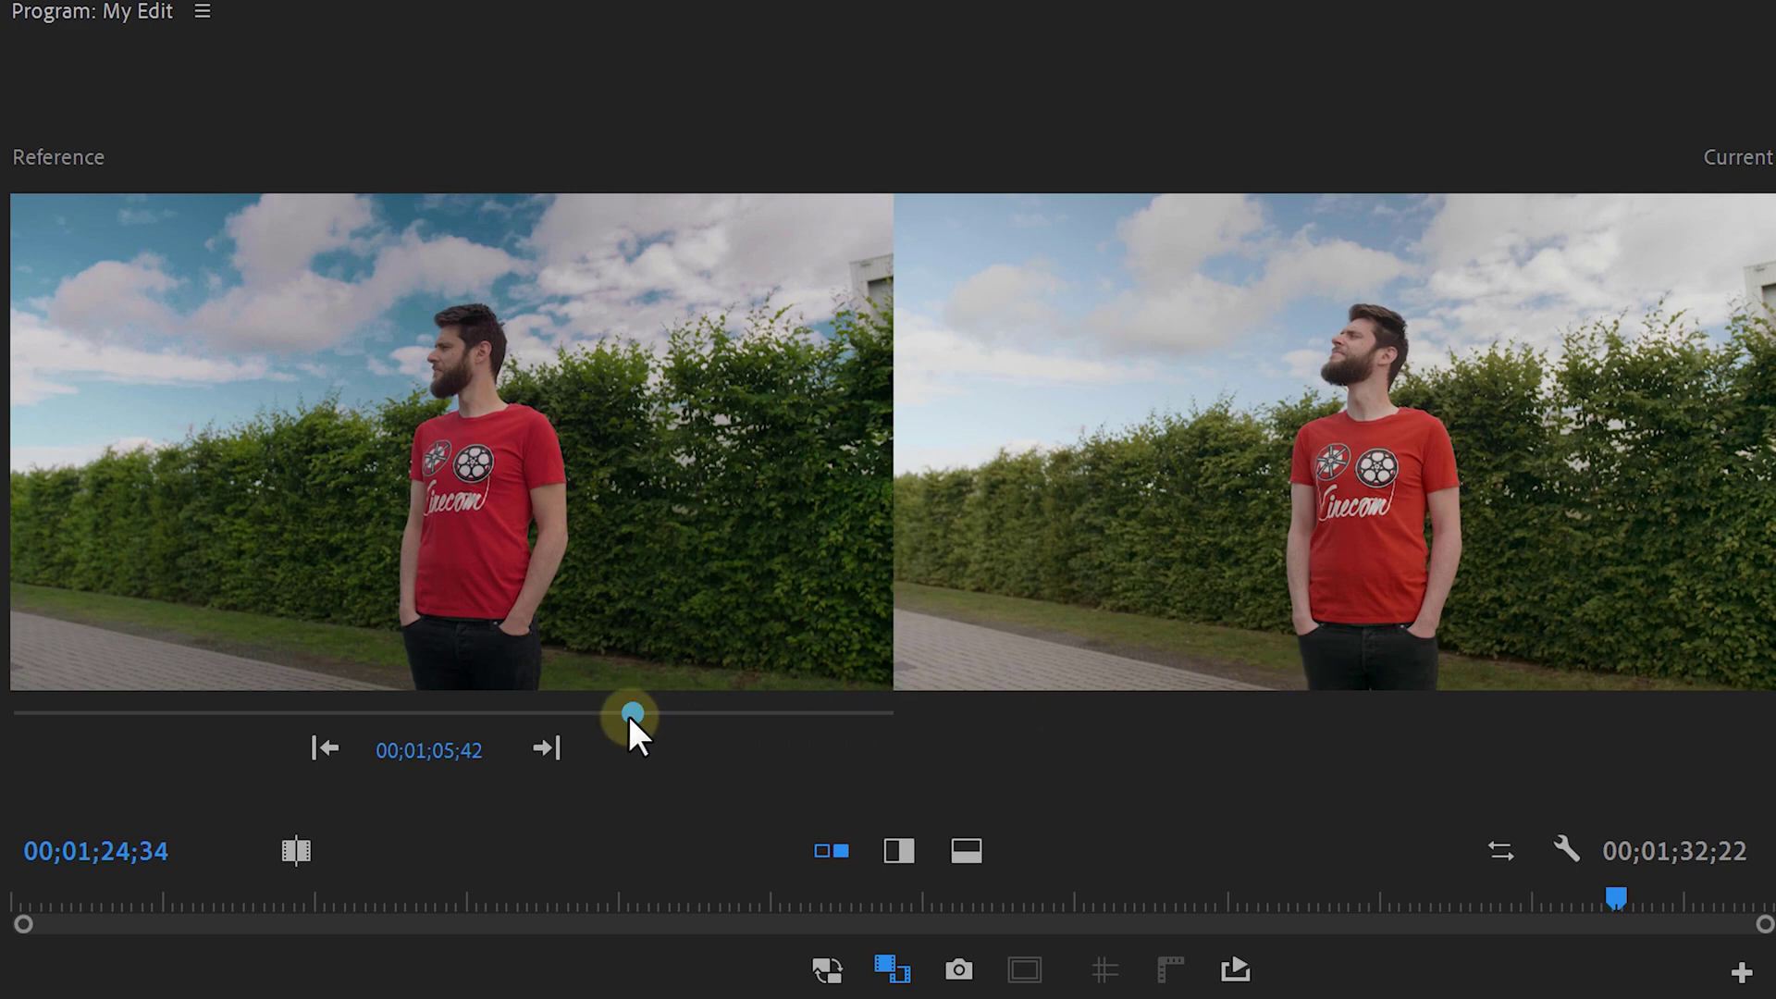
{"action": "left_click_drag", "start_coordinate": [629, 714], "coordinate": [657, 712]}
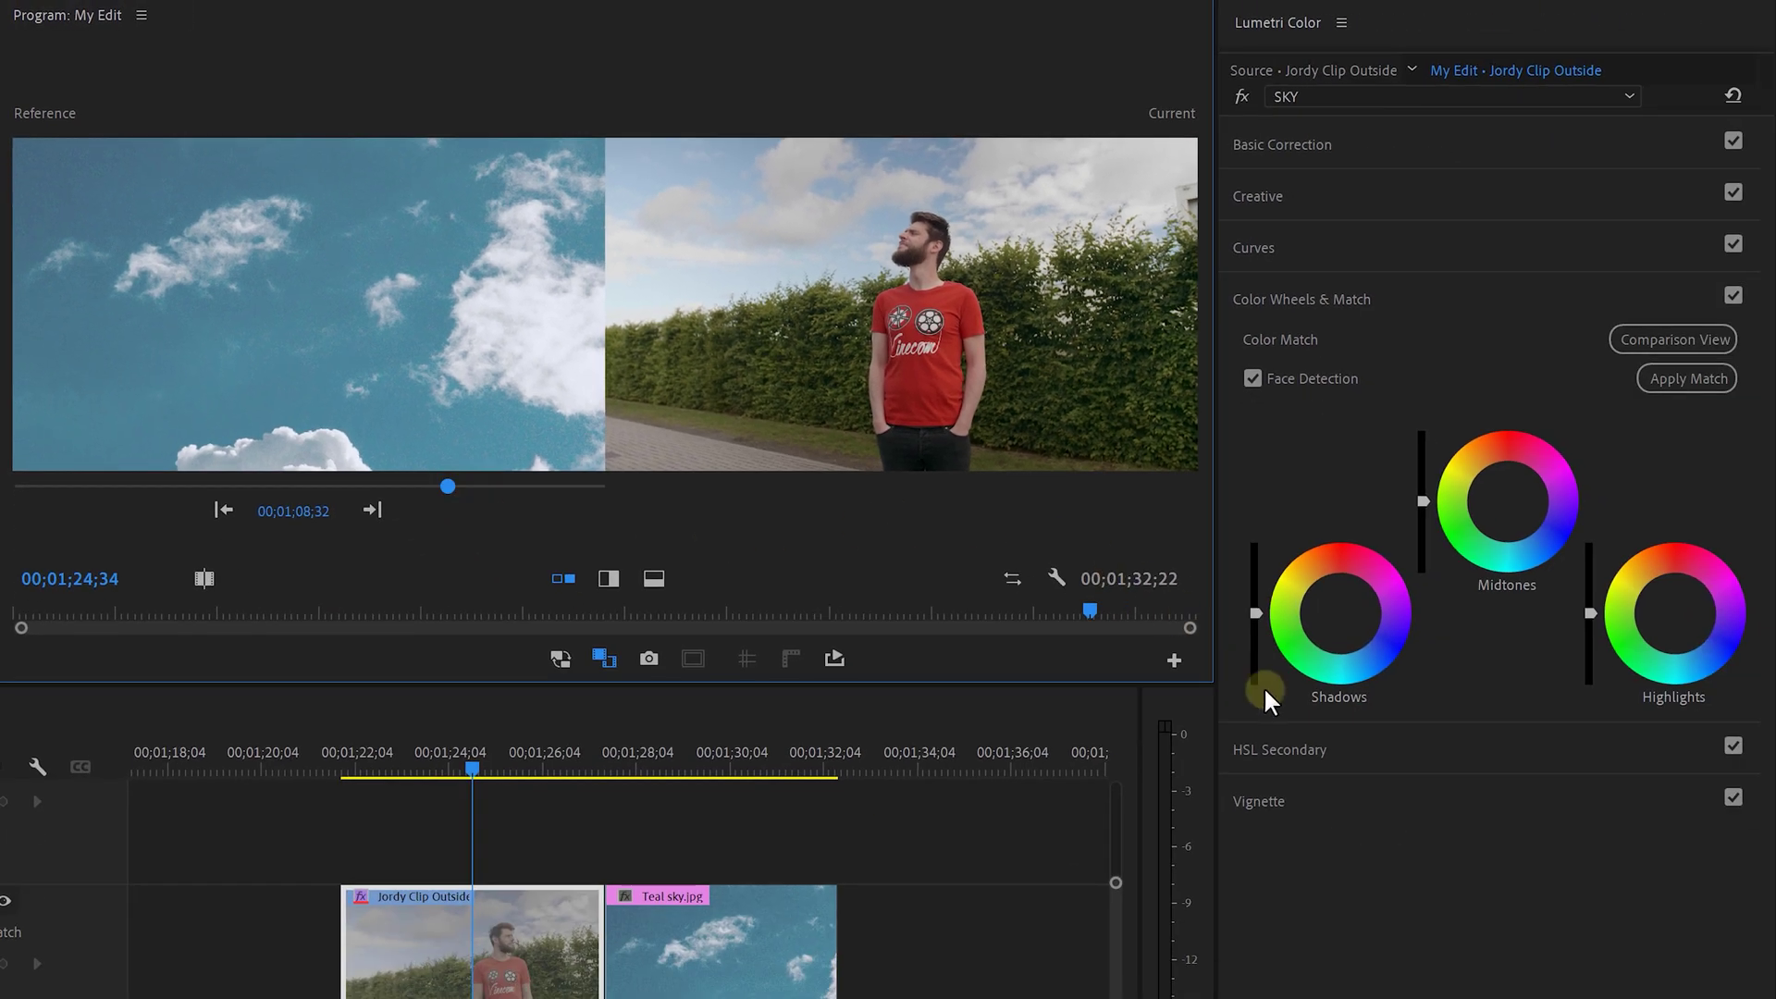
Lower the HSL Secondary correction to darken the keyed sky range
{"action": "left_click", "coordinate": [1306, 751]}
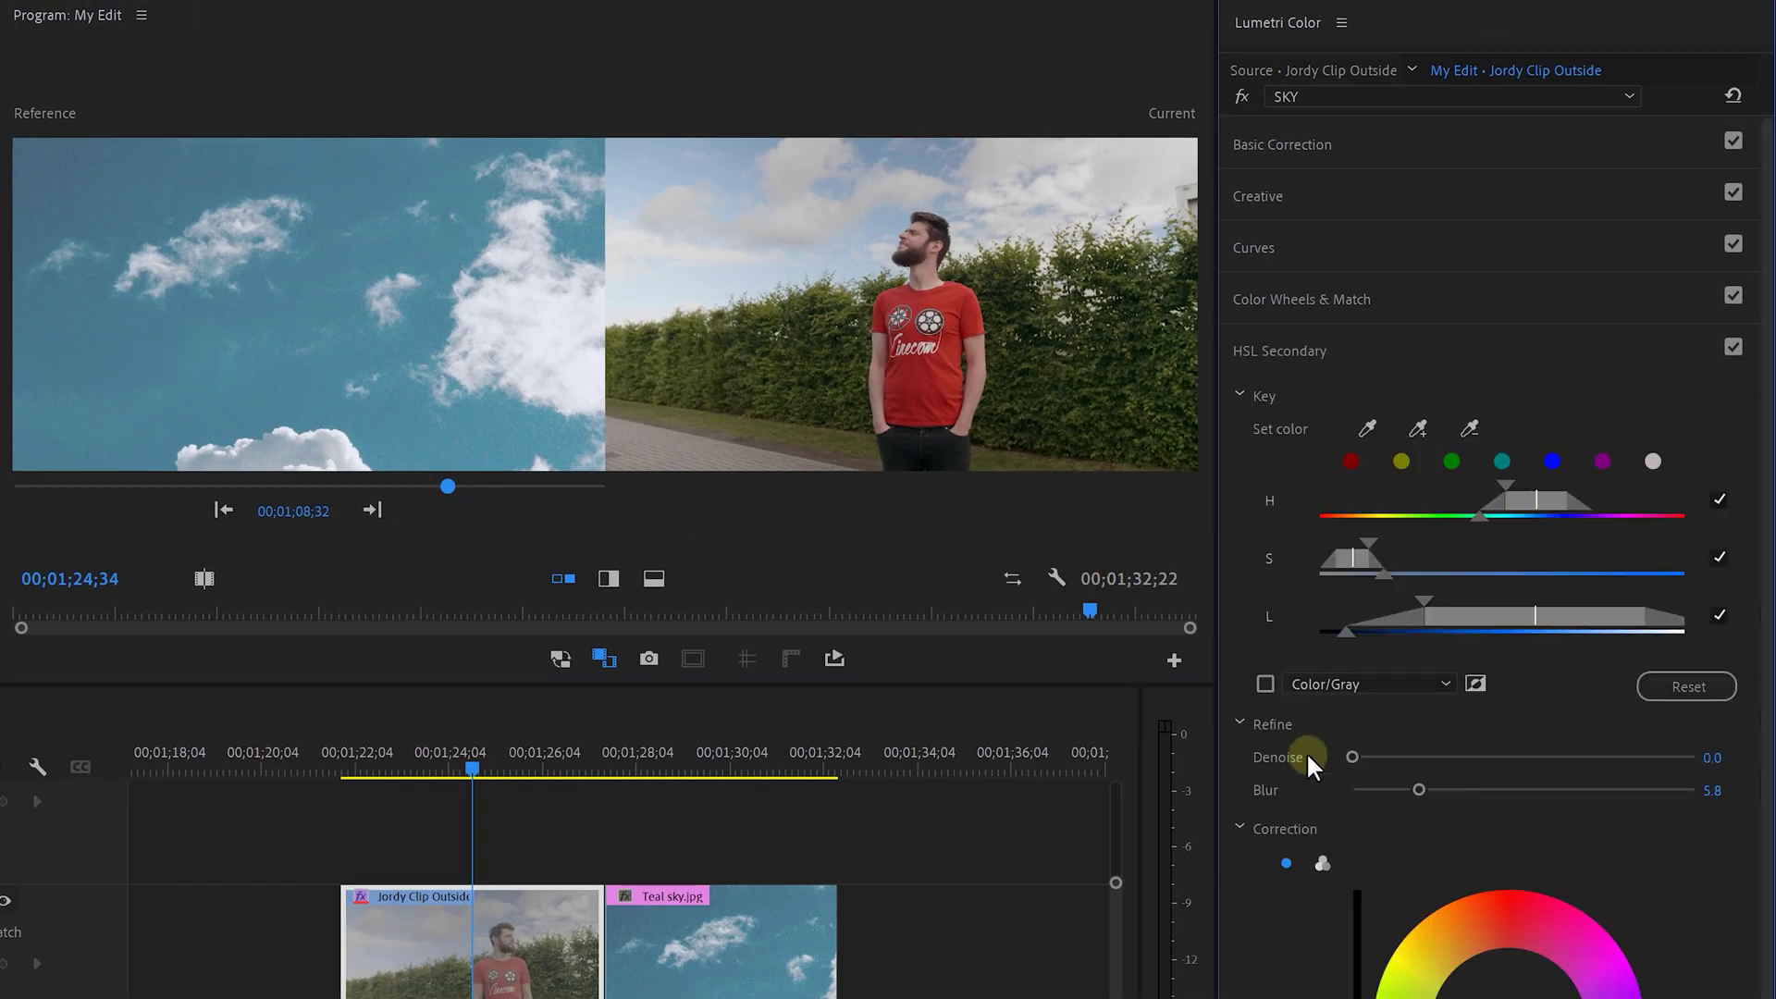
{"action": "scroll", "coordinate": [1300, 796], "scroll_direction": "down", "scroll_amount": 4}
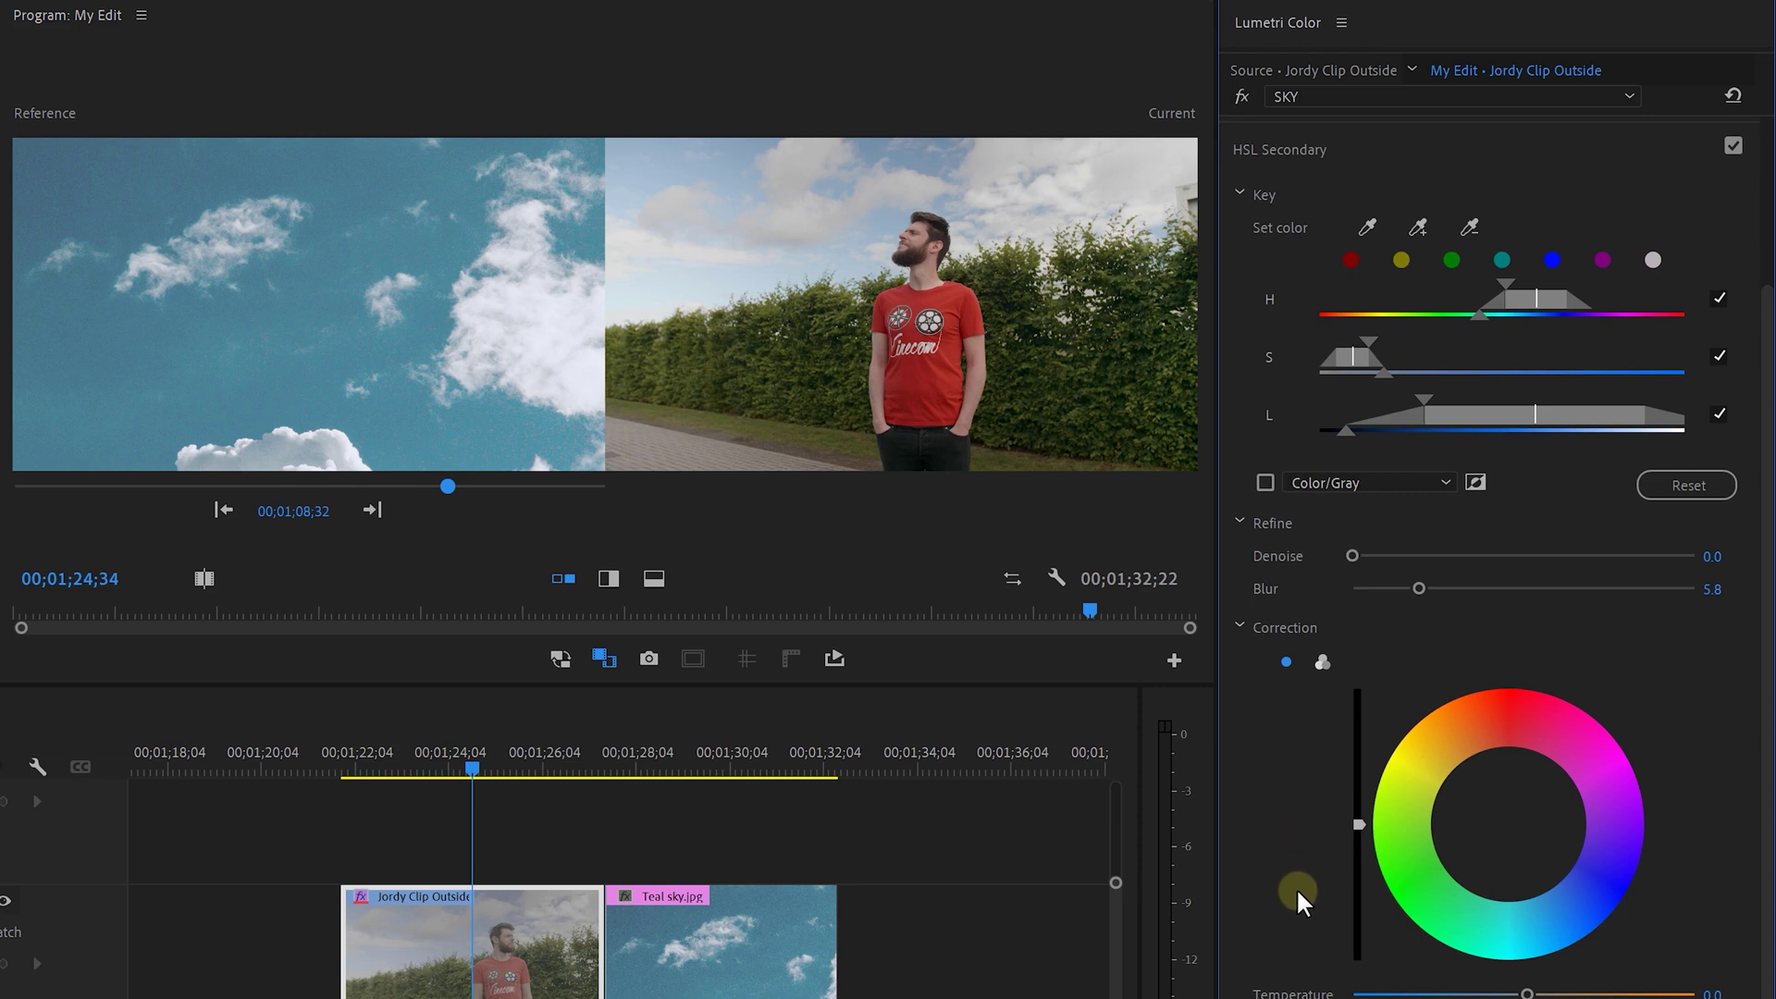
{"action": "scroll", "coordinate": [1473, 987], "scroll_direction": "down", "scroll_amount": 2}
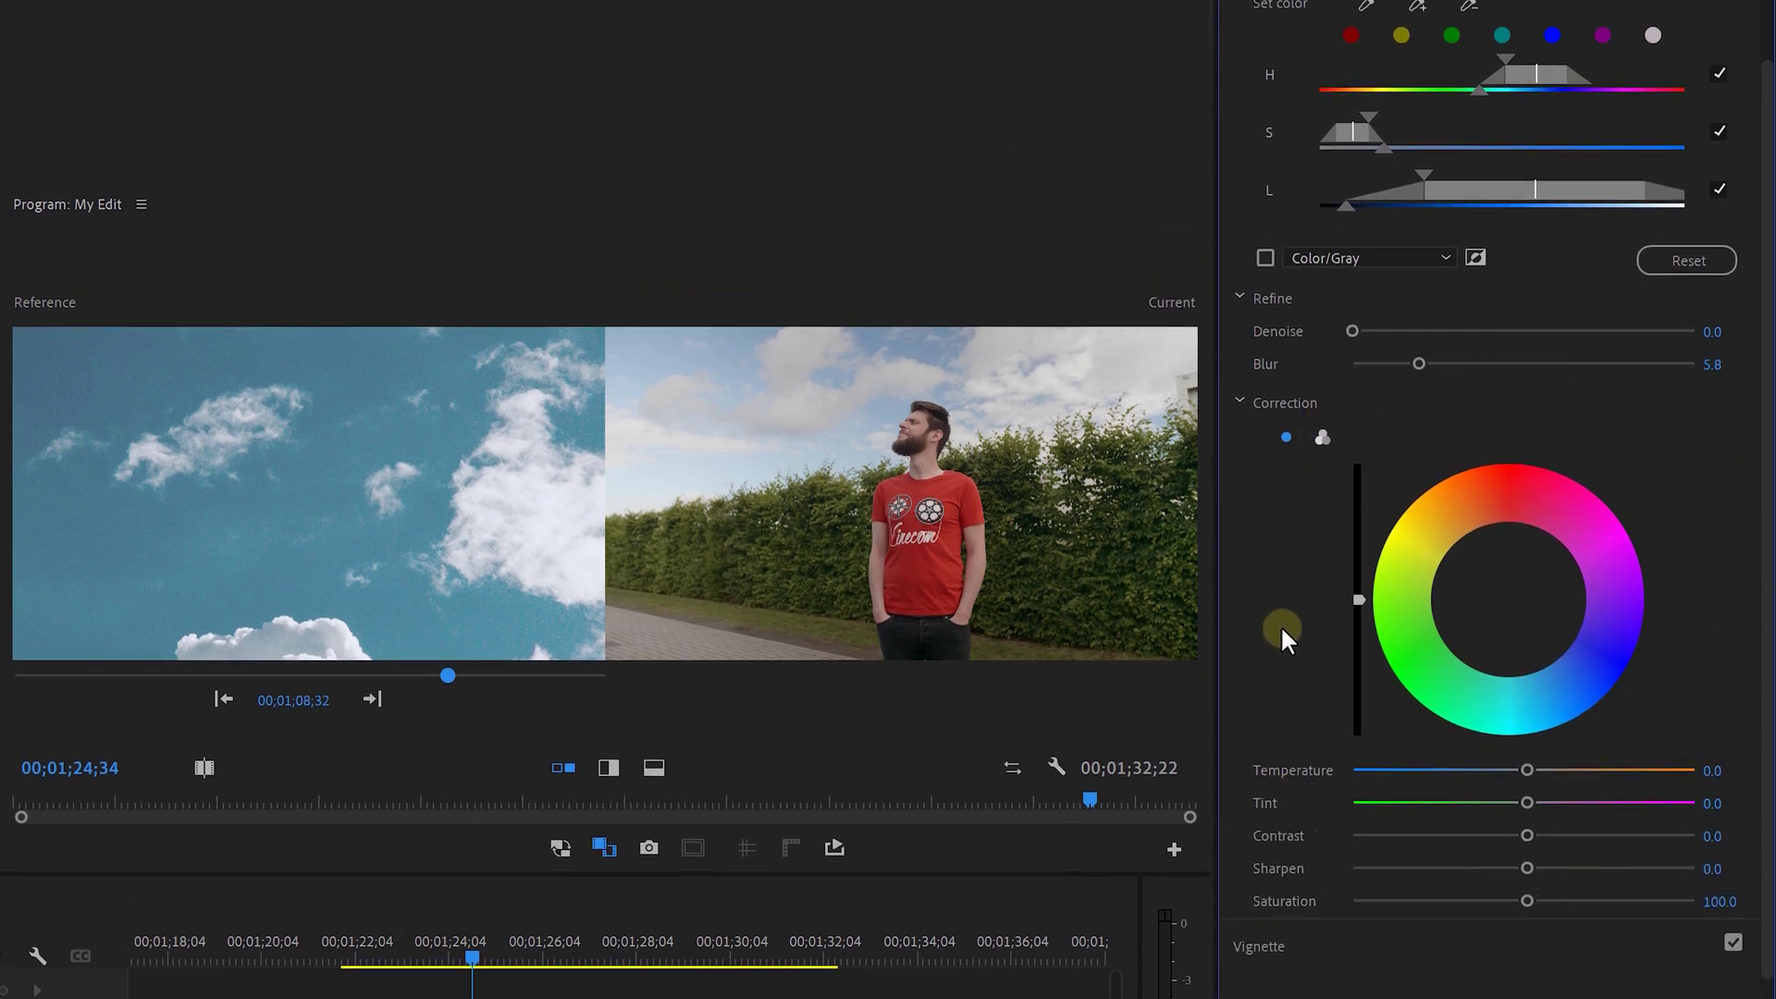
{"action": "left_click", "coordinate": [611, 770]}
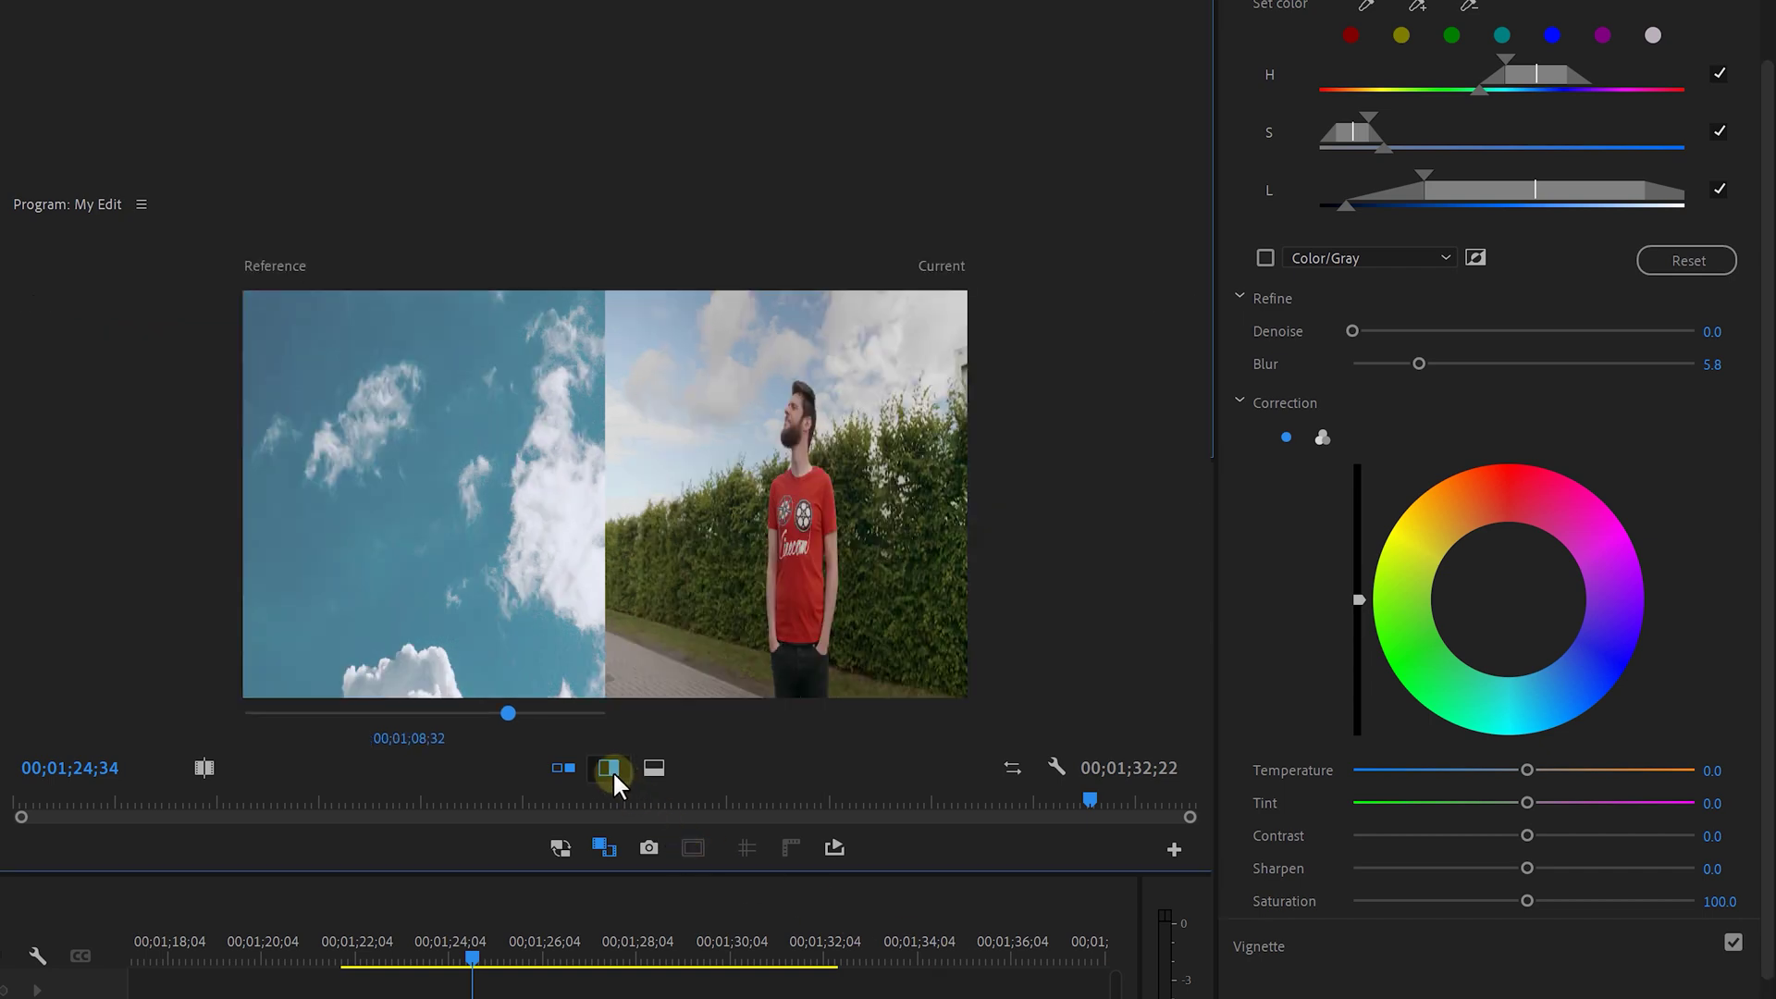
{"action": "left_click", "coordinate": [563, 766]}
{"action": "left_click_drag", "start_coordinate": [1359, 599], "coordinate": [1350, 645]}
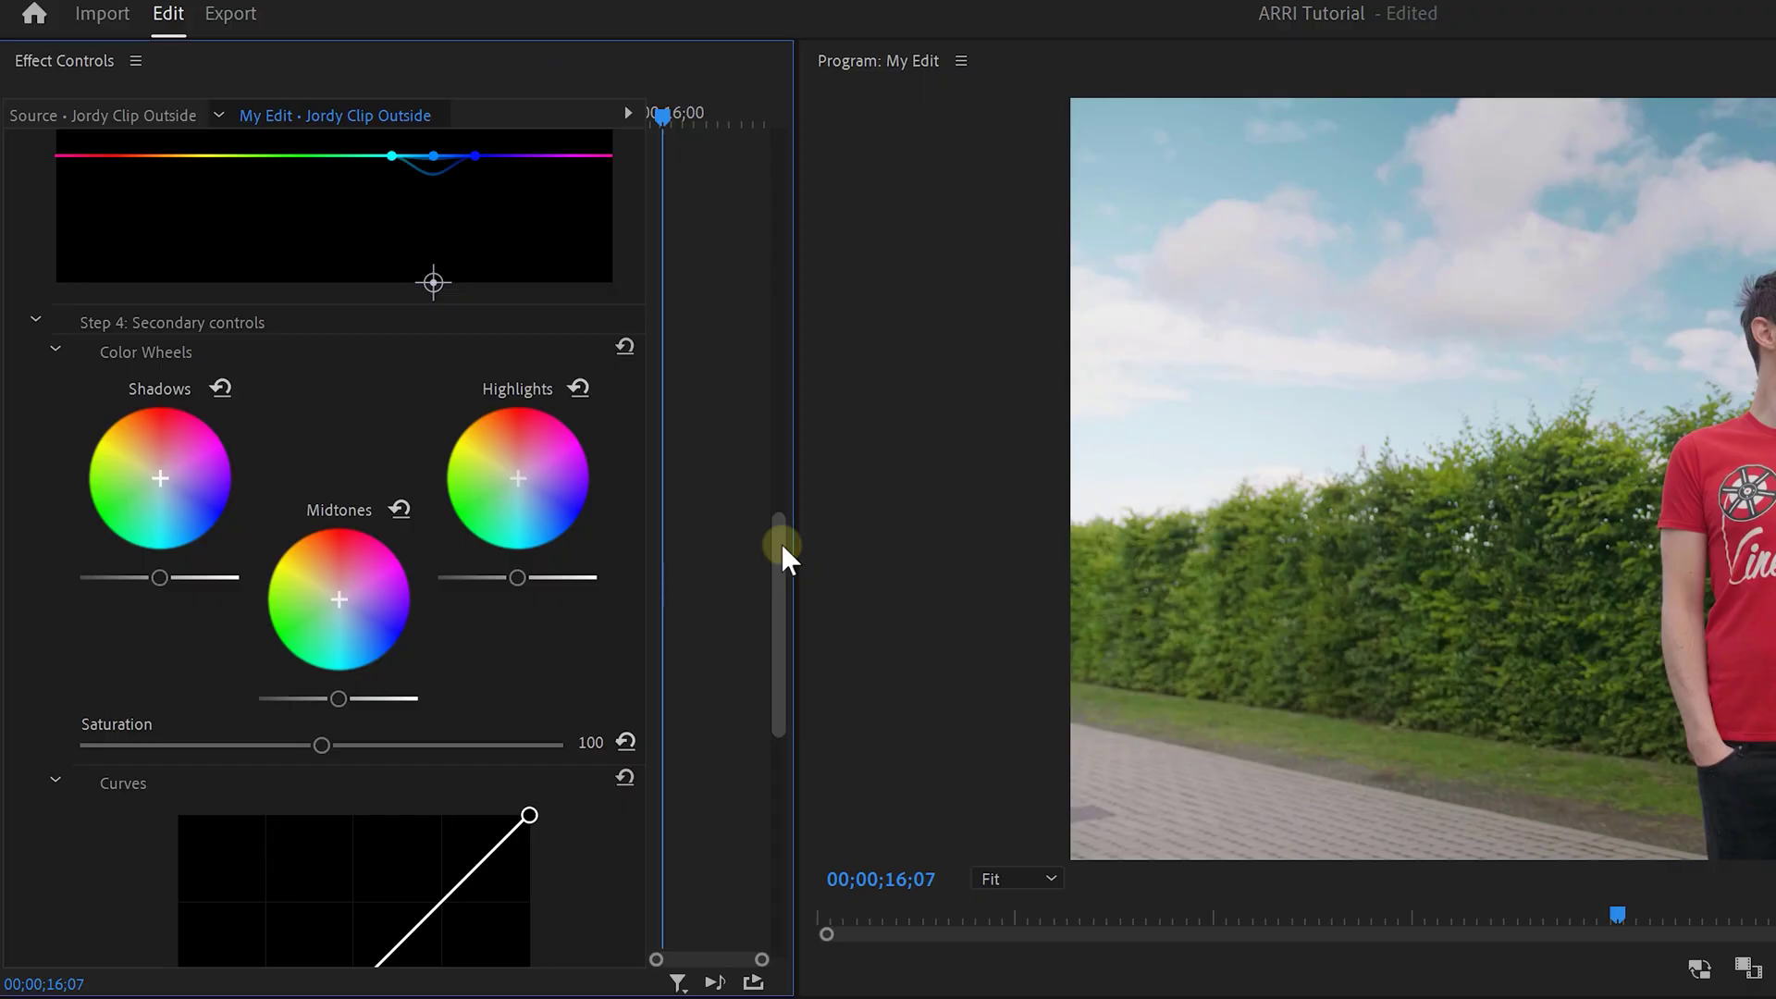
Move CineMatch's Levels midpoint slider right to darken the midtones
{"action": "left_click_drag", "start_coordinate": [782, 545], "coordinate": [781, 544]}
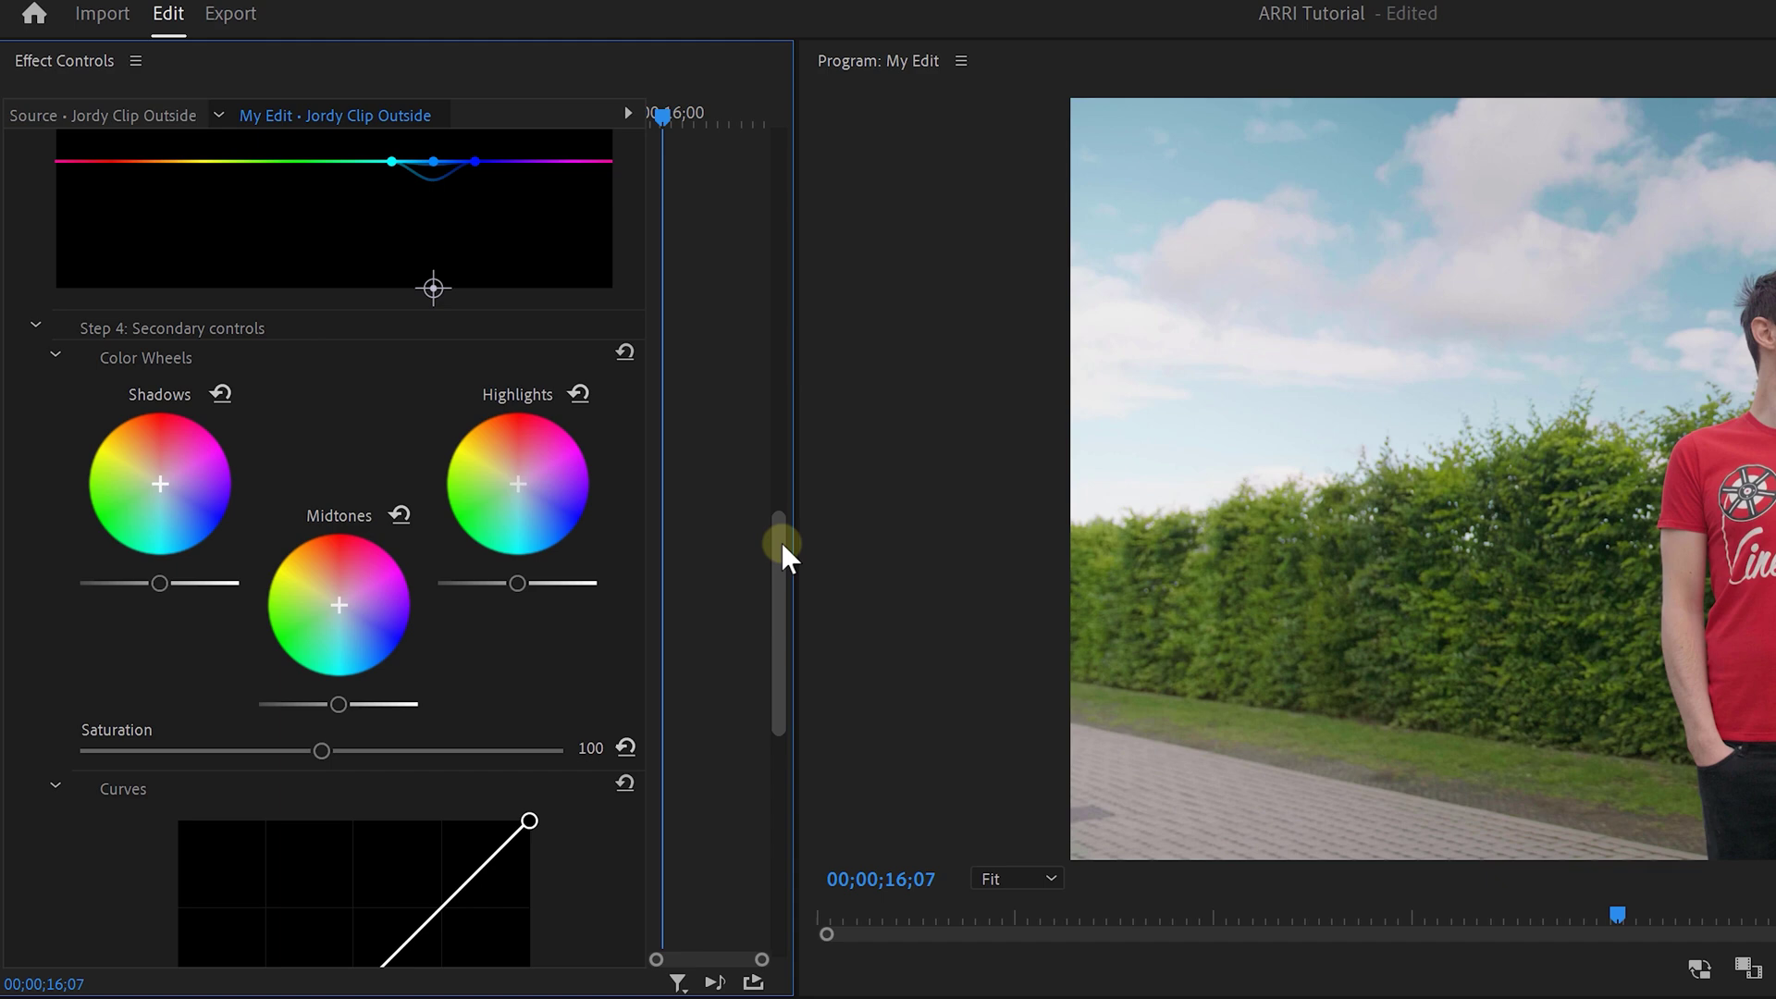
{"action": "left_click_drag", "start_coordinate": [781, 542], "coordinate": [756, 751]}
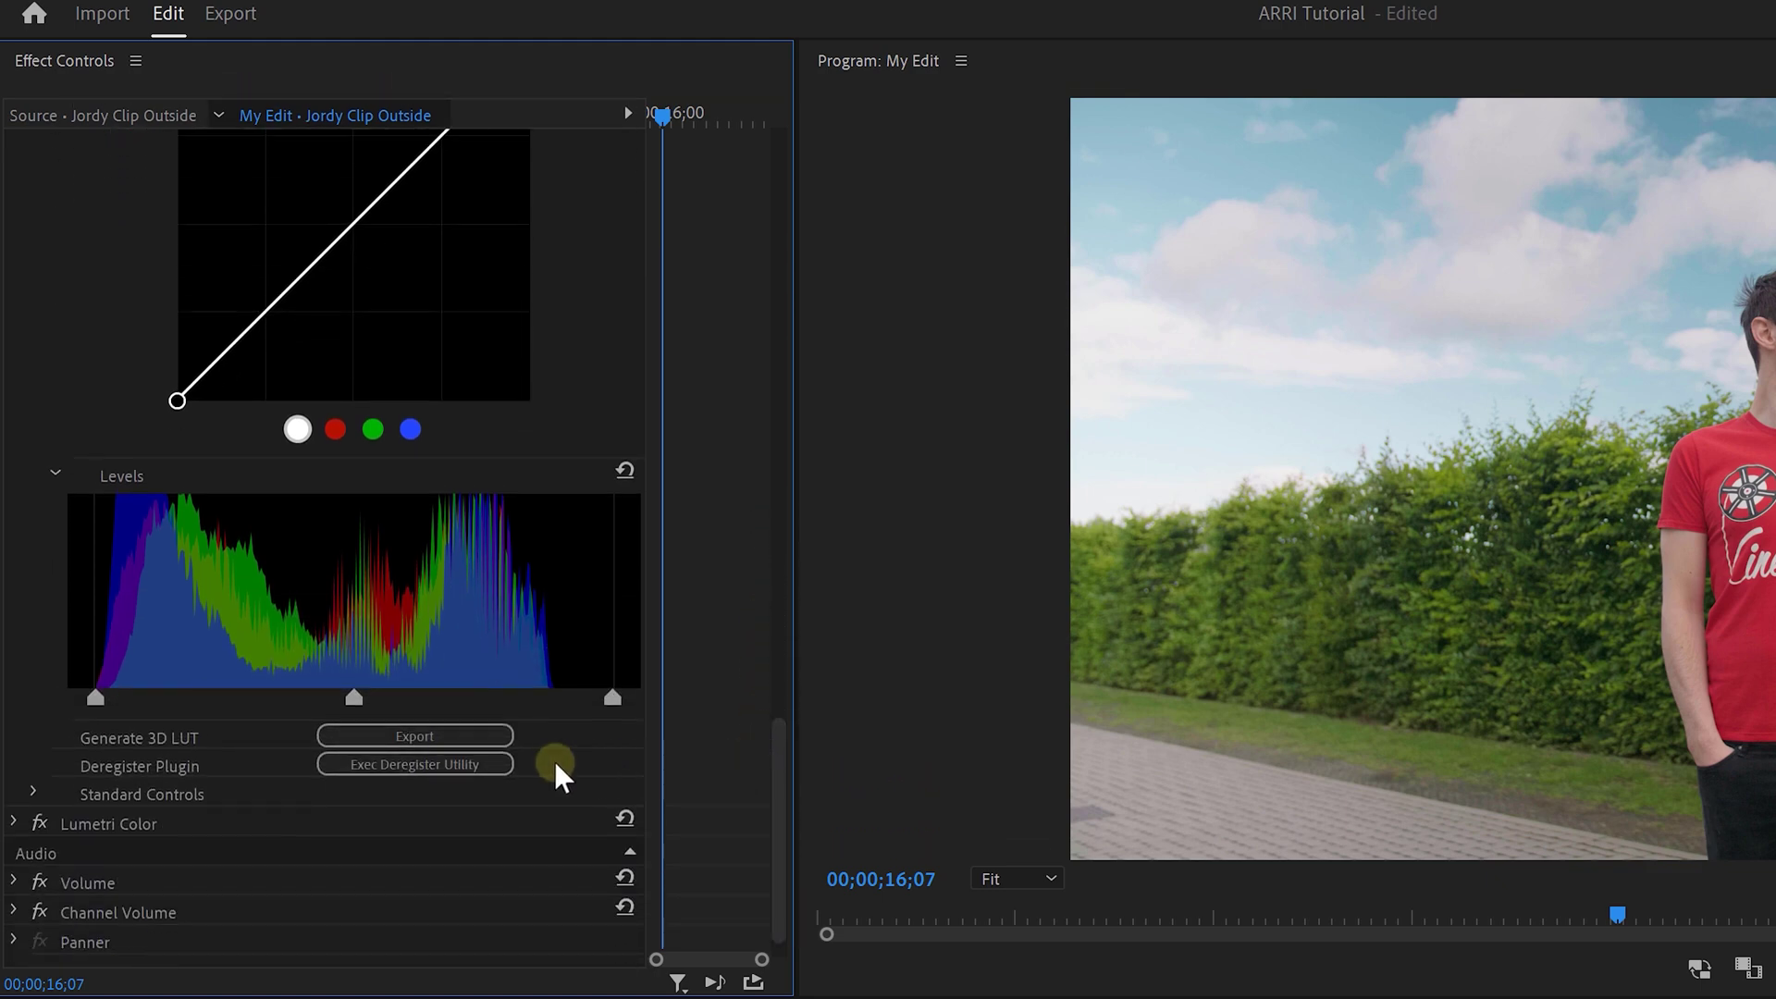
{"action": "left_click_drag", "start_coordinate": [355, 698], "coordinate": [389, 701]}
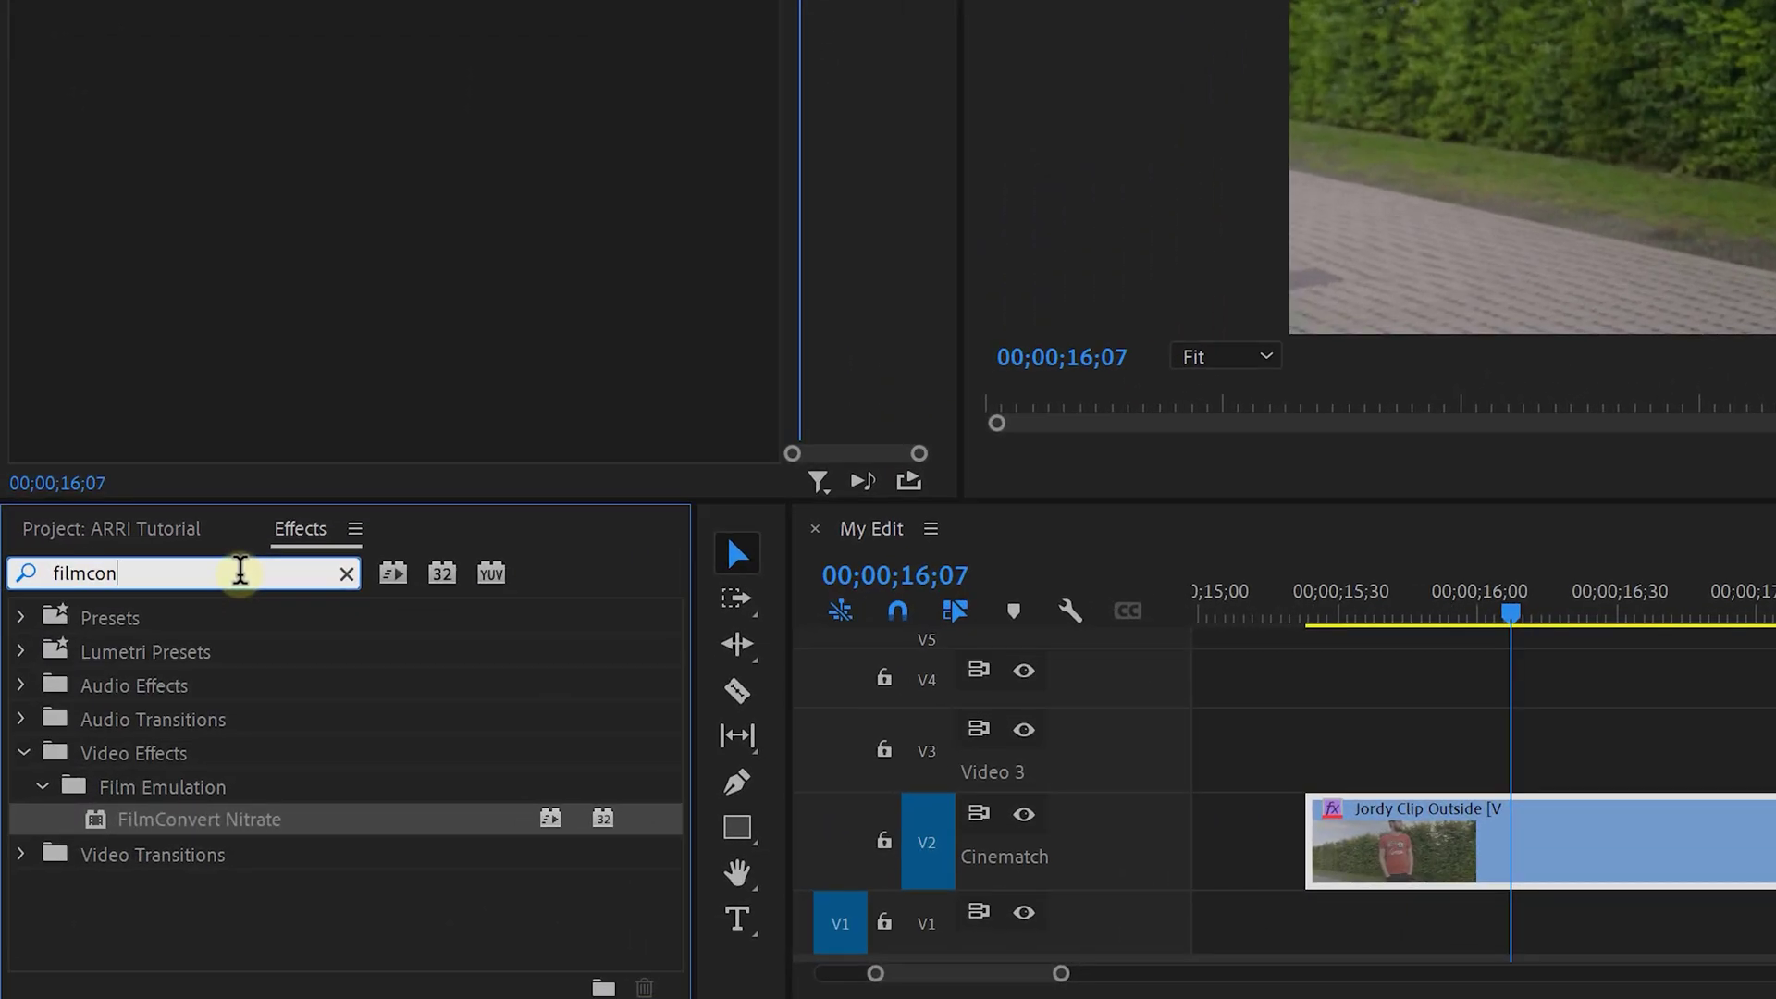
Apply FilmConvert Nitrate from the 'filmcon' Effects search to the Jordy Clip Outside clip on V2
{"action": "left_click_drag", "start_coordinate": [198, 814], "coordinate": [1407, 846]}
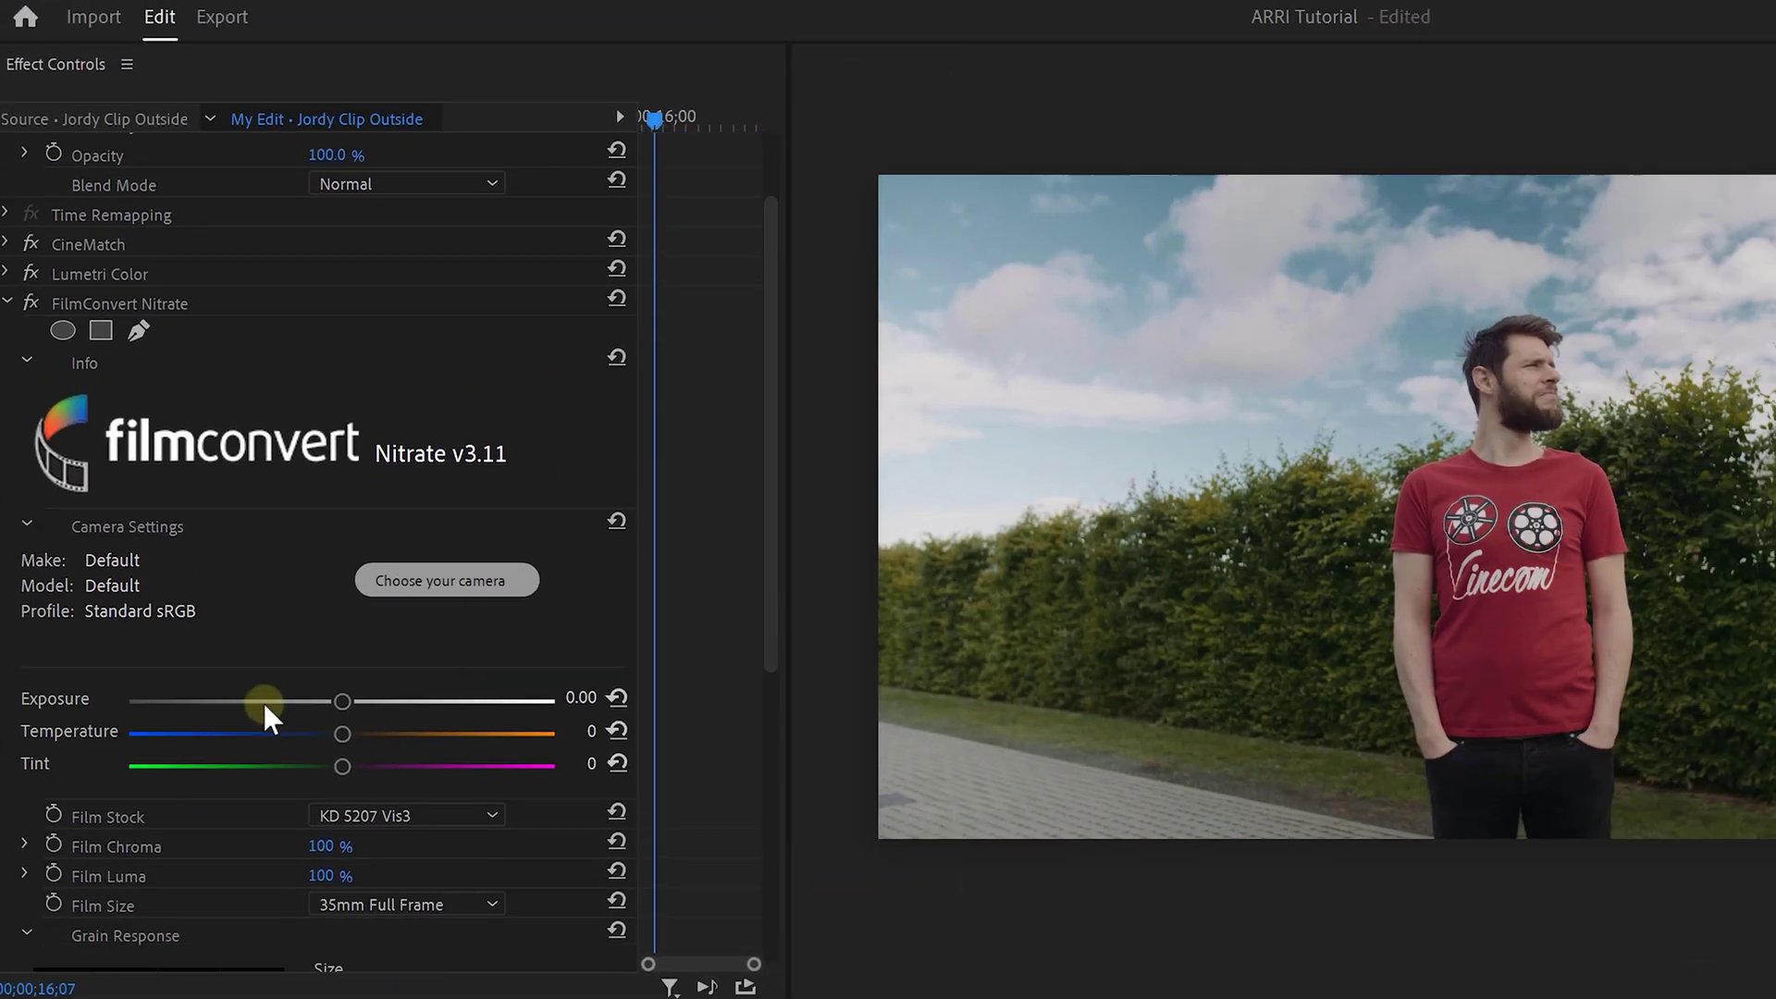
{"action": "scroll", "coordinate": [248, 806], "scroll_direction": "down", "scroll_amount": 3}
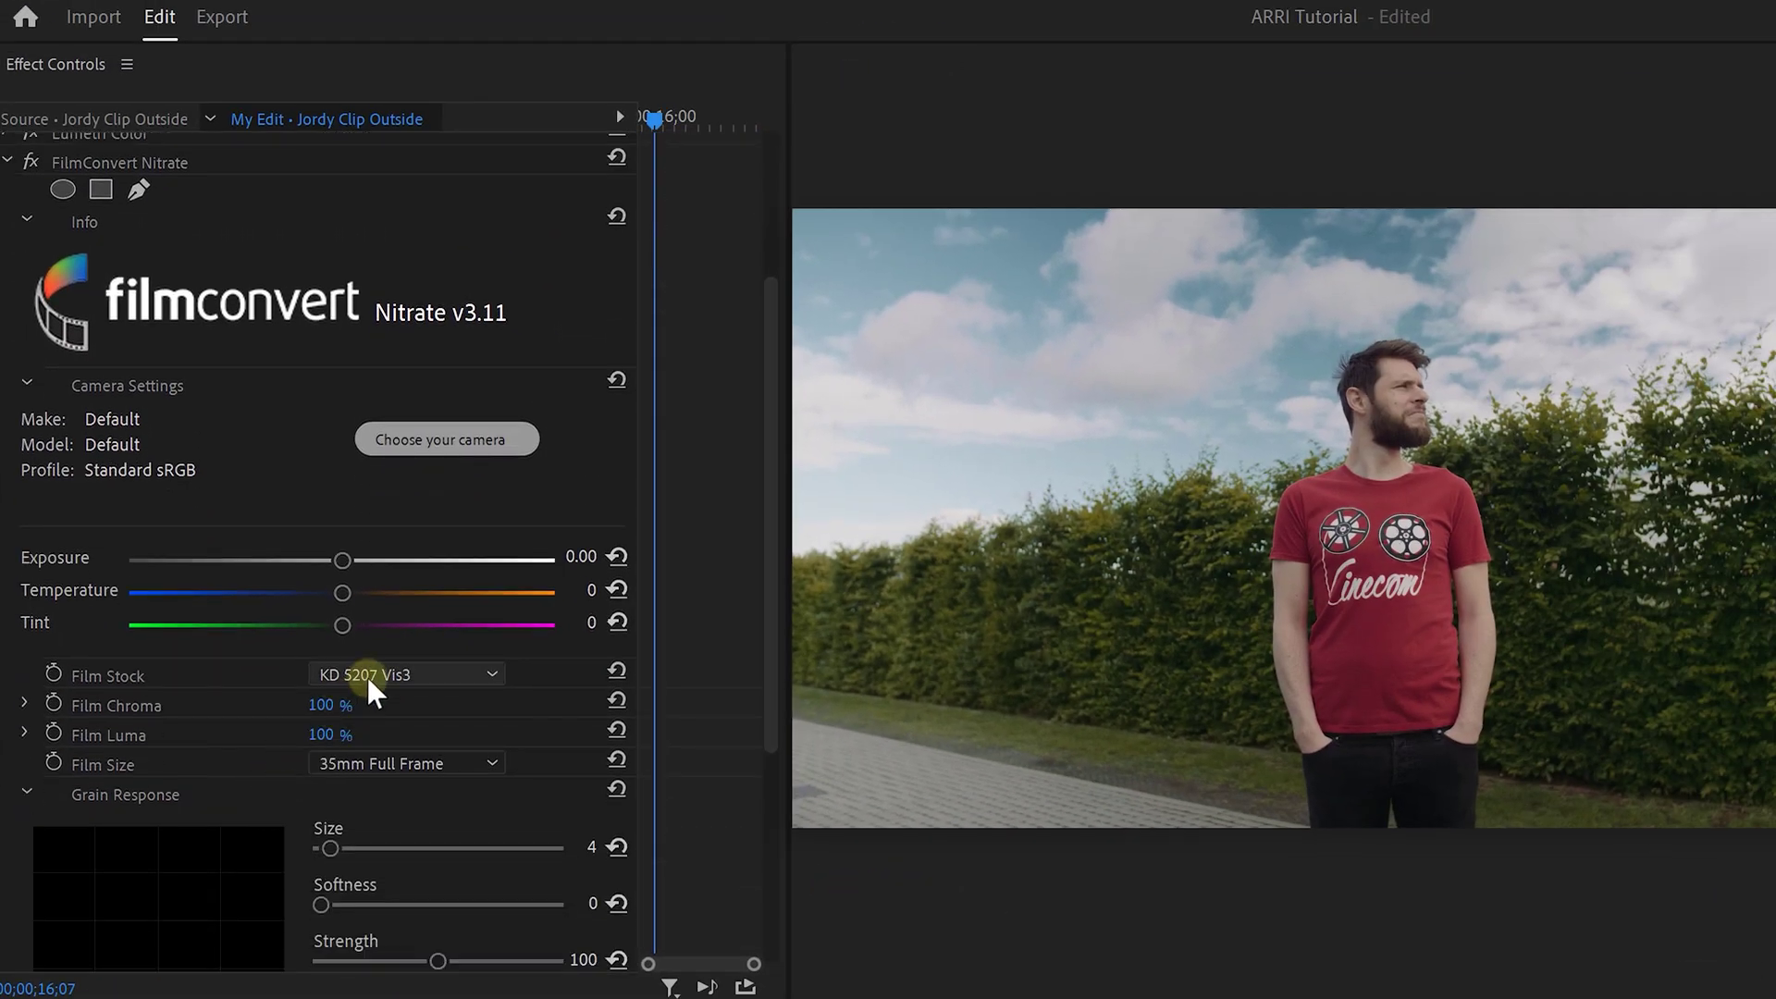